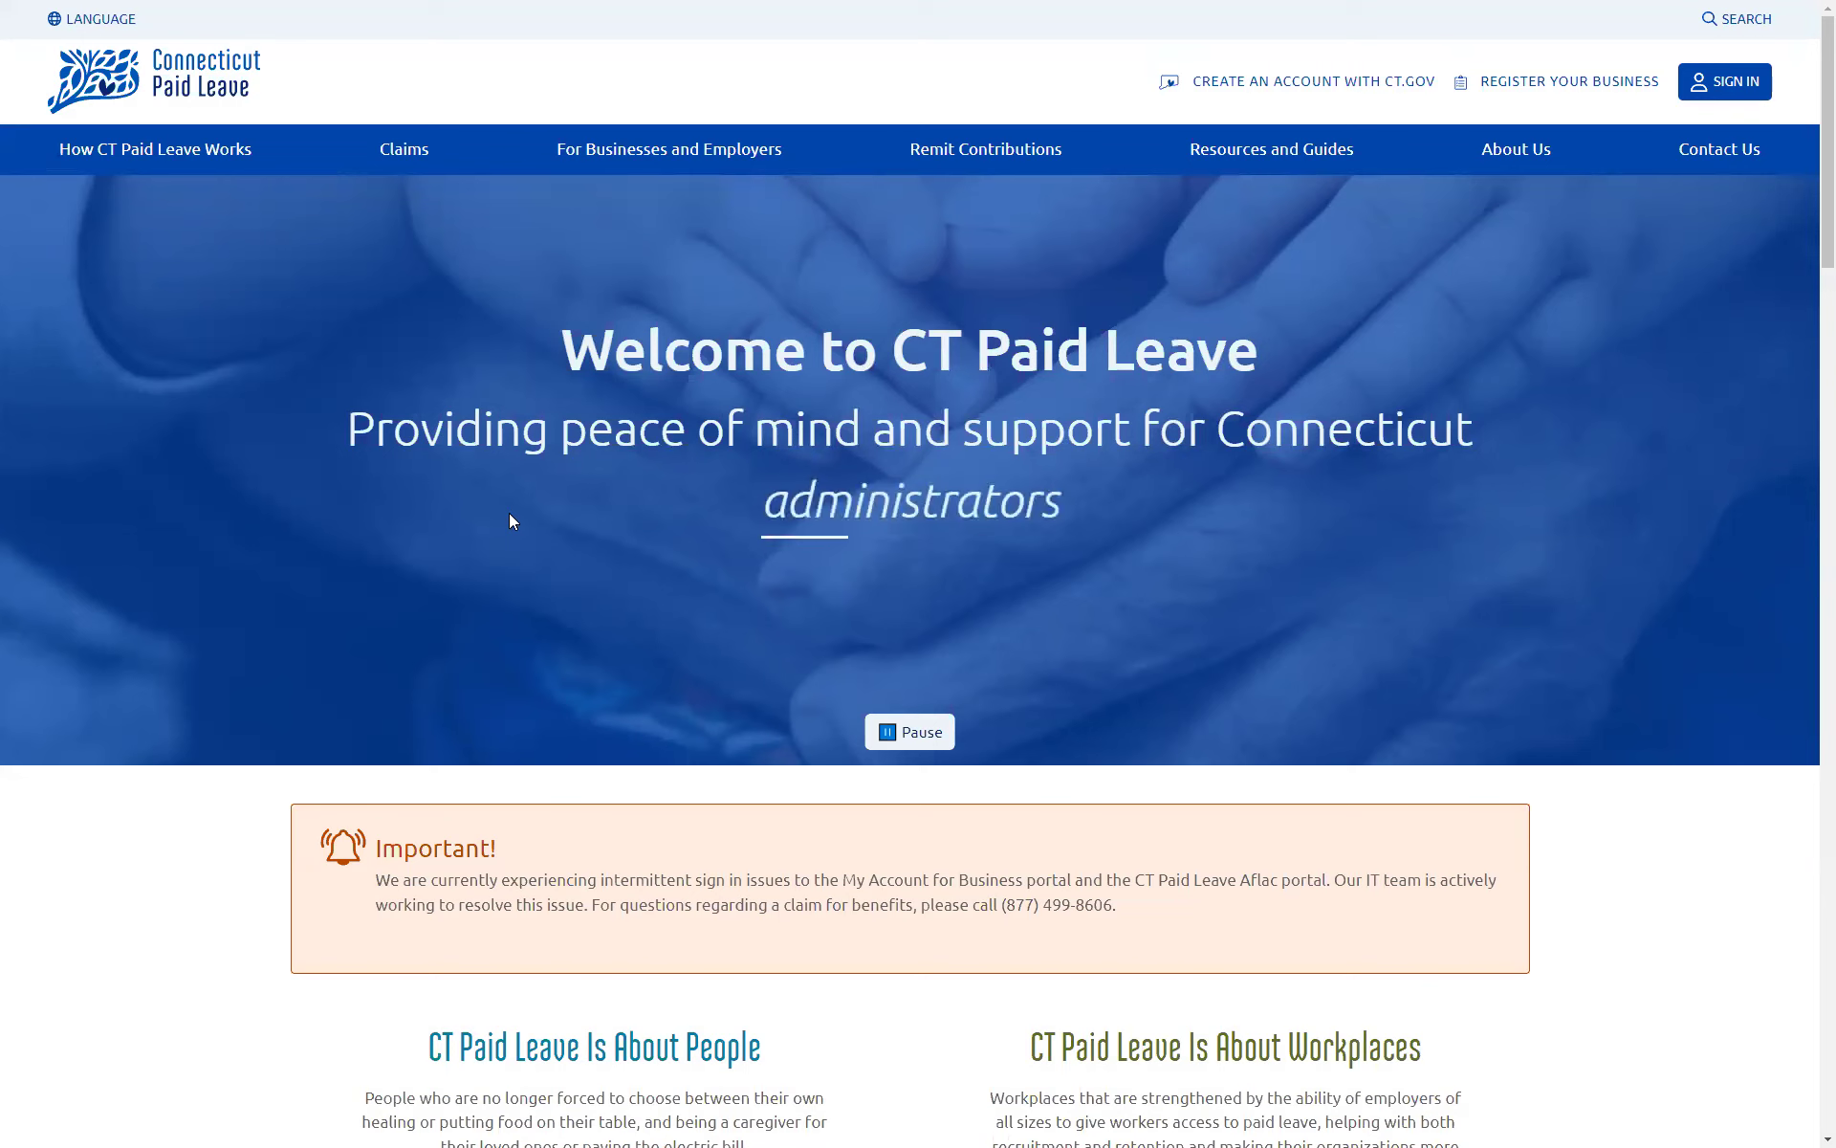
Step: Sign in to CT.gov with the payroll company's account email and password, declining to save the password
{"action": "left_click", "coordinate": [1733, 84]}
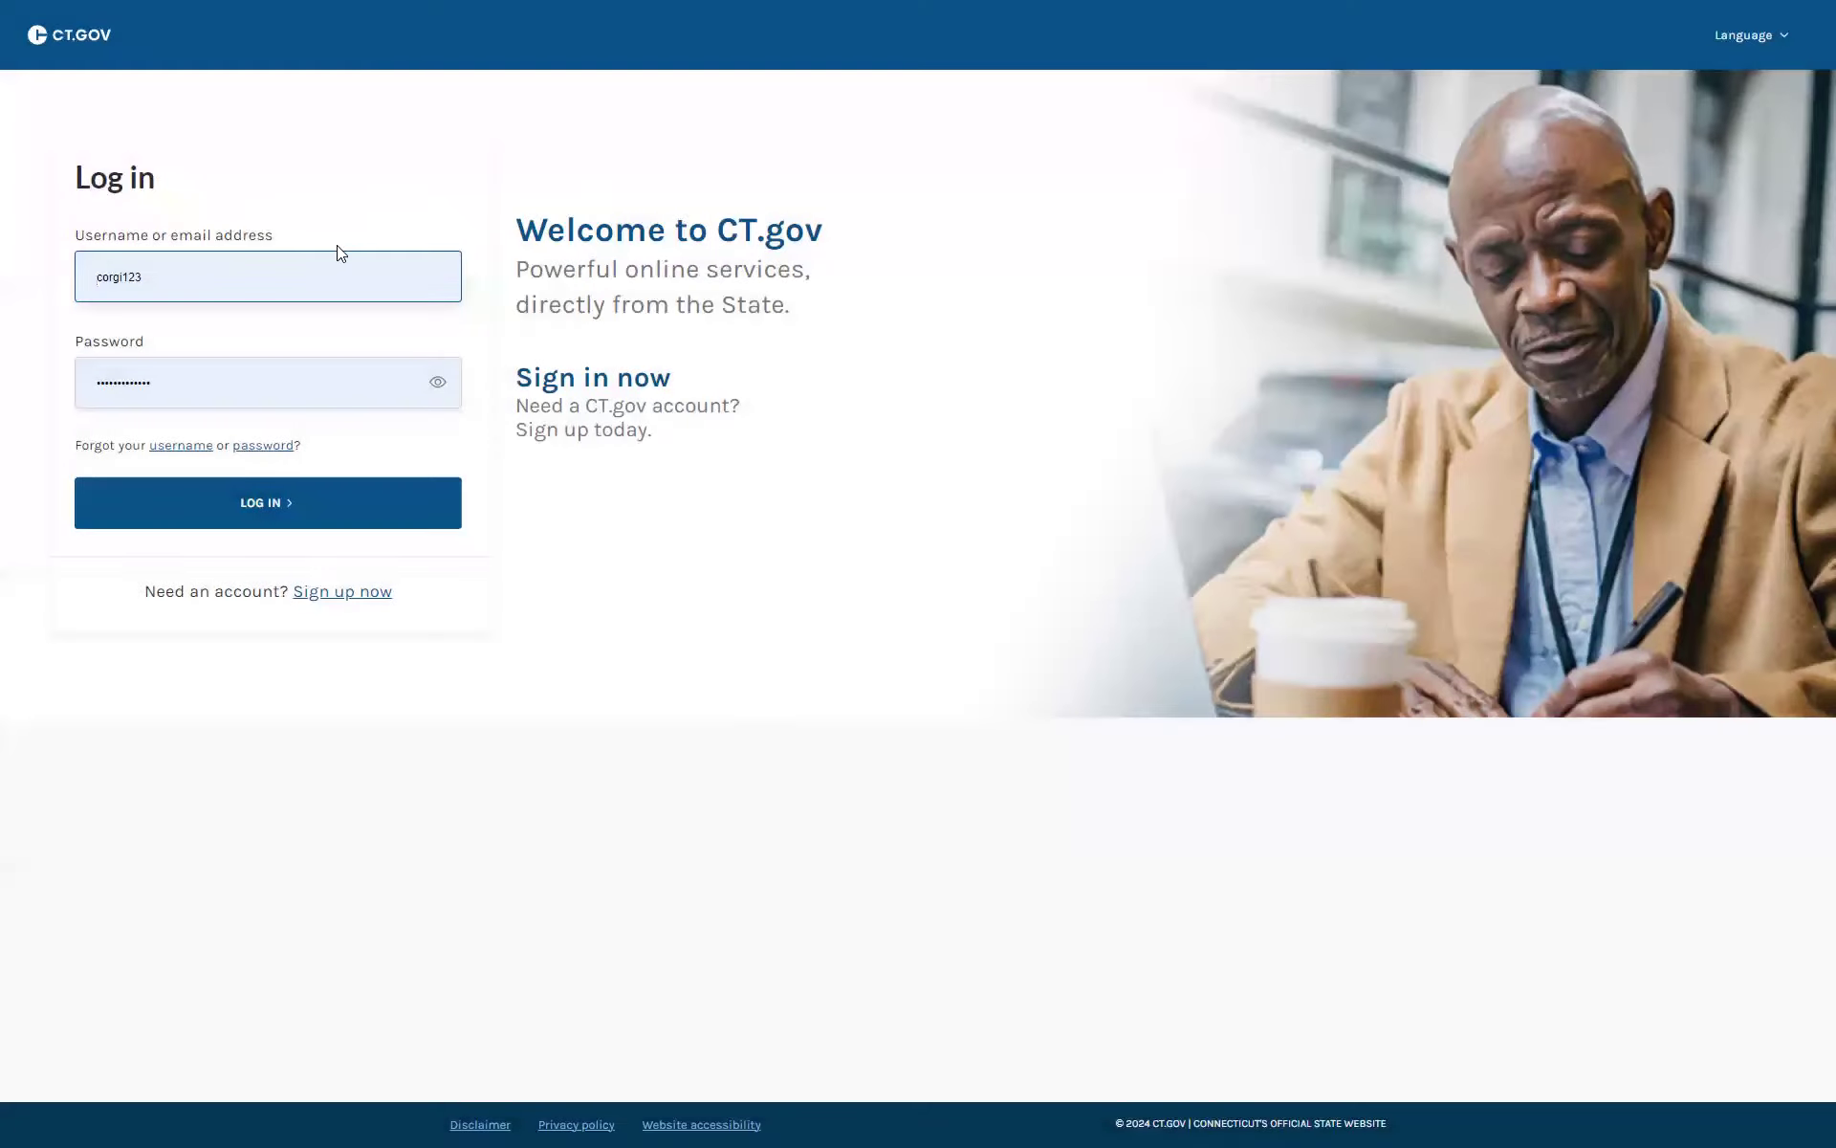
{"action": "left_click", "coordinate": [164, 276]}
{"action": "left_click_drag", "start_coordinate": [165, 276], "coordinate": [67, 273]}
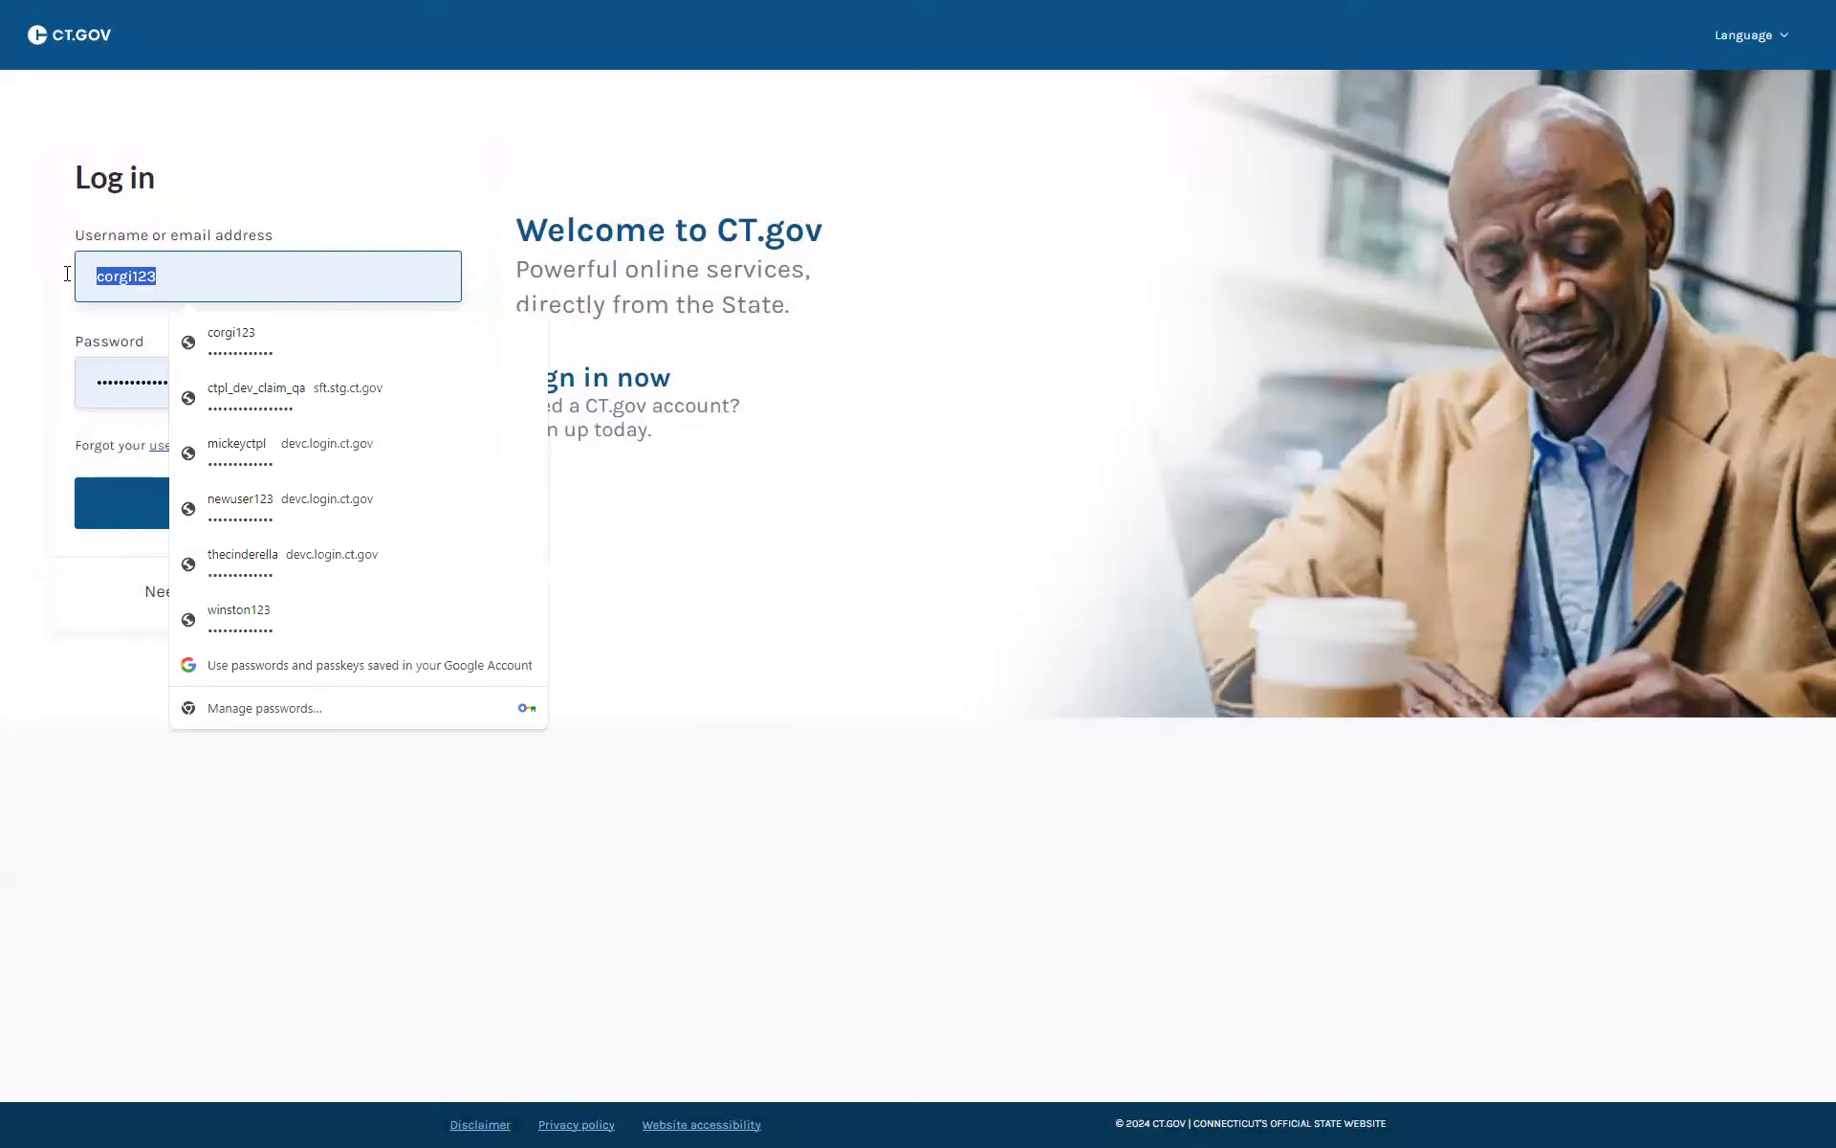
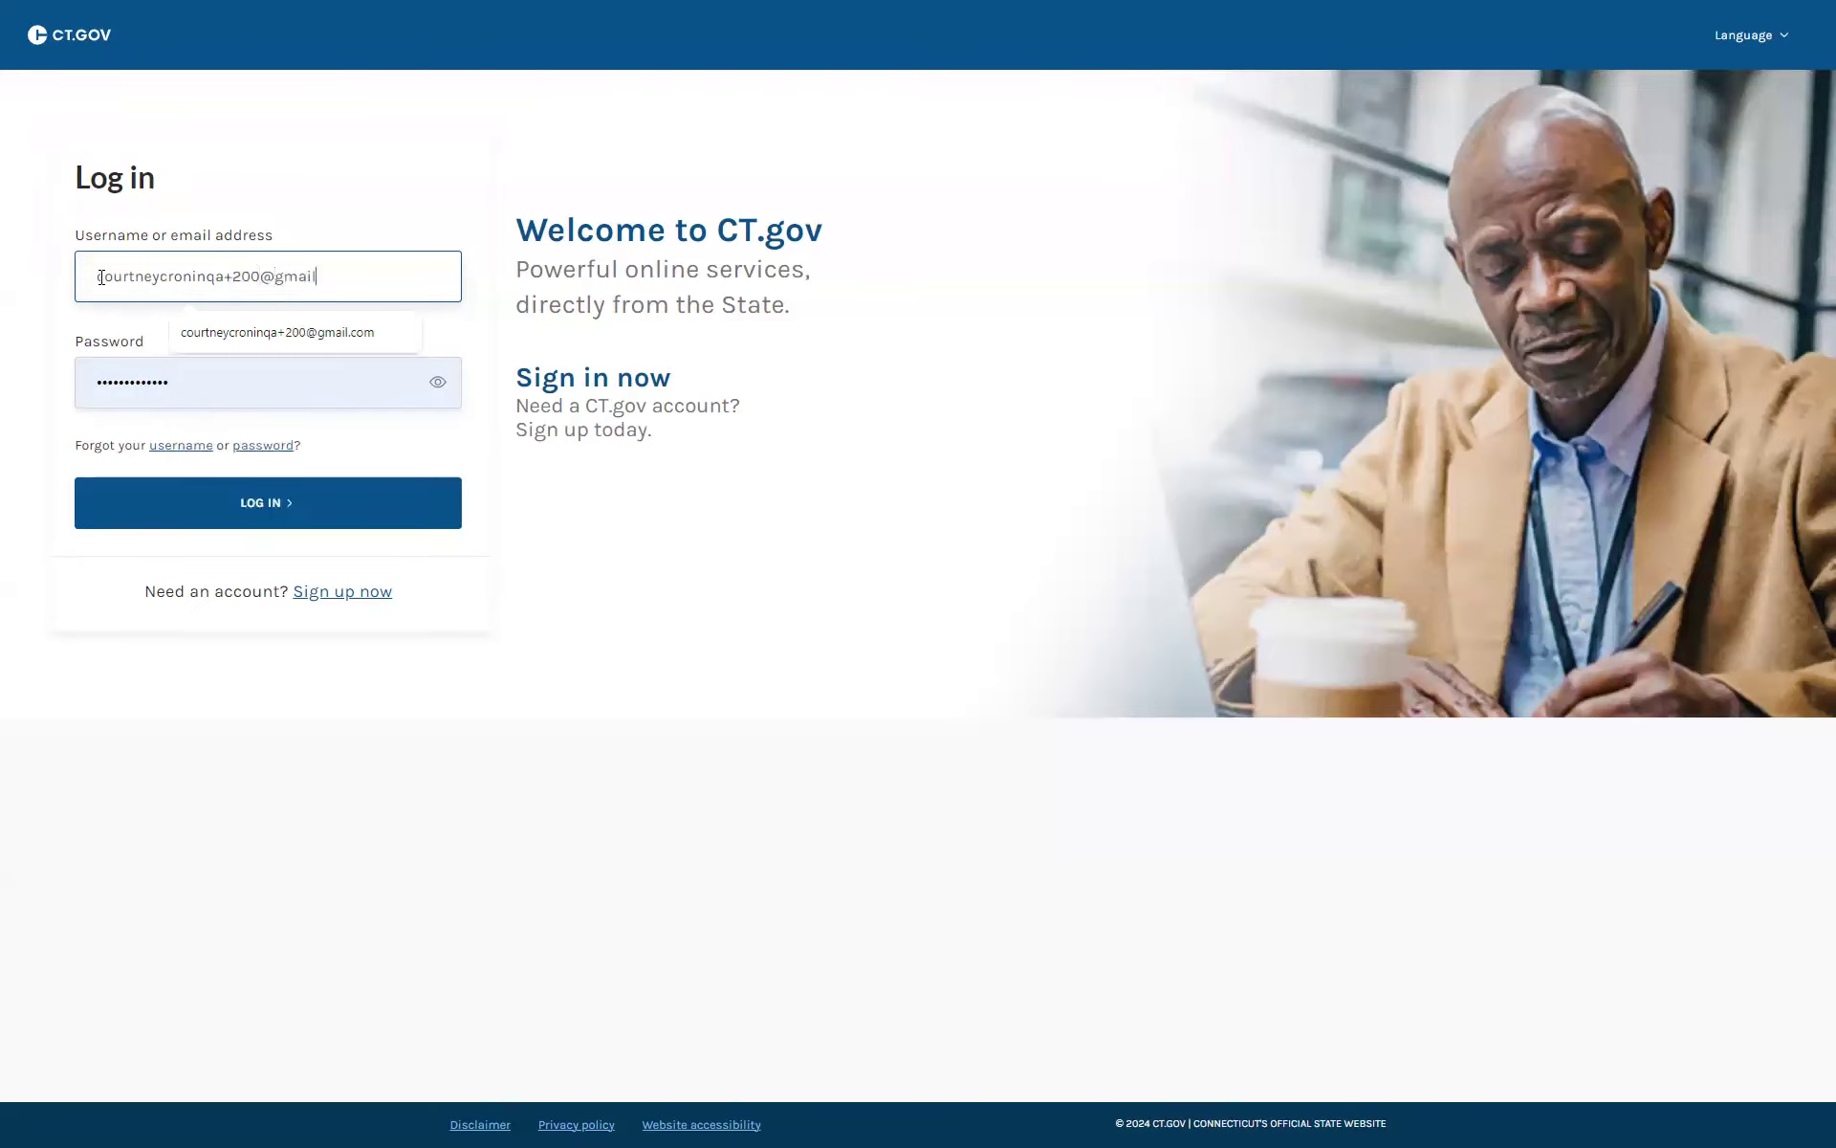
{"action": "left_click", "coordinate": [268, 501]}
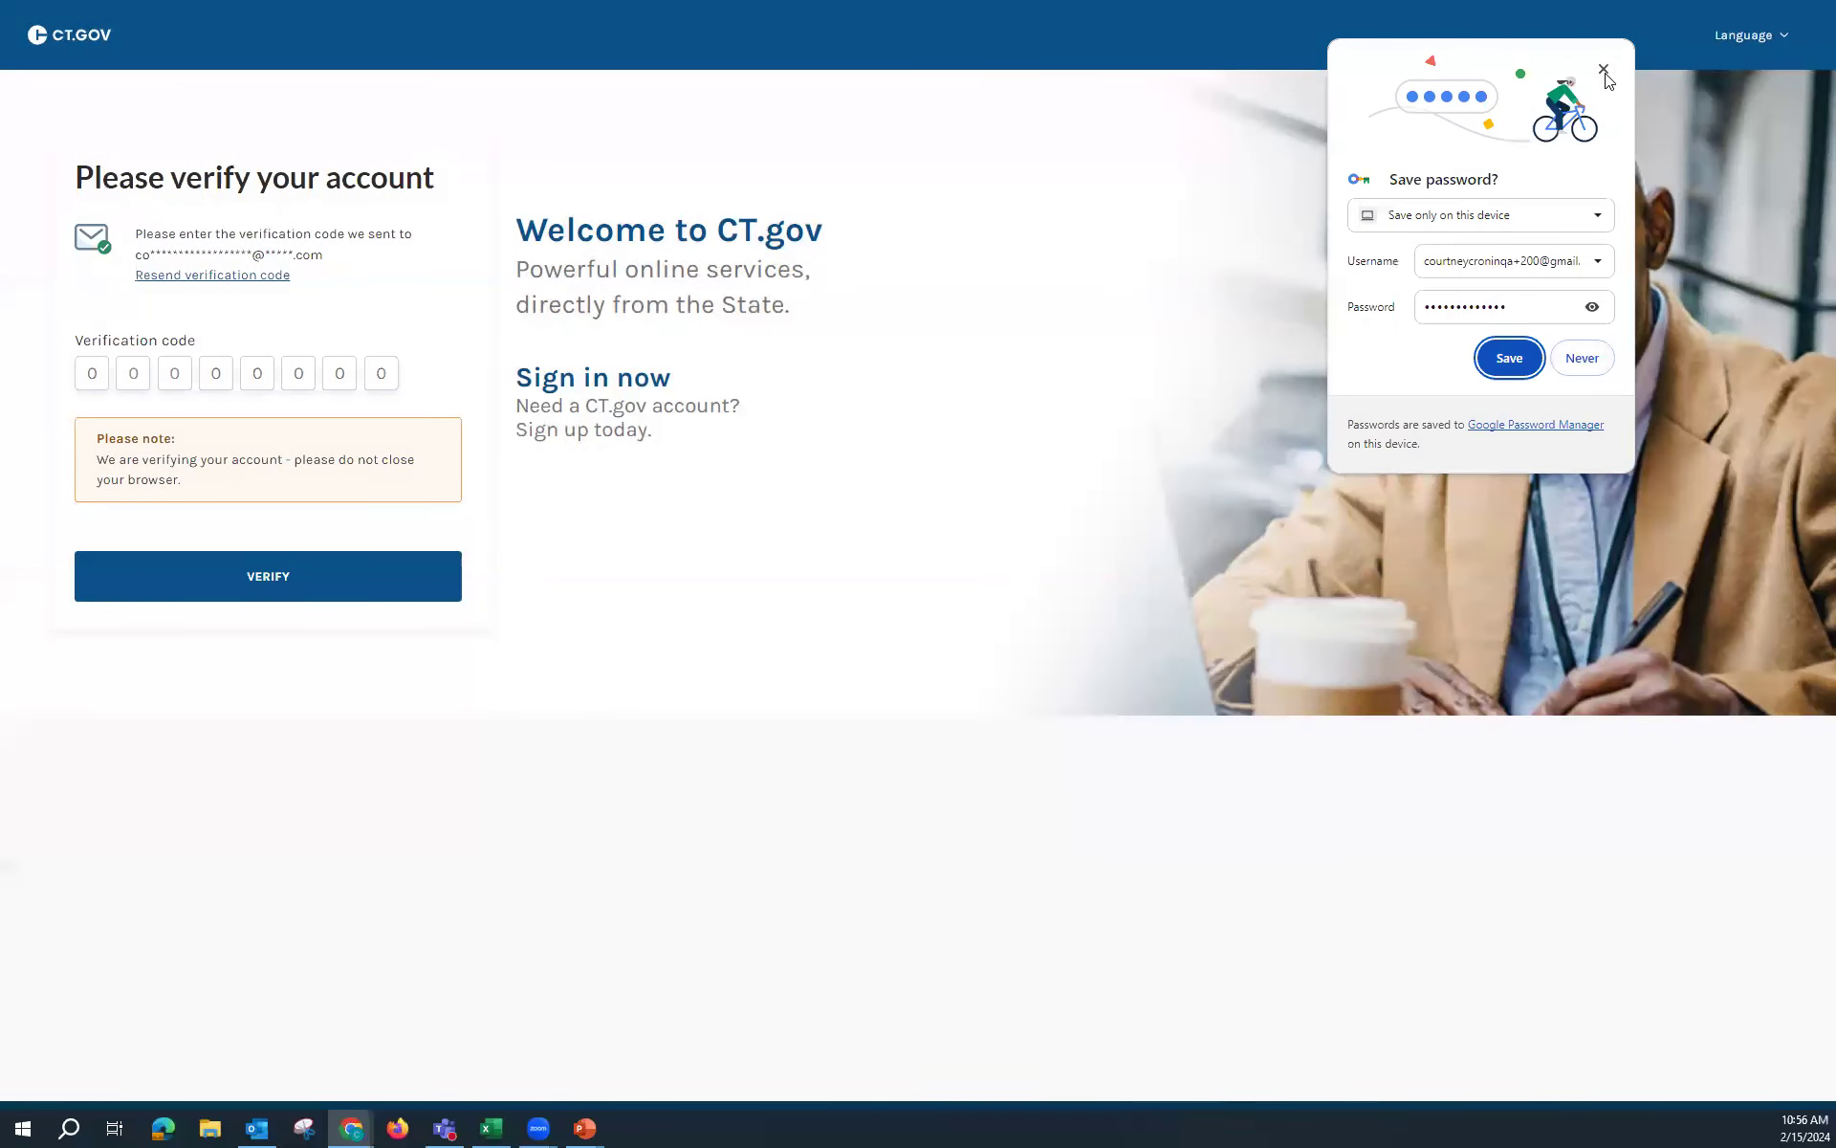
{"action": "left_click", "coordinate": [1582, 358]}
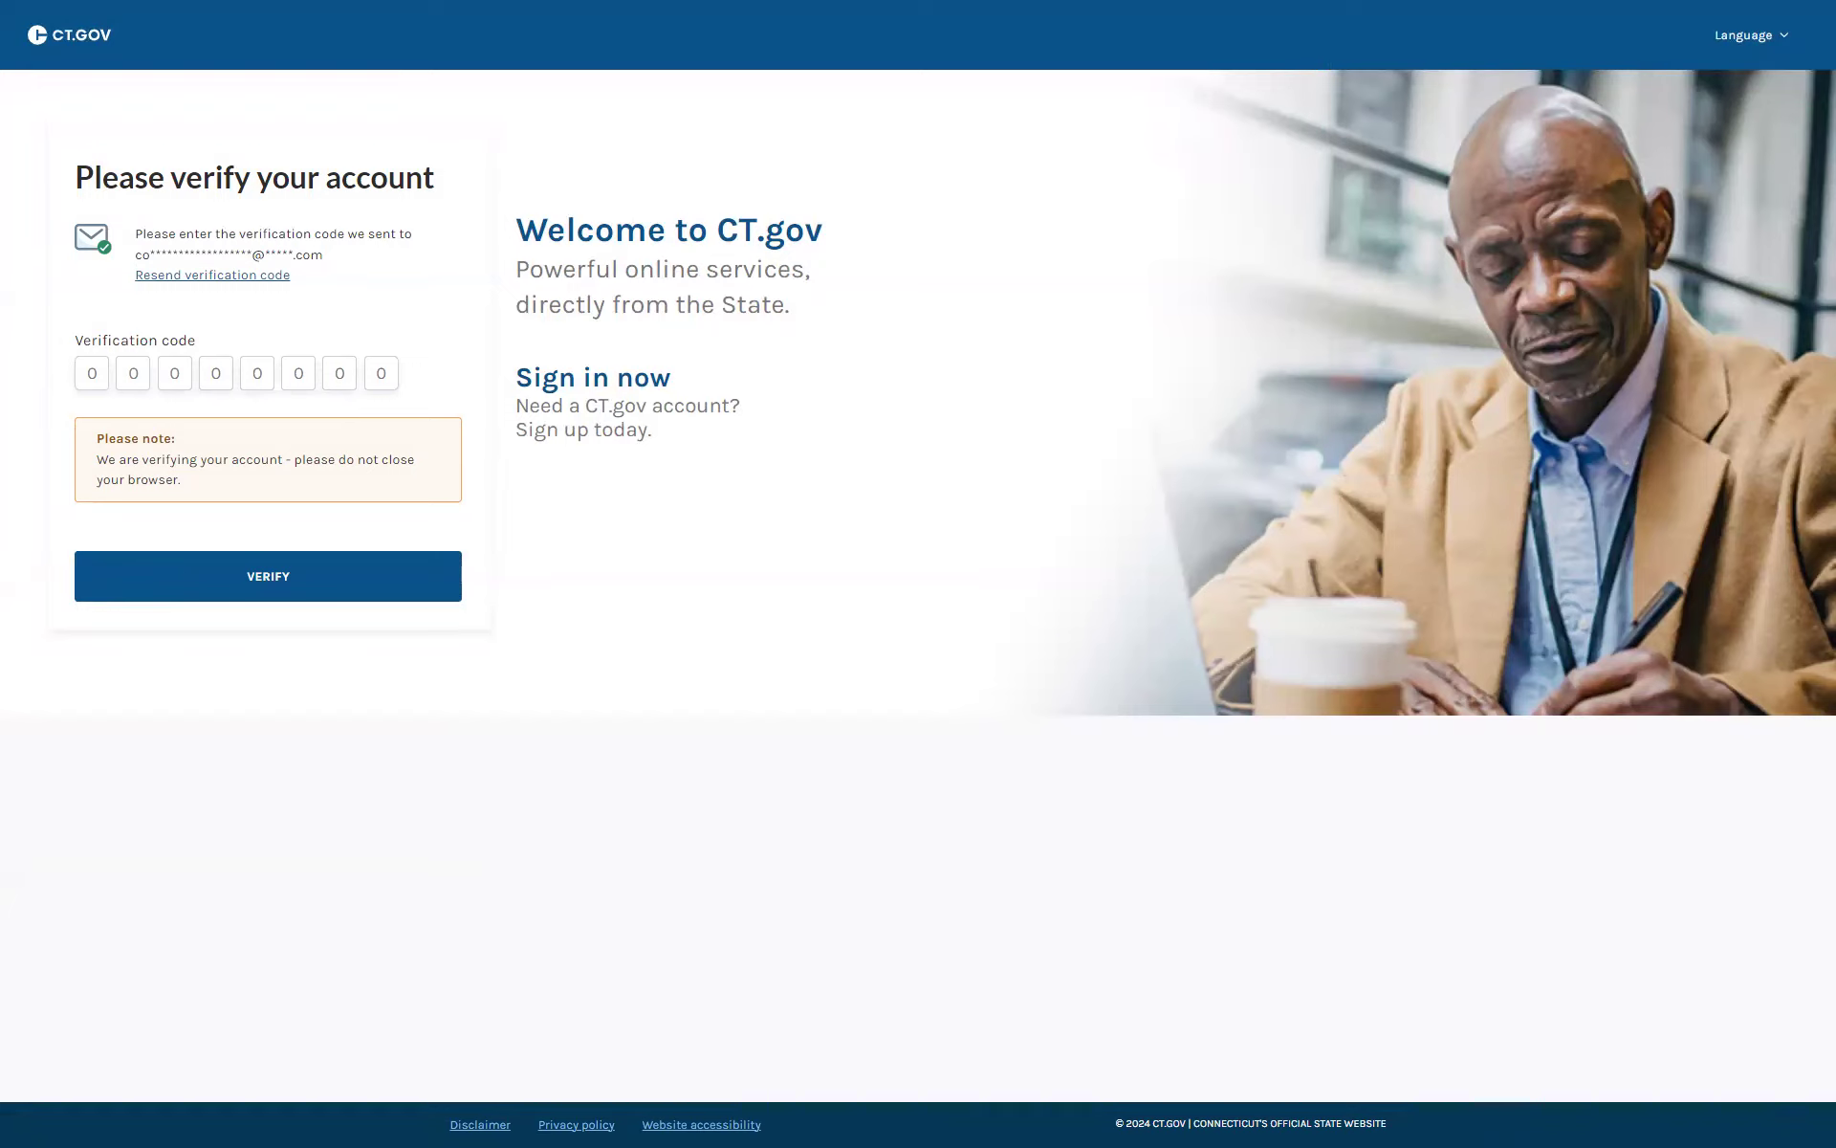
Step: Paste and verify the emailed verification code, then dismiss the test announcement banner
{"action": "left_click", "coordinate": [107, 377]}
{"action": "key", "text": "ctrl+v"}
{"action": "left_click", "coordinate": [289, 577]}
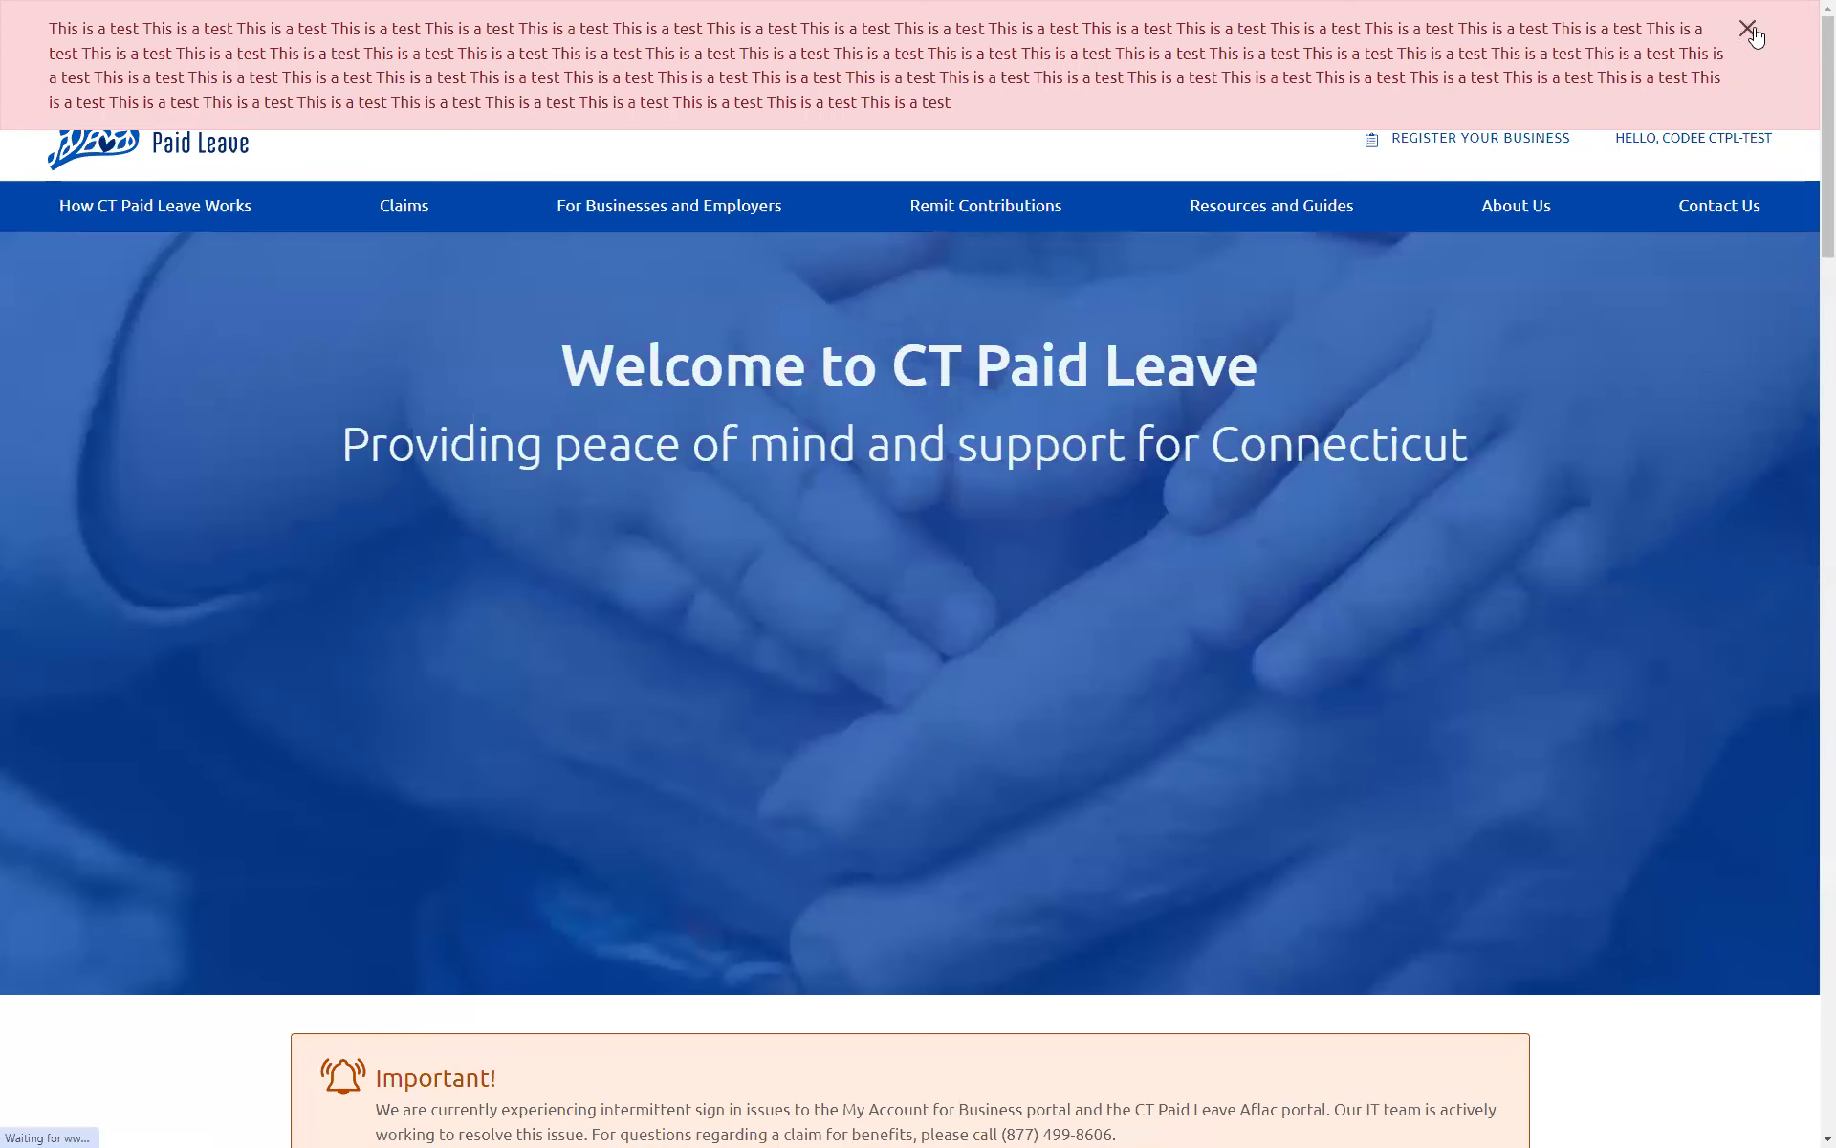
{"action": "left_click", "coordinate": [1754, 34]}
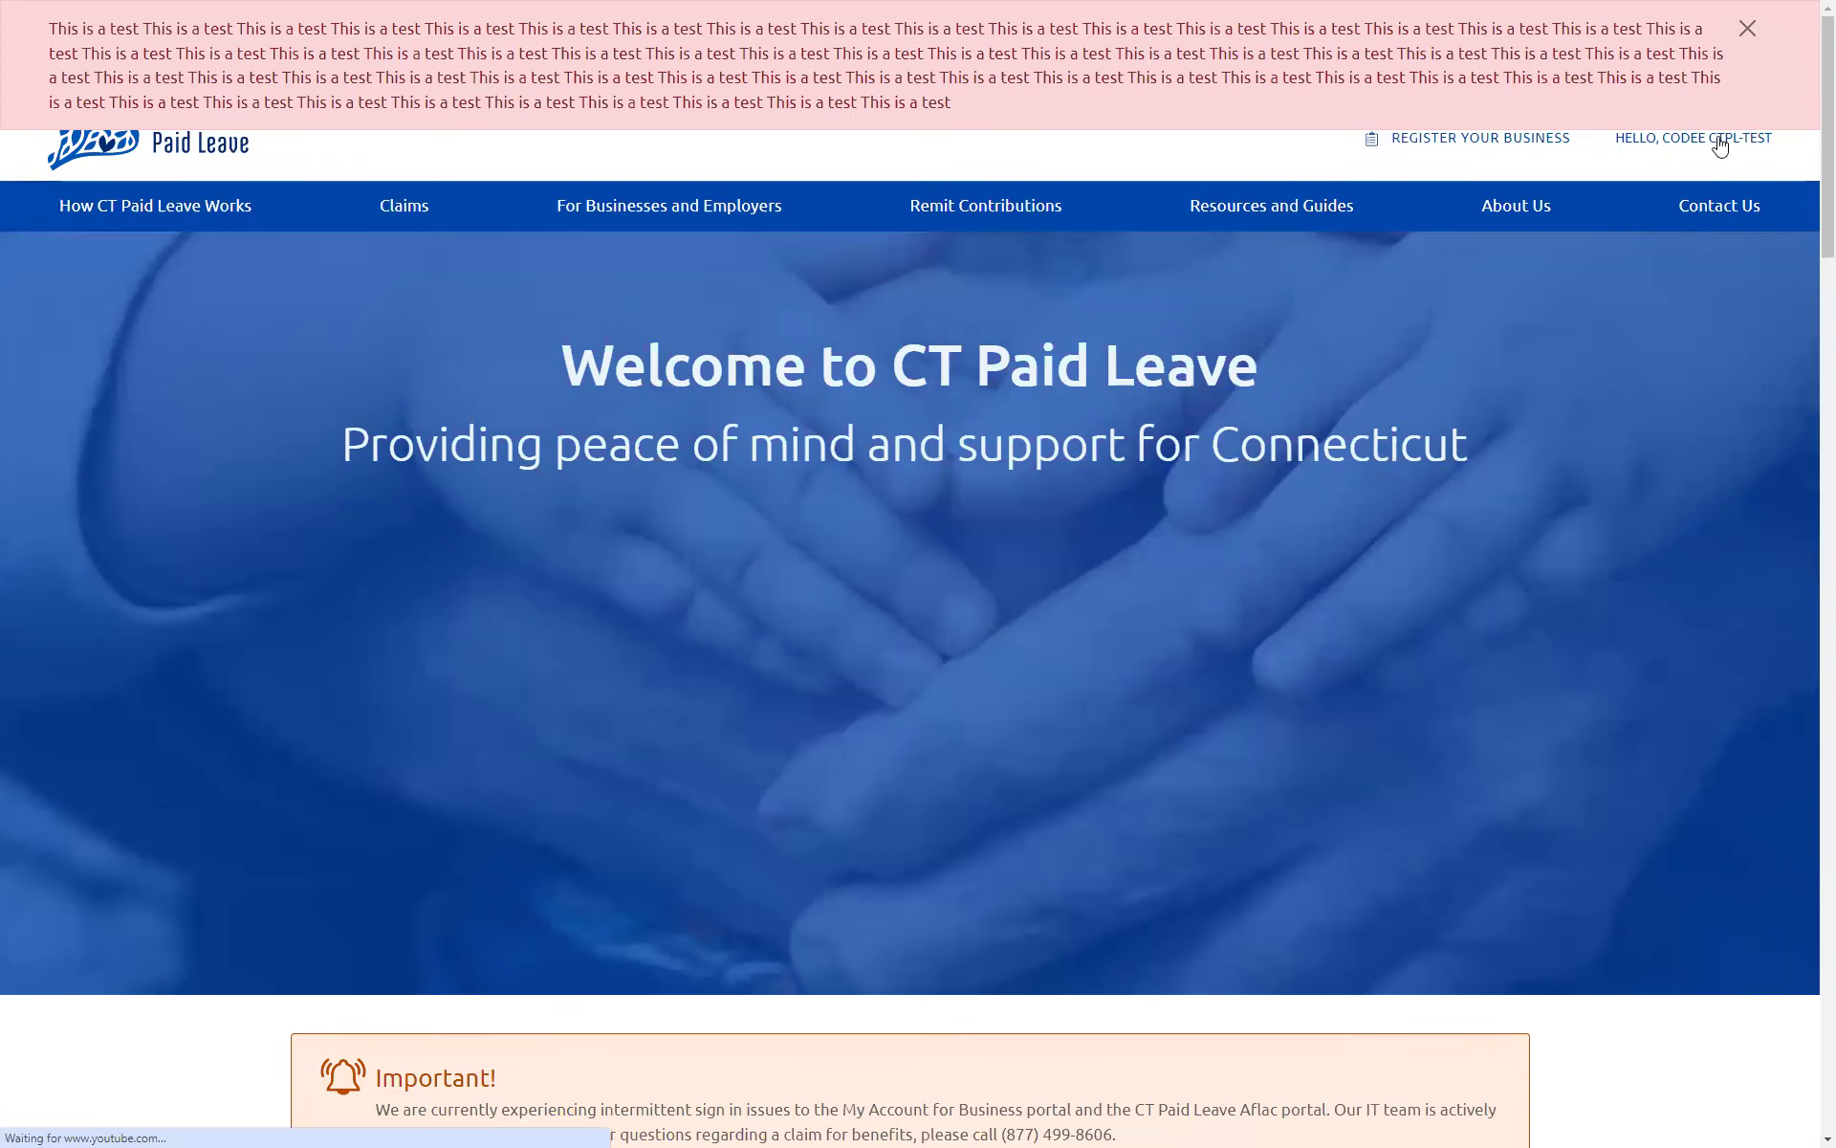
{"action": "left_click", "coordinate": [1748, 29]}
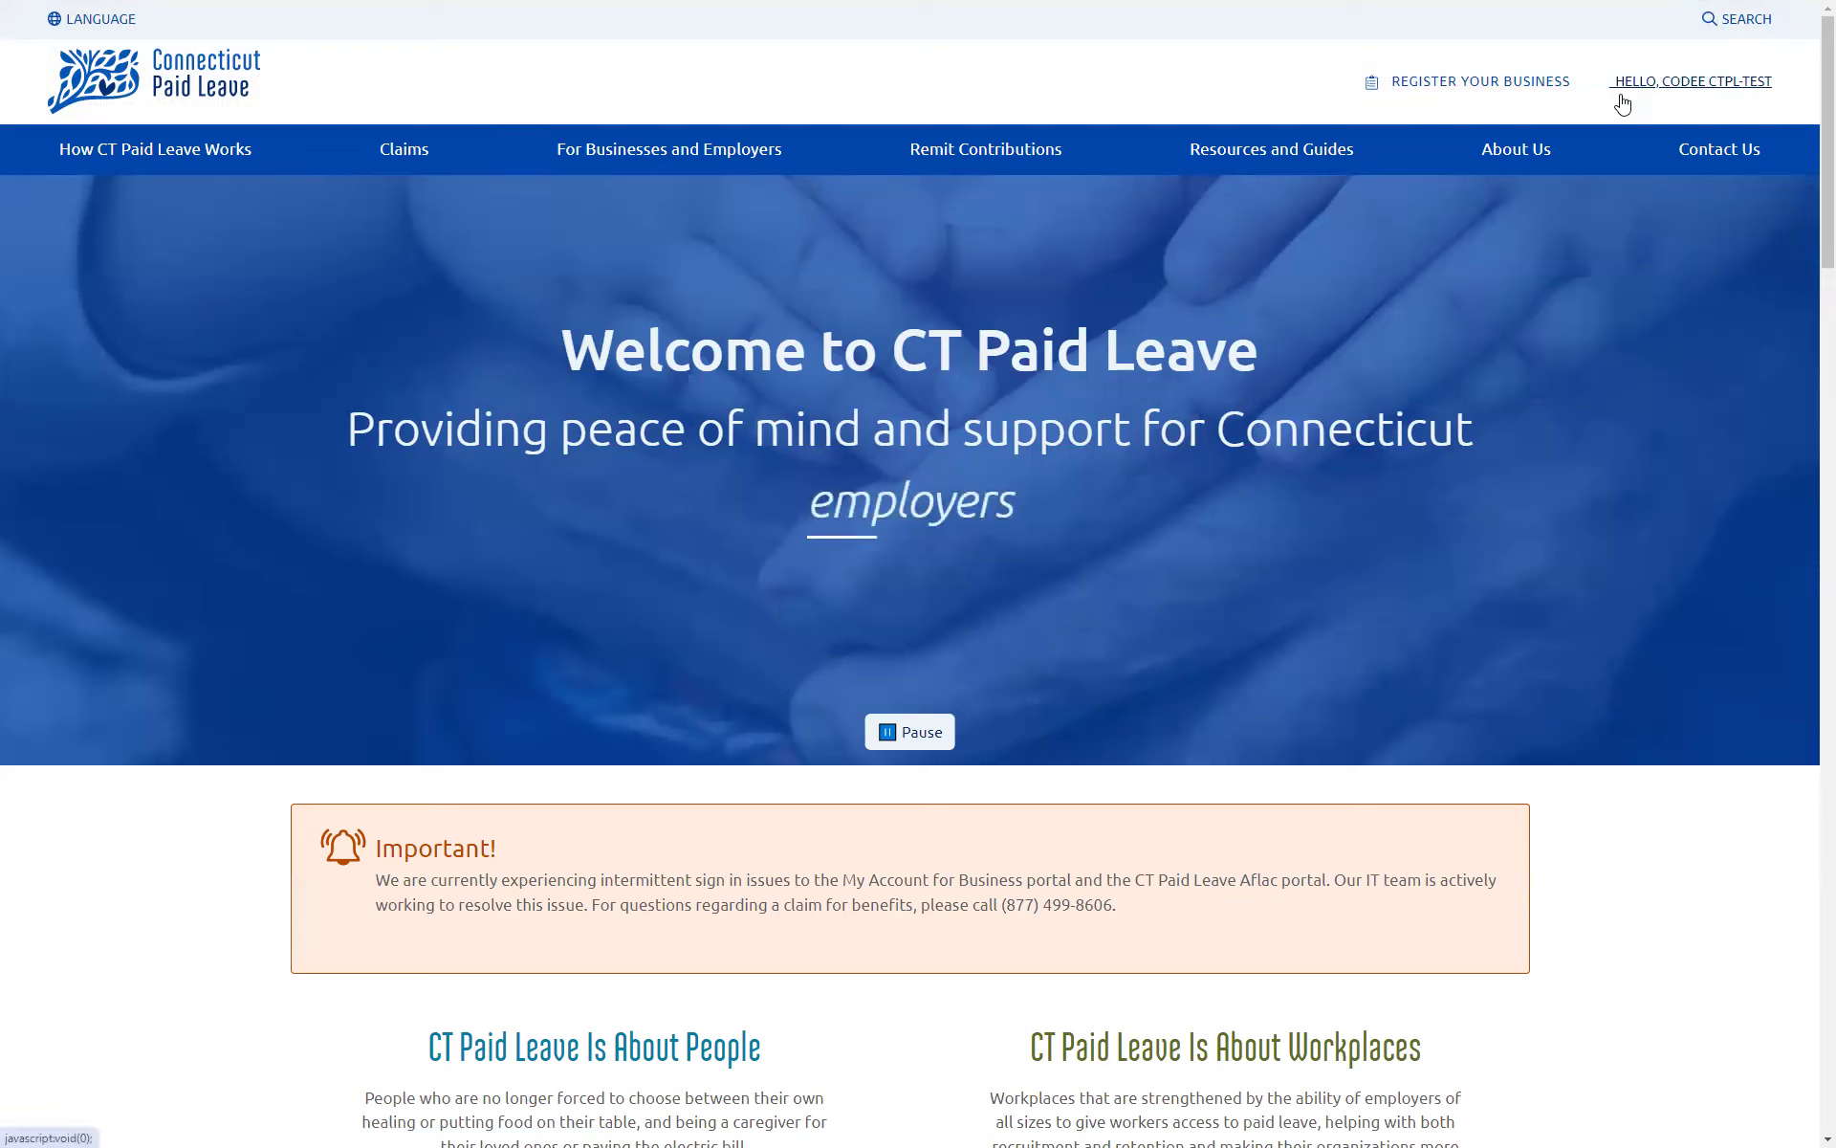
{"action": "left_click", "coordinate": [1478, 84]}
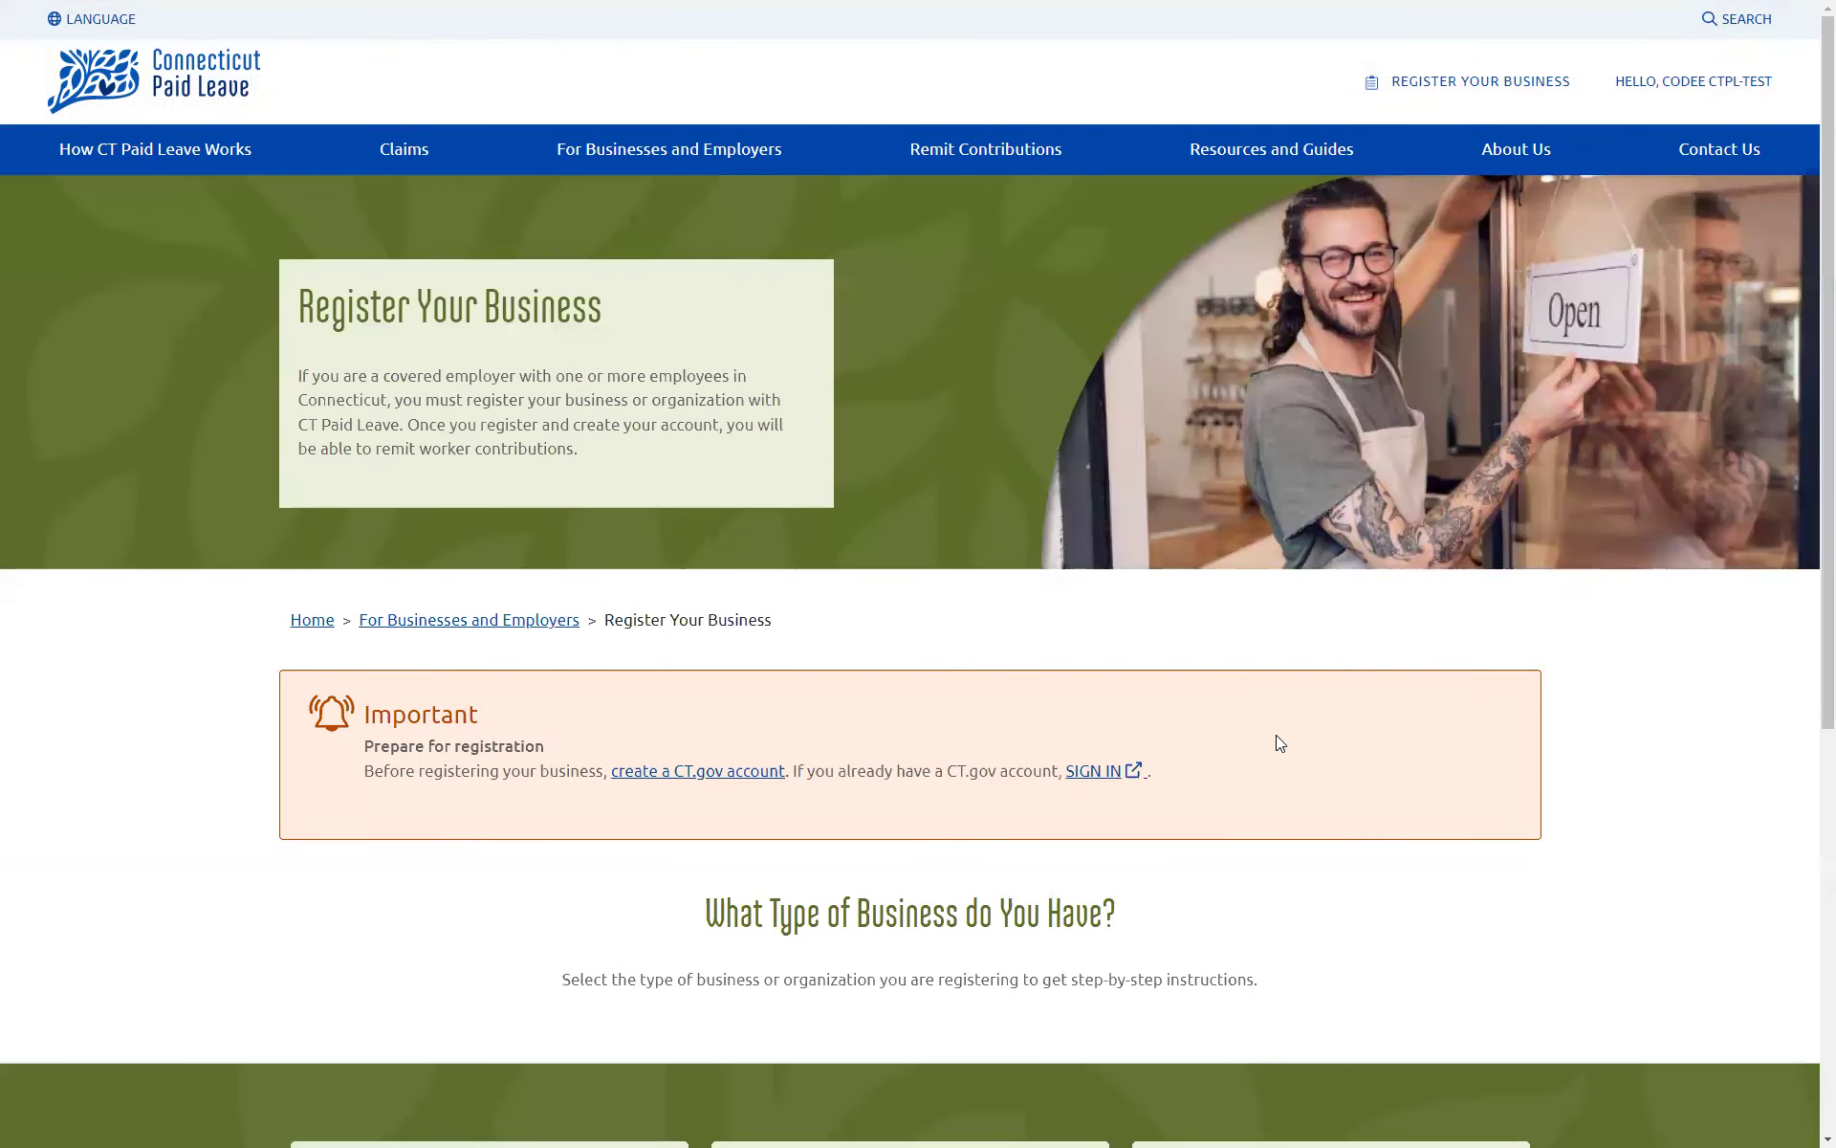
{"action": "scroll", "coordinate": [1275, 731], "scroll_direction": "down", "scroll_amount": 1}
{"action": "scroll", "coordinate": [1284, 753], "scroll_direction": "down", "scroll_amount": 2}
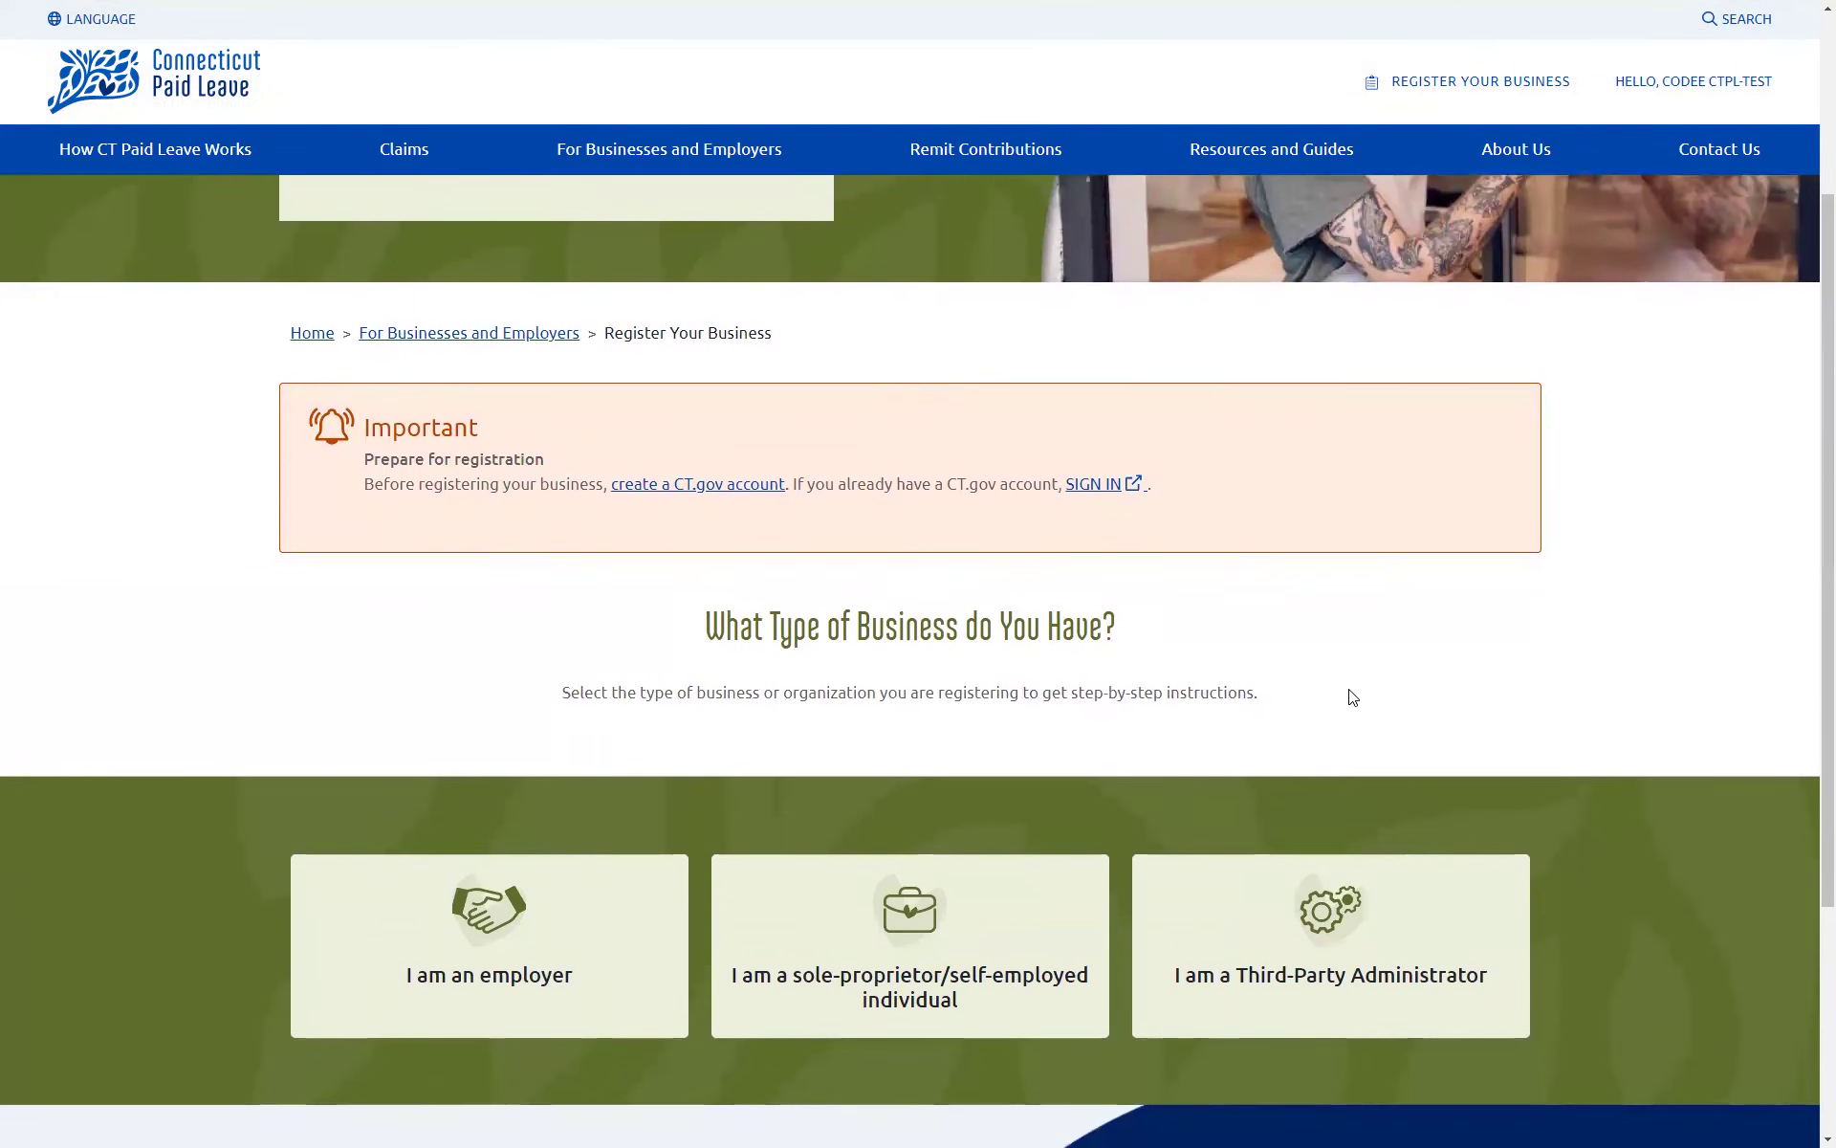
{"action": "scroll", "coordinate": [1354, 679], "scroll_direction": "down", "scroll_amount": 1}
{"action": "scroll", "coordinate": [1354, 677], "scroll_direction": "down", "scroll_amount": 1}
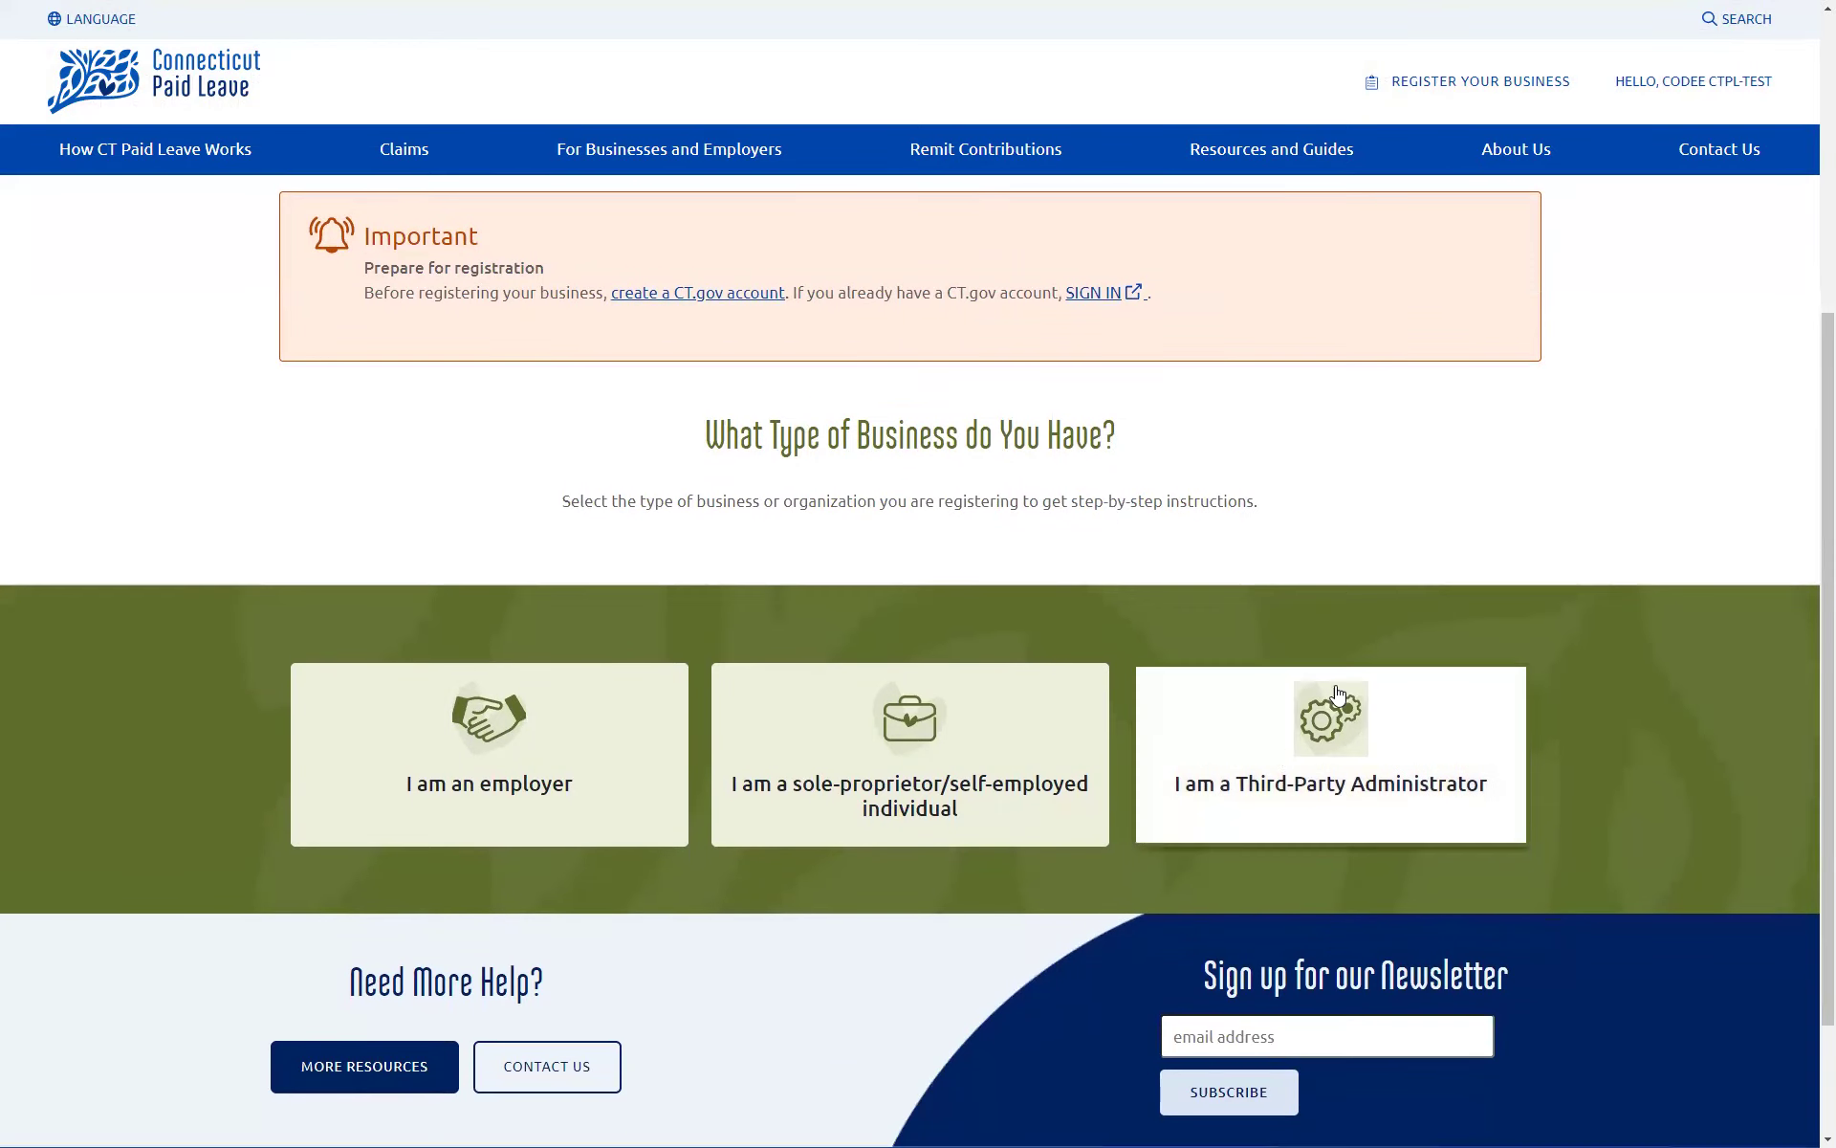
{"action": "left_click", "coordinate": [1336, 733]}
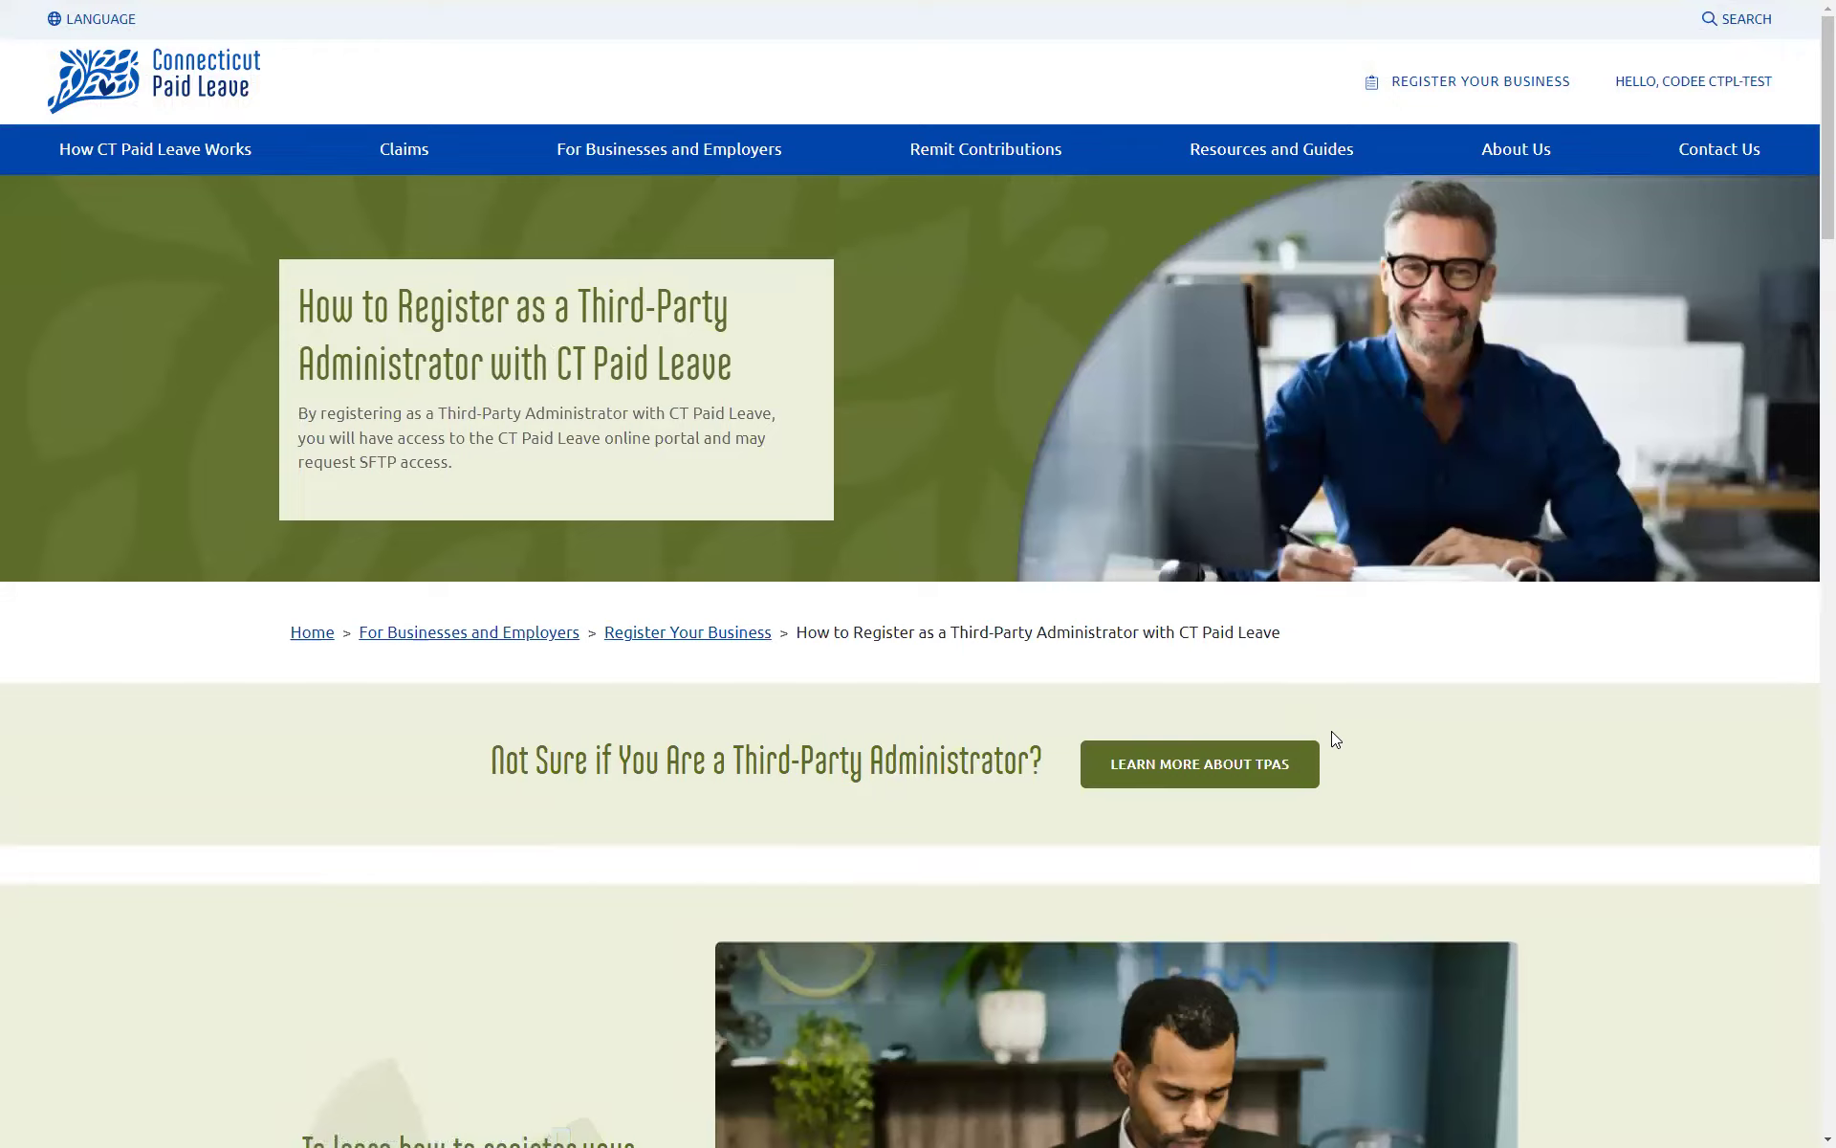
{"action": "scroll", "coordinate": [1334, 741], "scroll_direction": "down", "scroll_amount": 8}
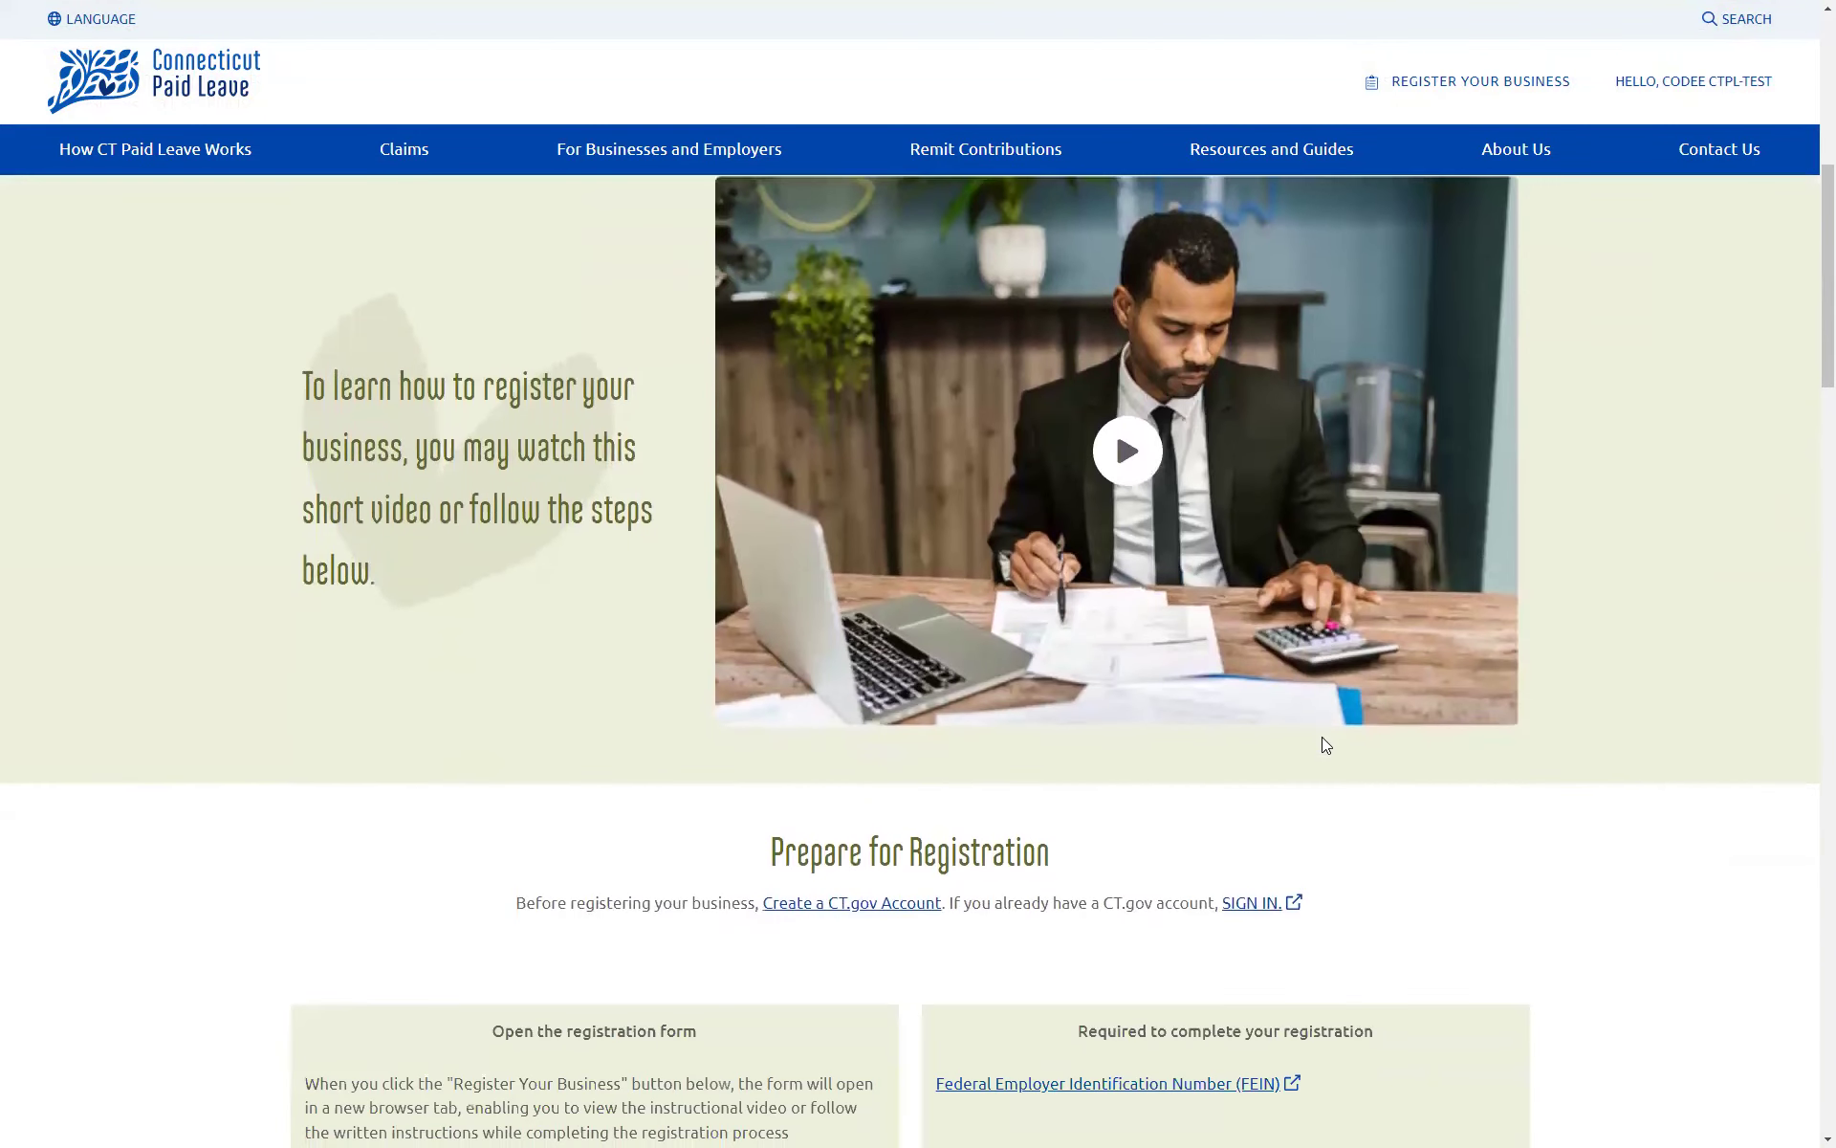
{"action": "scroll", "coordinate": [1325, 752], "scroll_direction": "down", "scroll_amount": 2}
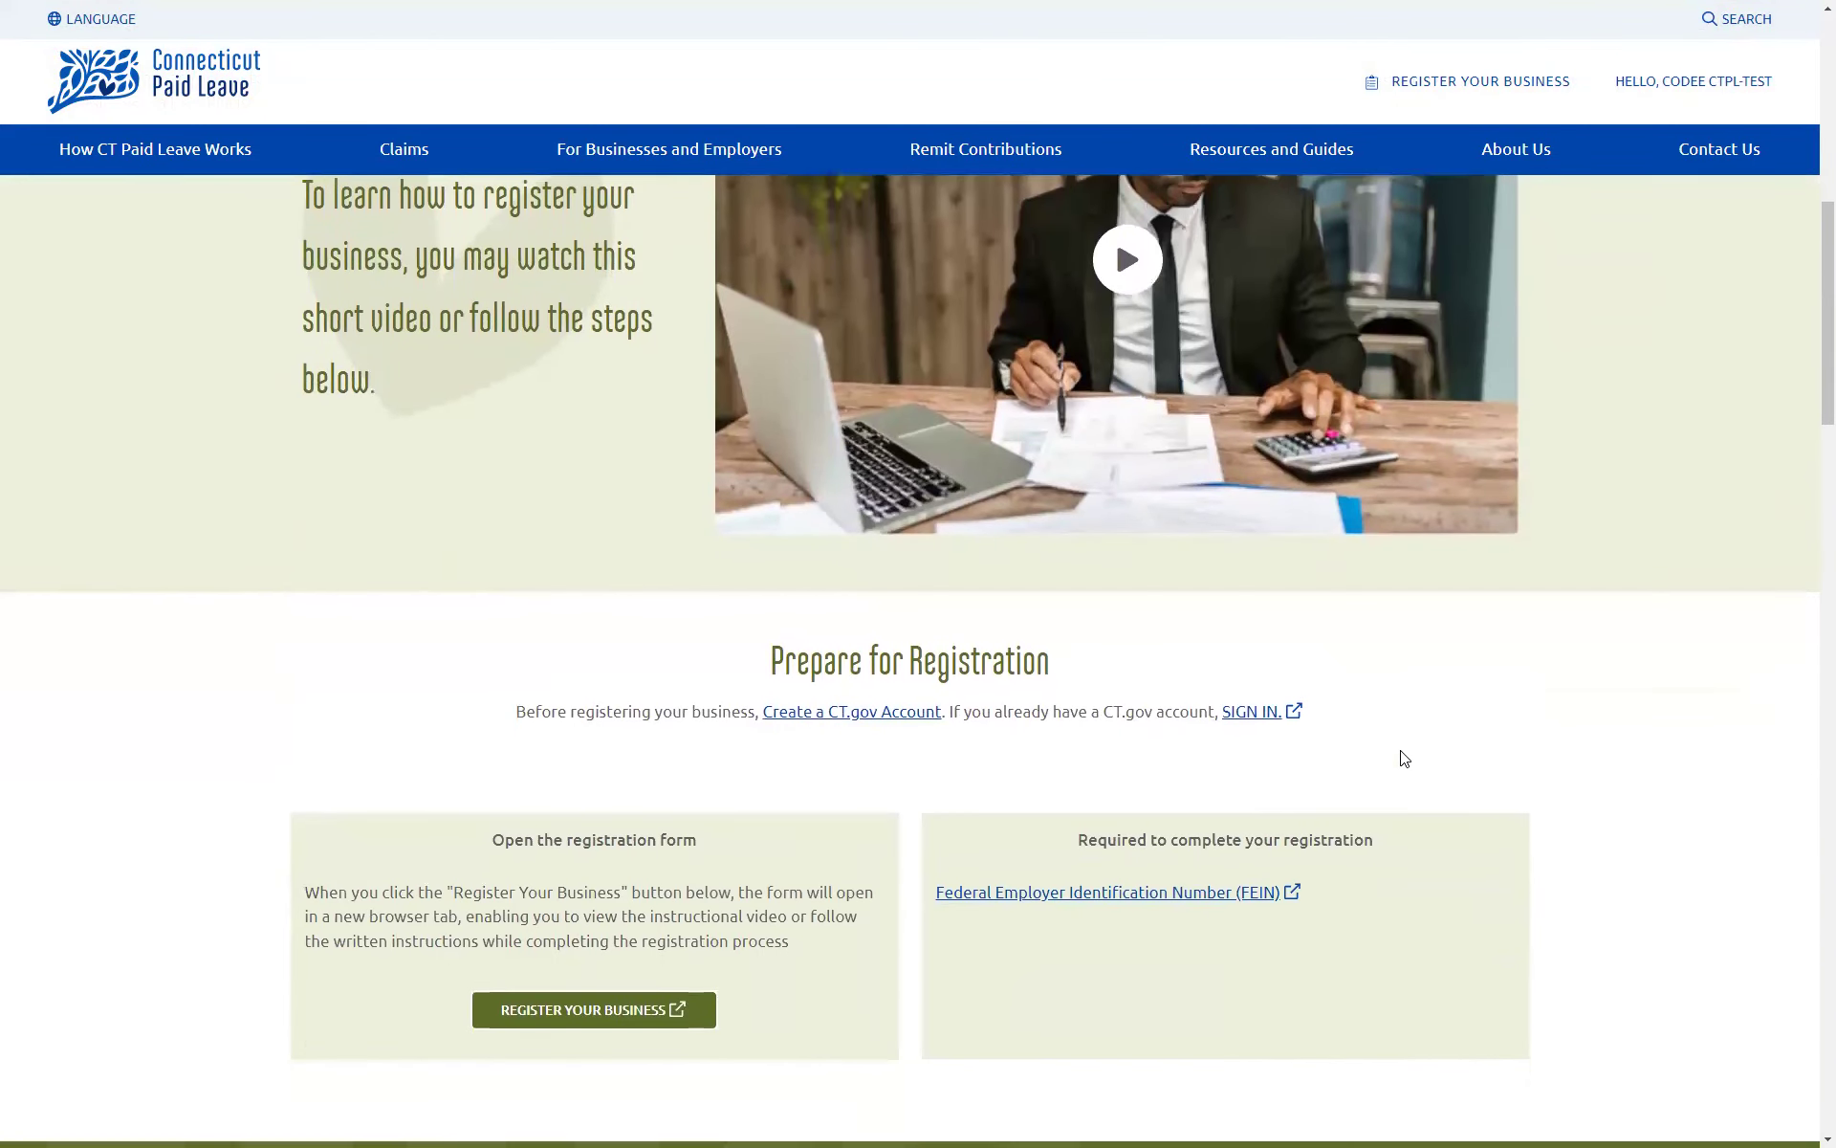
{"action": "scroll", "coordinate": [1404, 758], "scroll_direction": "down", "scroll_amount": 2}
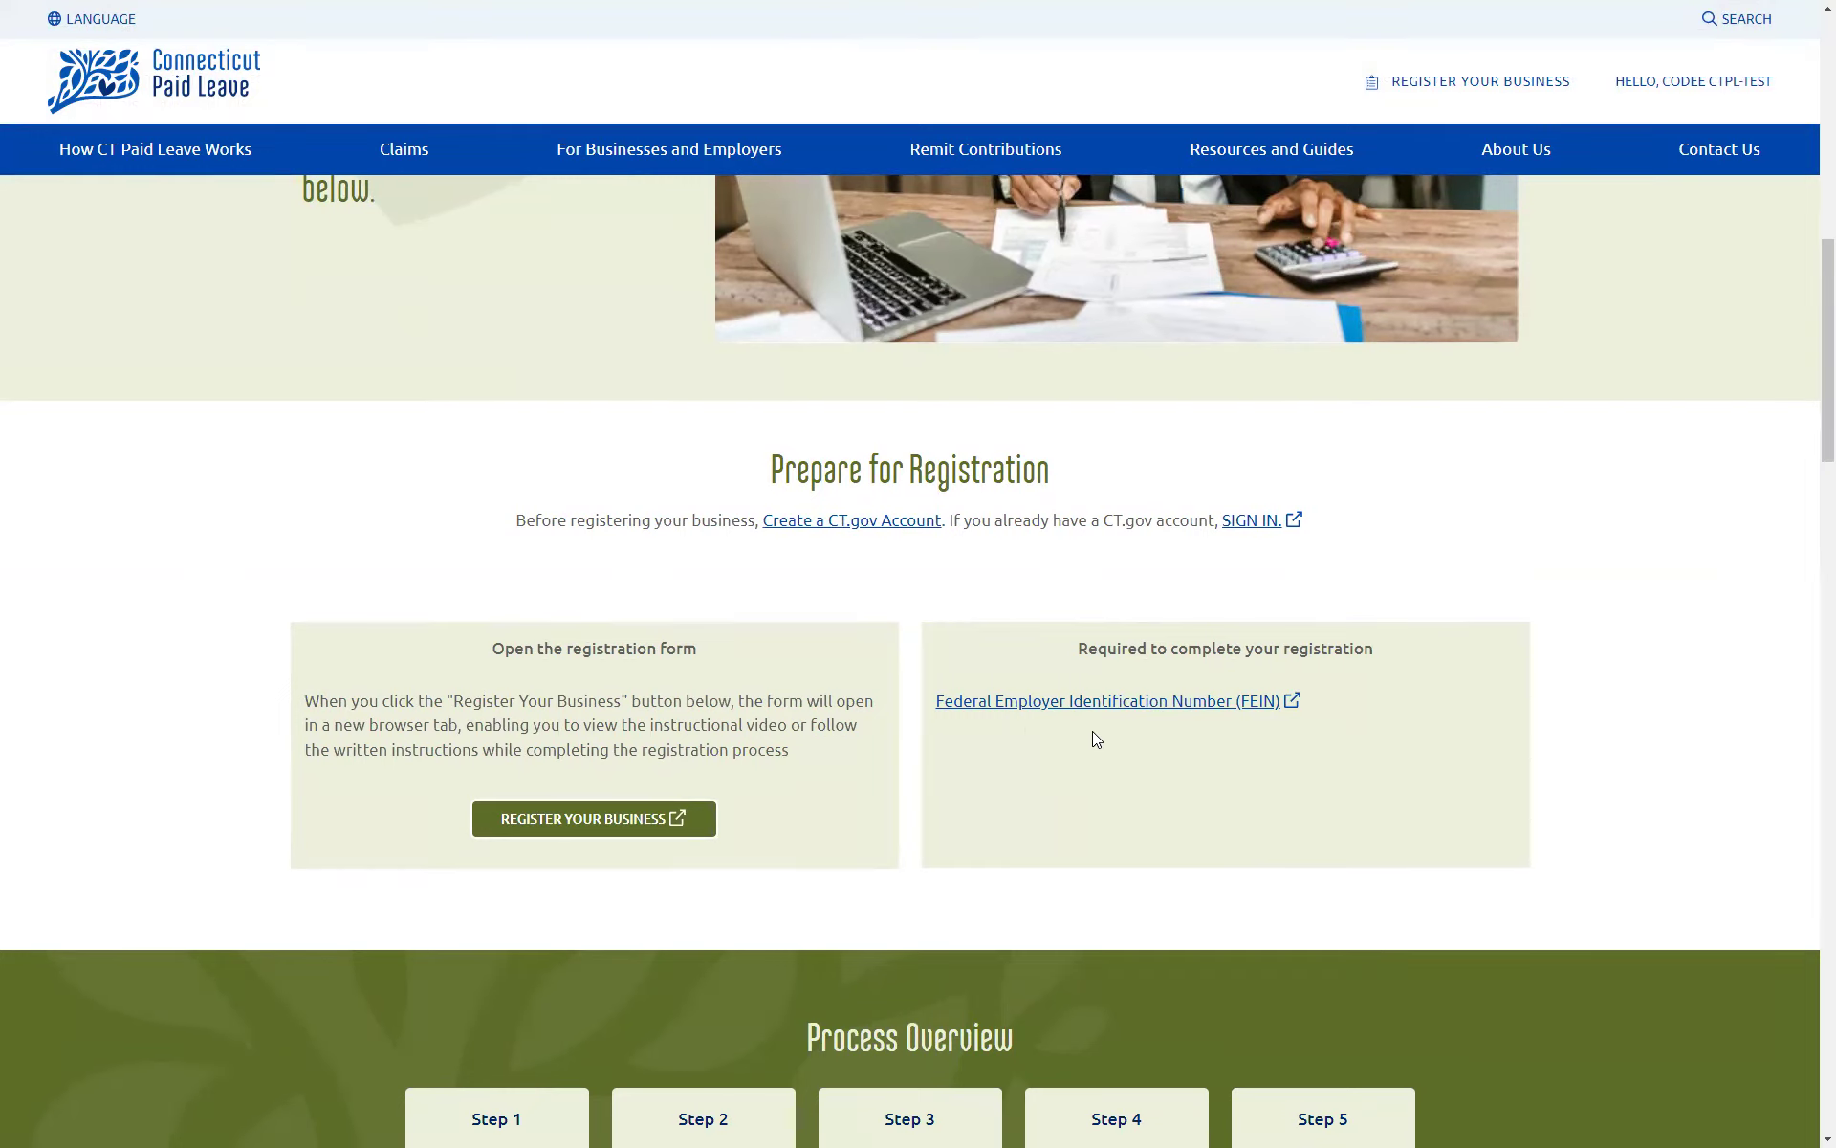
{"action": "scroll", "coordinate": [1092, 731], "scroll_direction": "down", "scroll_amount": 4}
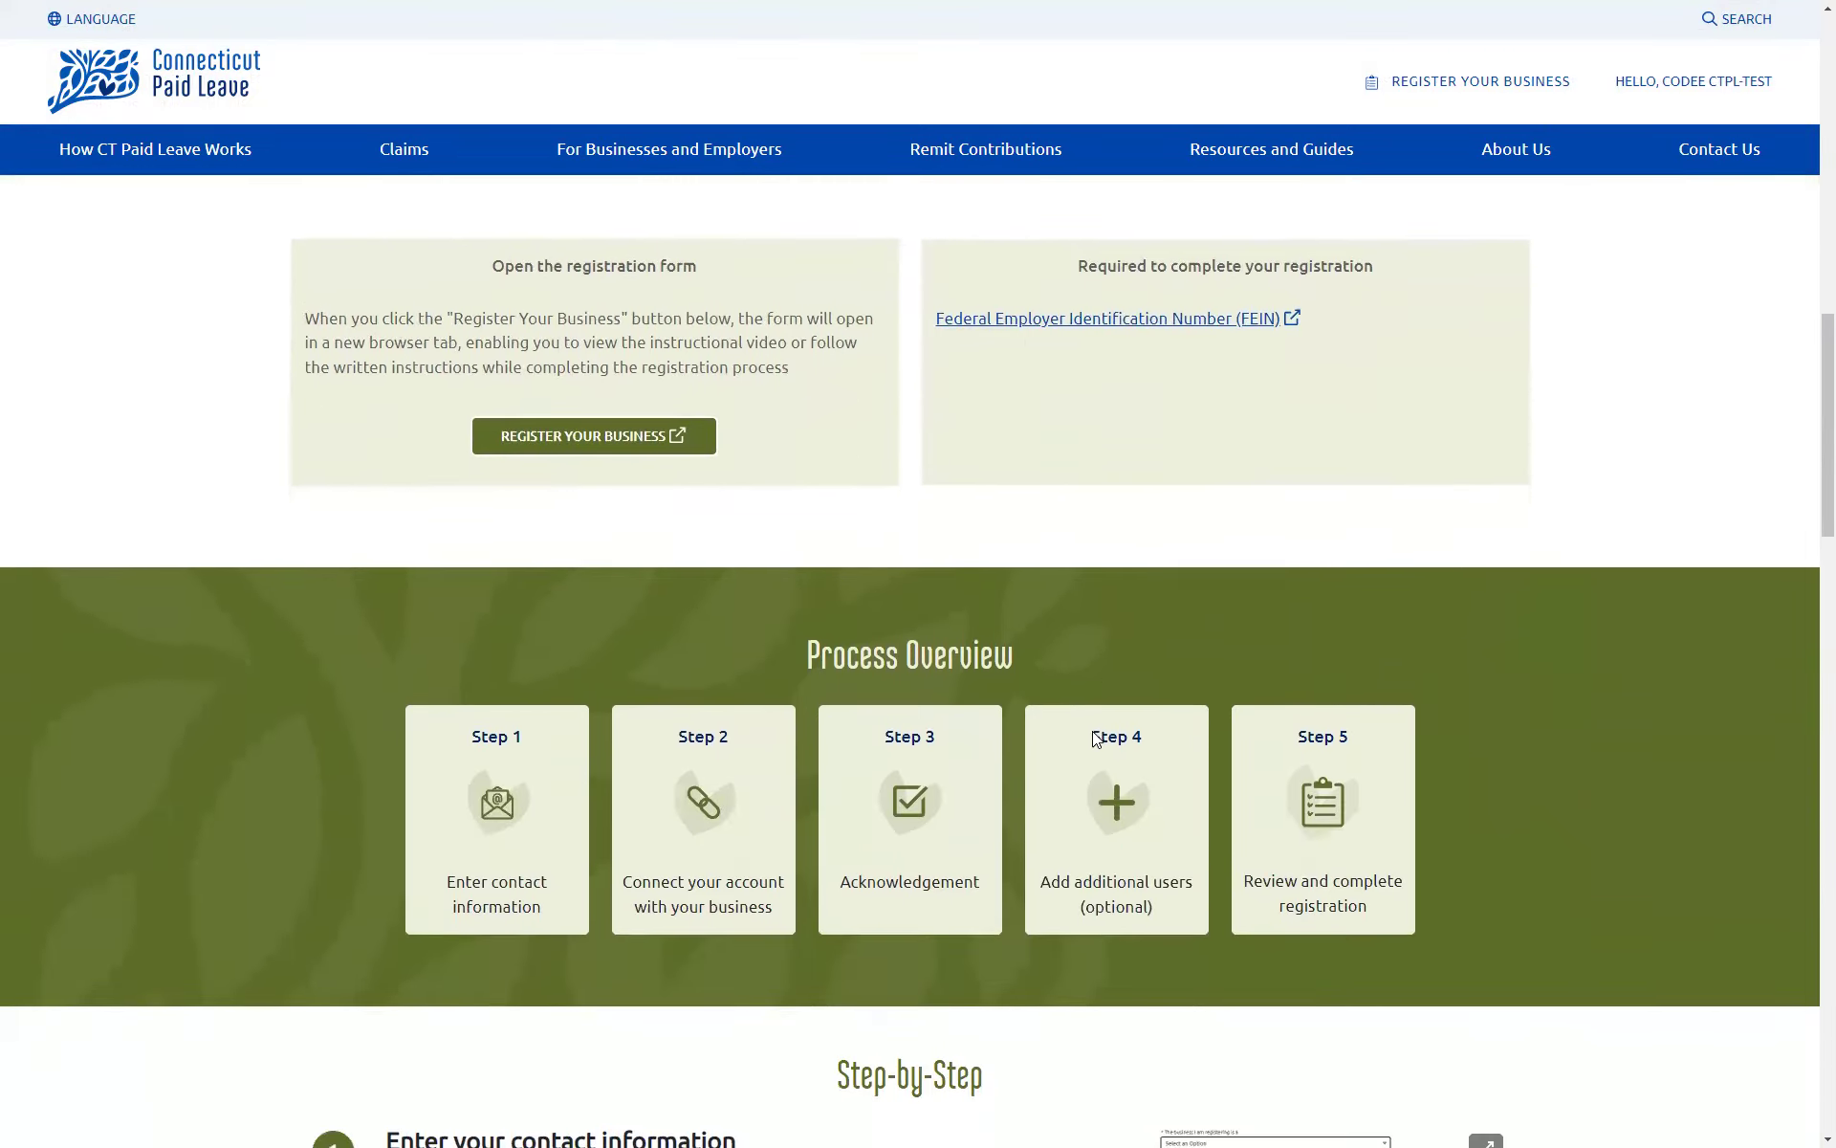
{"action": "scroll", "coordinate": [1090, 742], "scroll_direction": "down", "scroll_amount": 5}
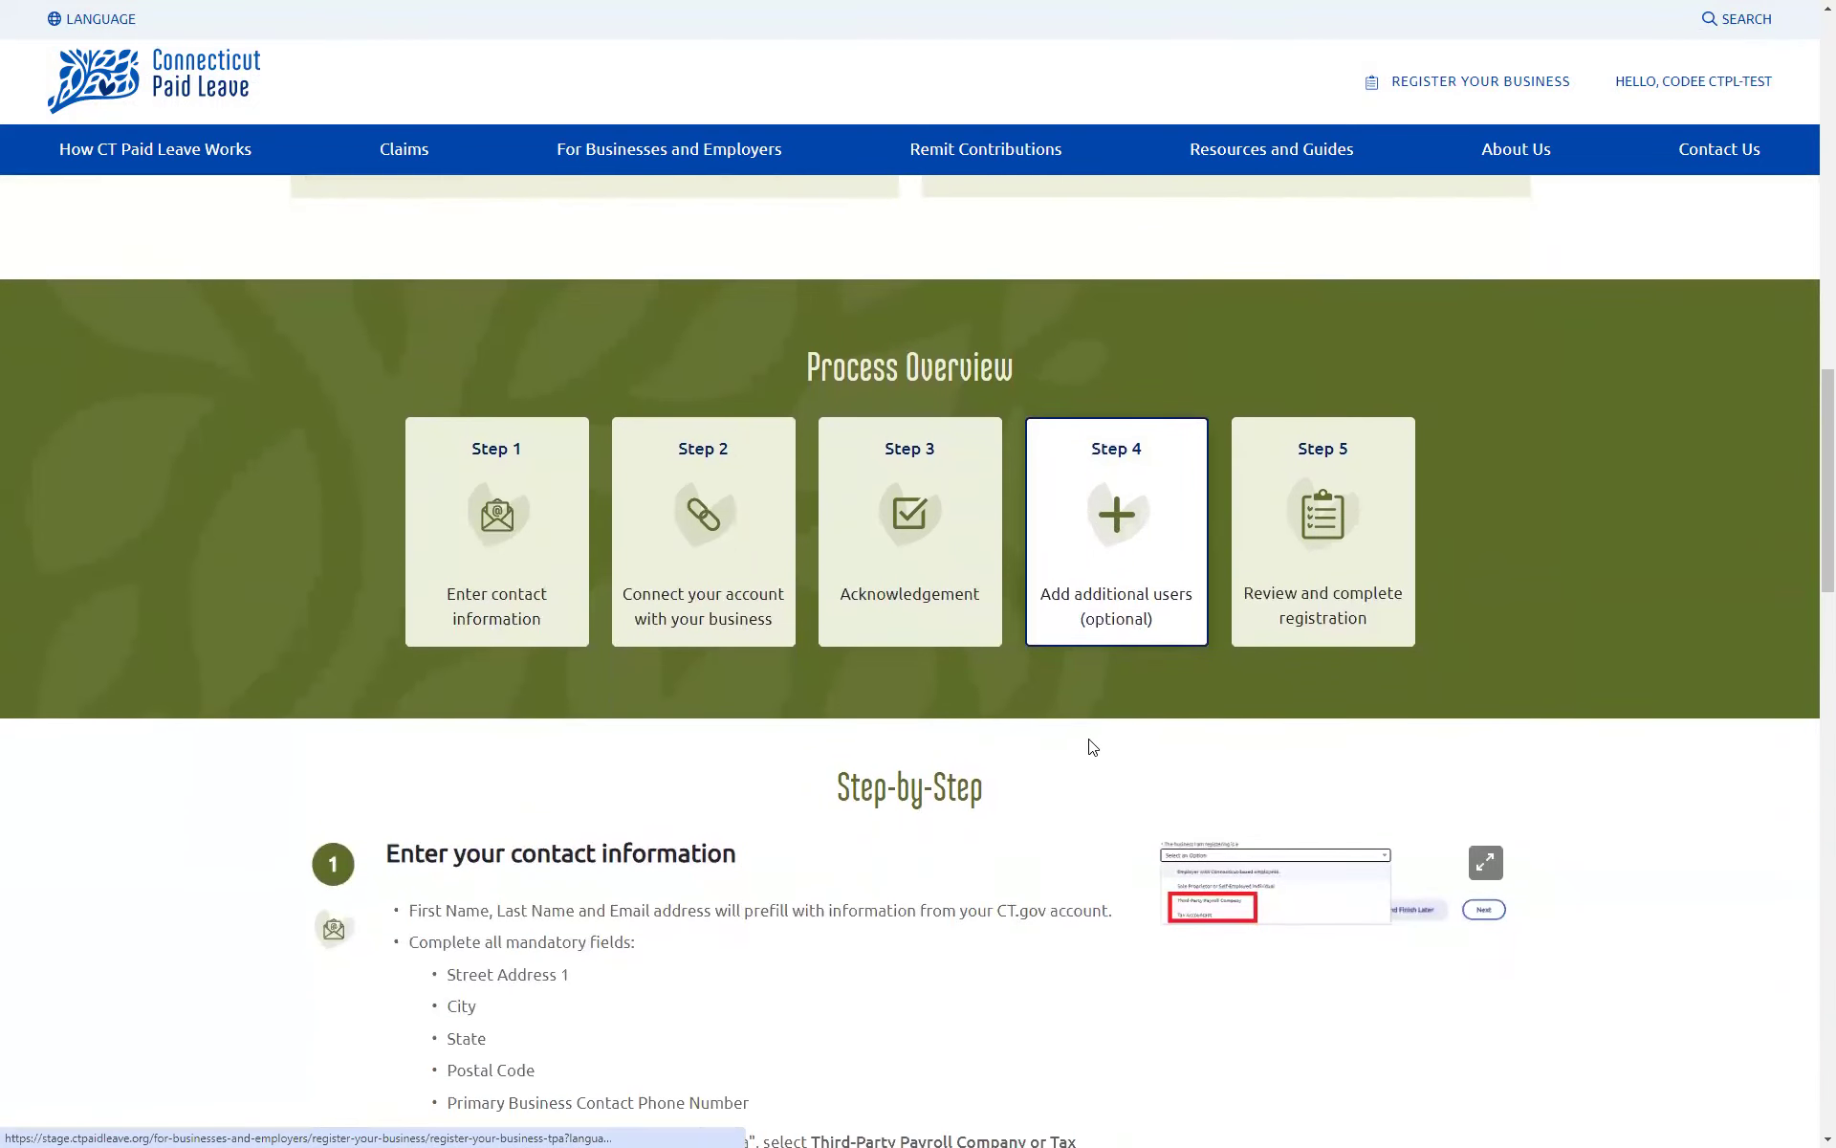
{"action": "scroll", "coordinate": [1021, 759], "scroll_direction": "down", "scroll_amount": 5}
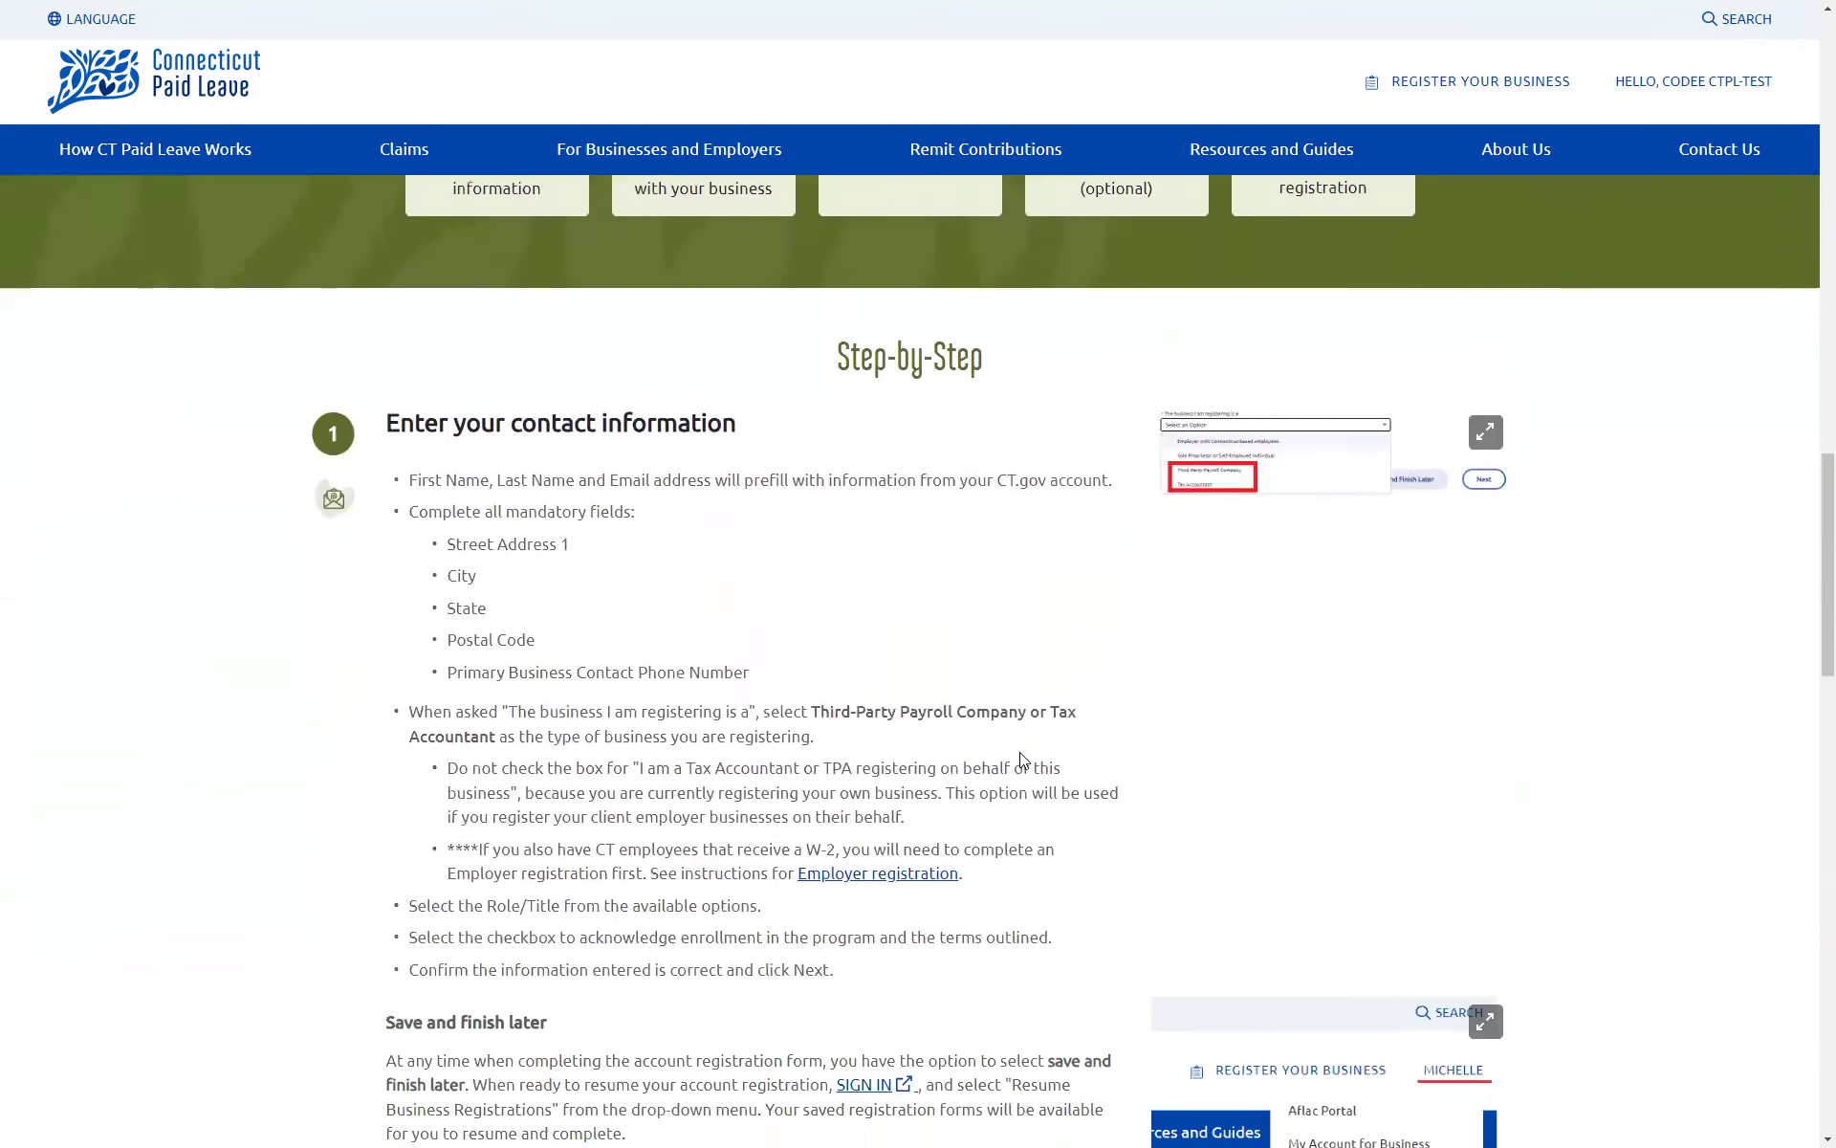
{"action": "scroll", "coordinate": [1020, 759], "scroll_direction": "down", "scroll_amount": 1}
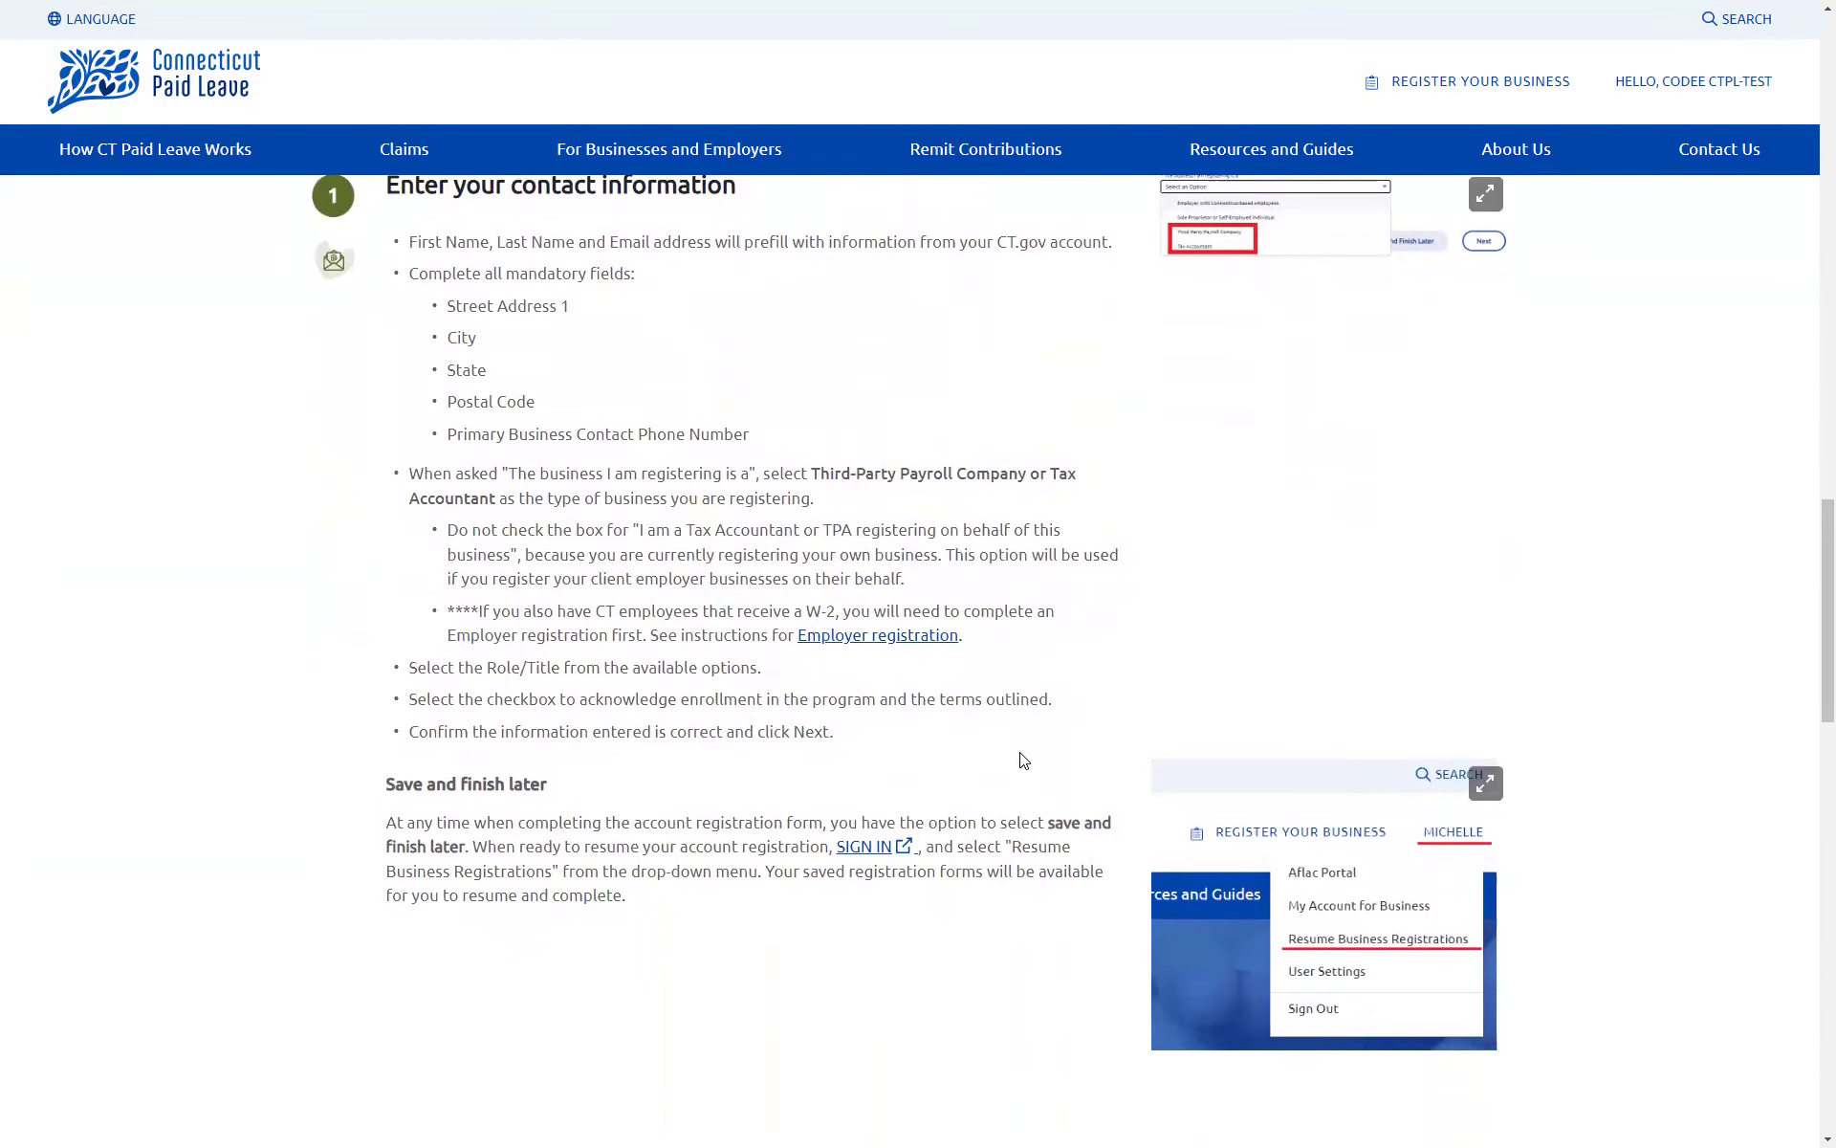
{"action": "scroll", "coordinate": [1022, 760], "scroll_direction": "down", "scroll_amount": 1}
{"action": "scroll", "coordinate": [1020, 750], "scroll_direction": "up", "scroll_amount": 1}
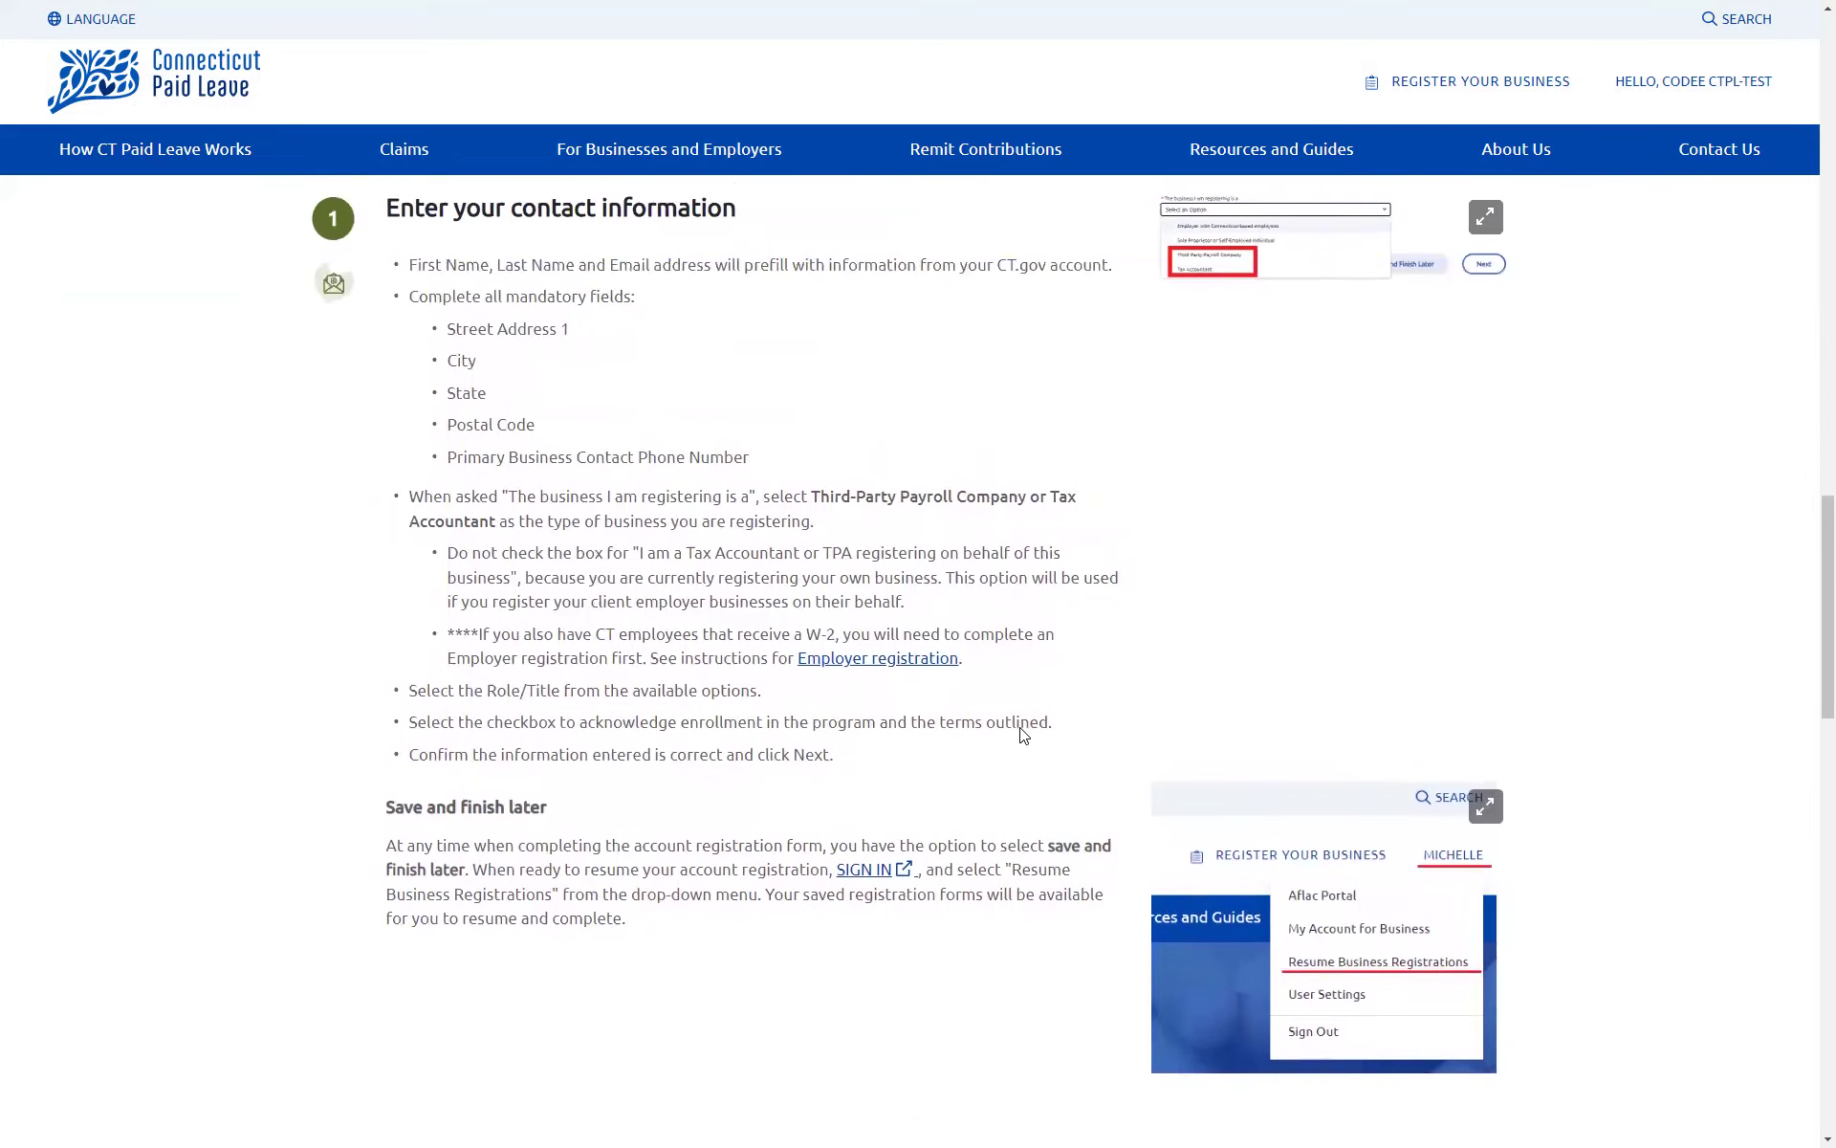
{"action": "scroll", "coordinate": [1023, 734], "scroll_direction": "up", "scroll_amount": 10}
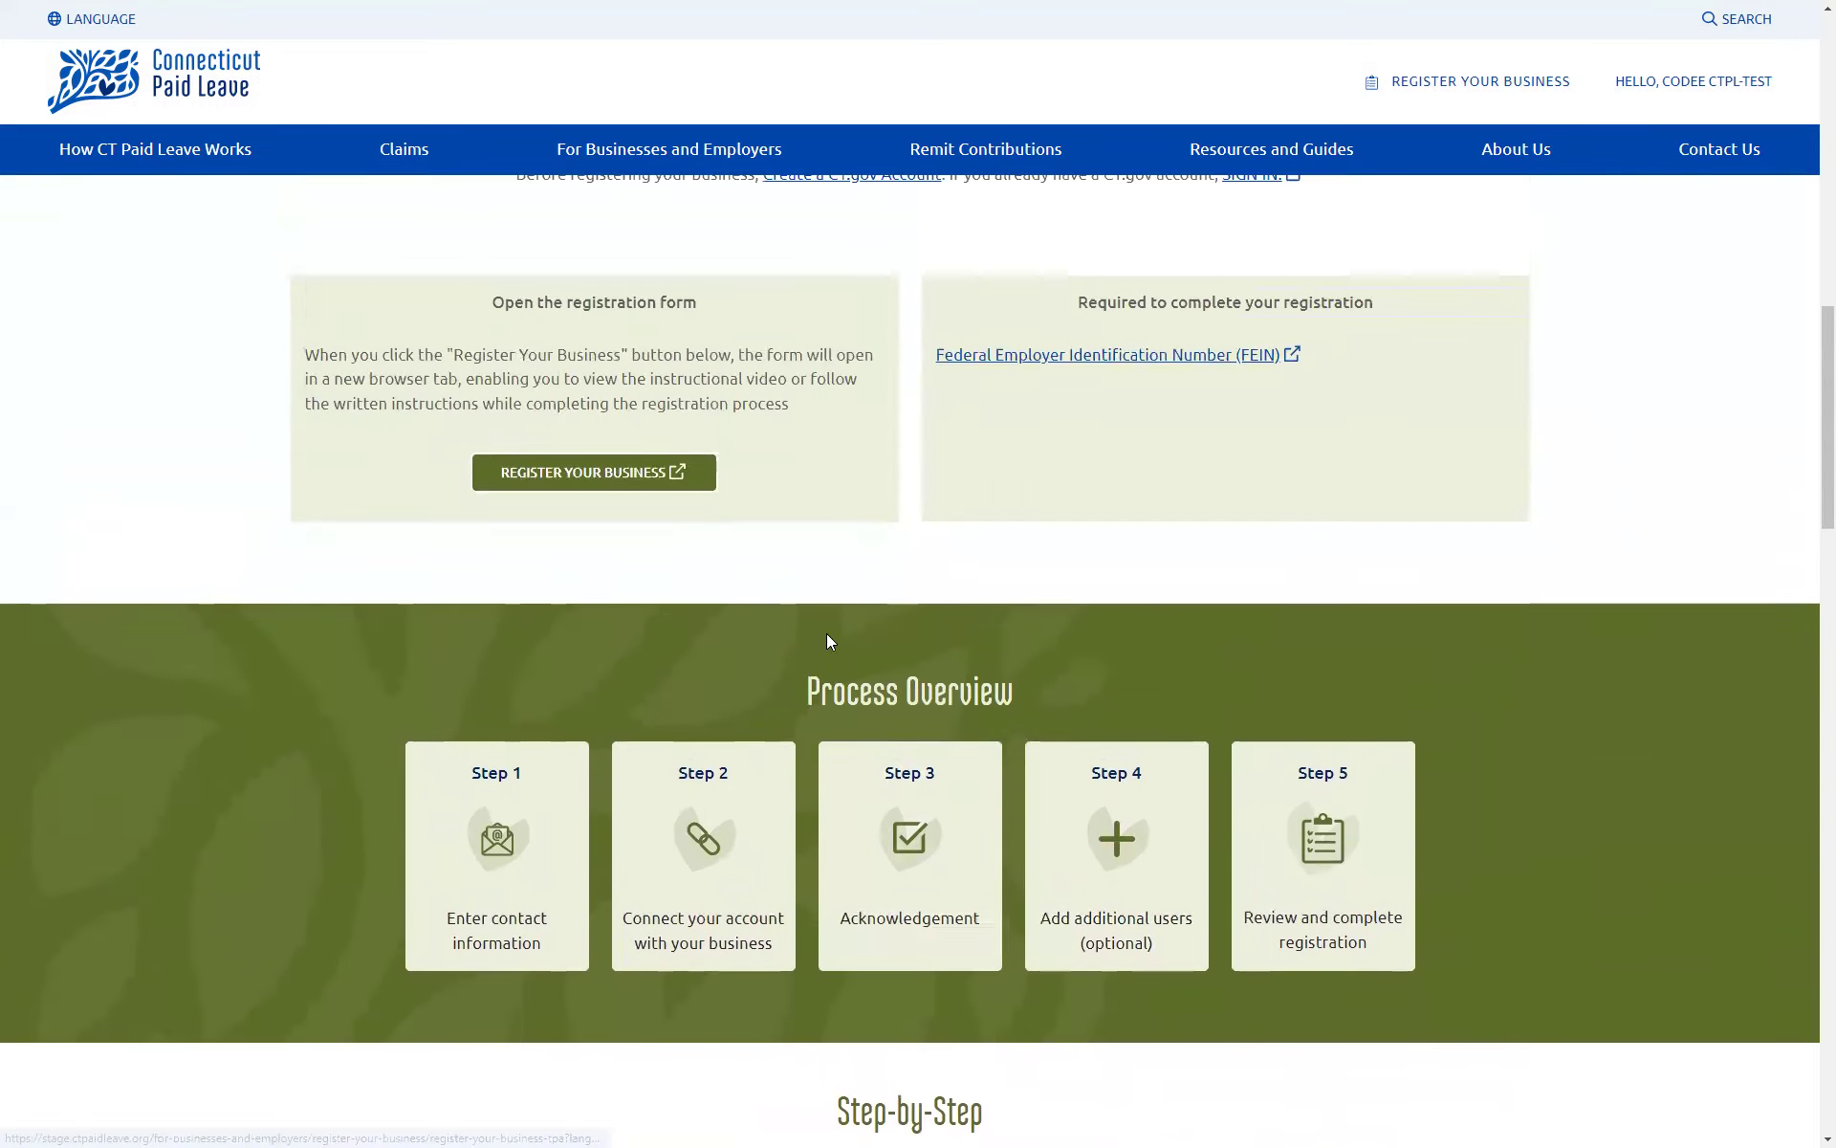
{"action": "scroll", "coordinate": [827, 635], "scroll_direction": "up", "scroll_amount": 2}
Step: Open the business registration form and review the prefilled street address and phone number
{"action": "left_click", "coordinate": [593, 635]}
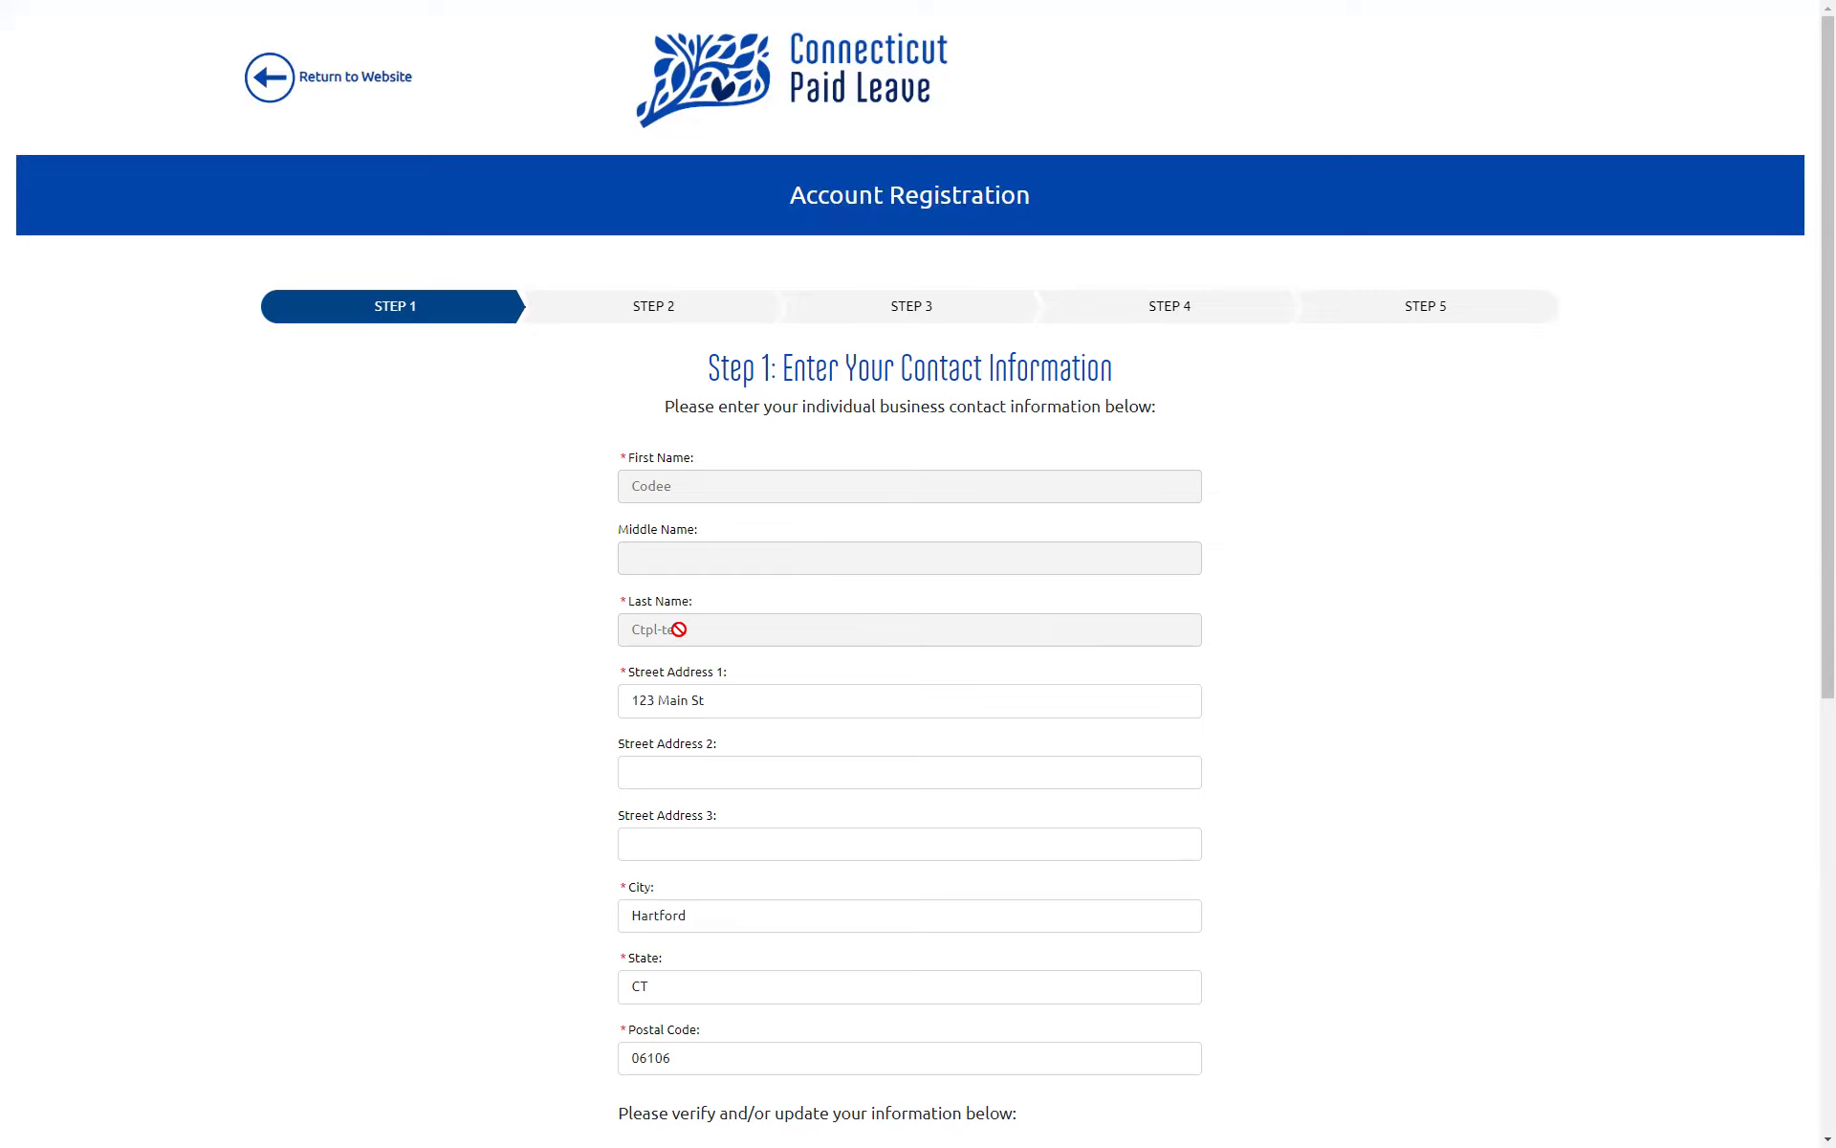
{"action": "scroll", "coordinate": [560, 779], "scroll_direction": "down", "scroll_amount": 2}
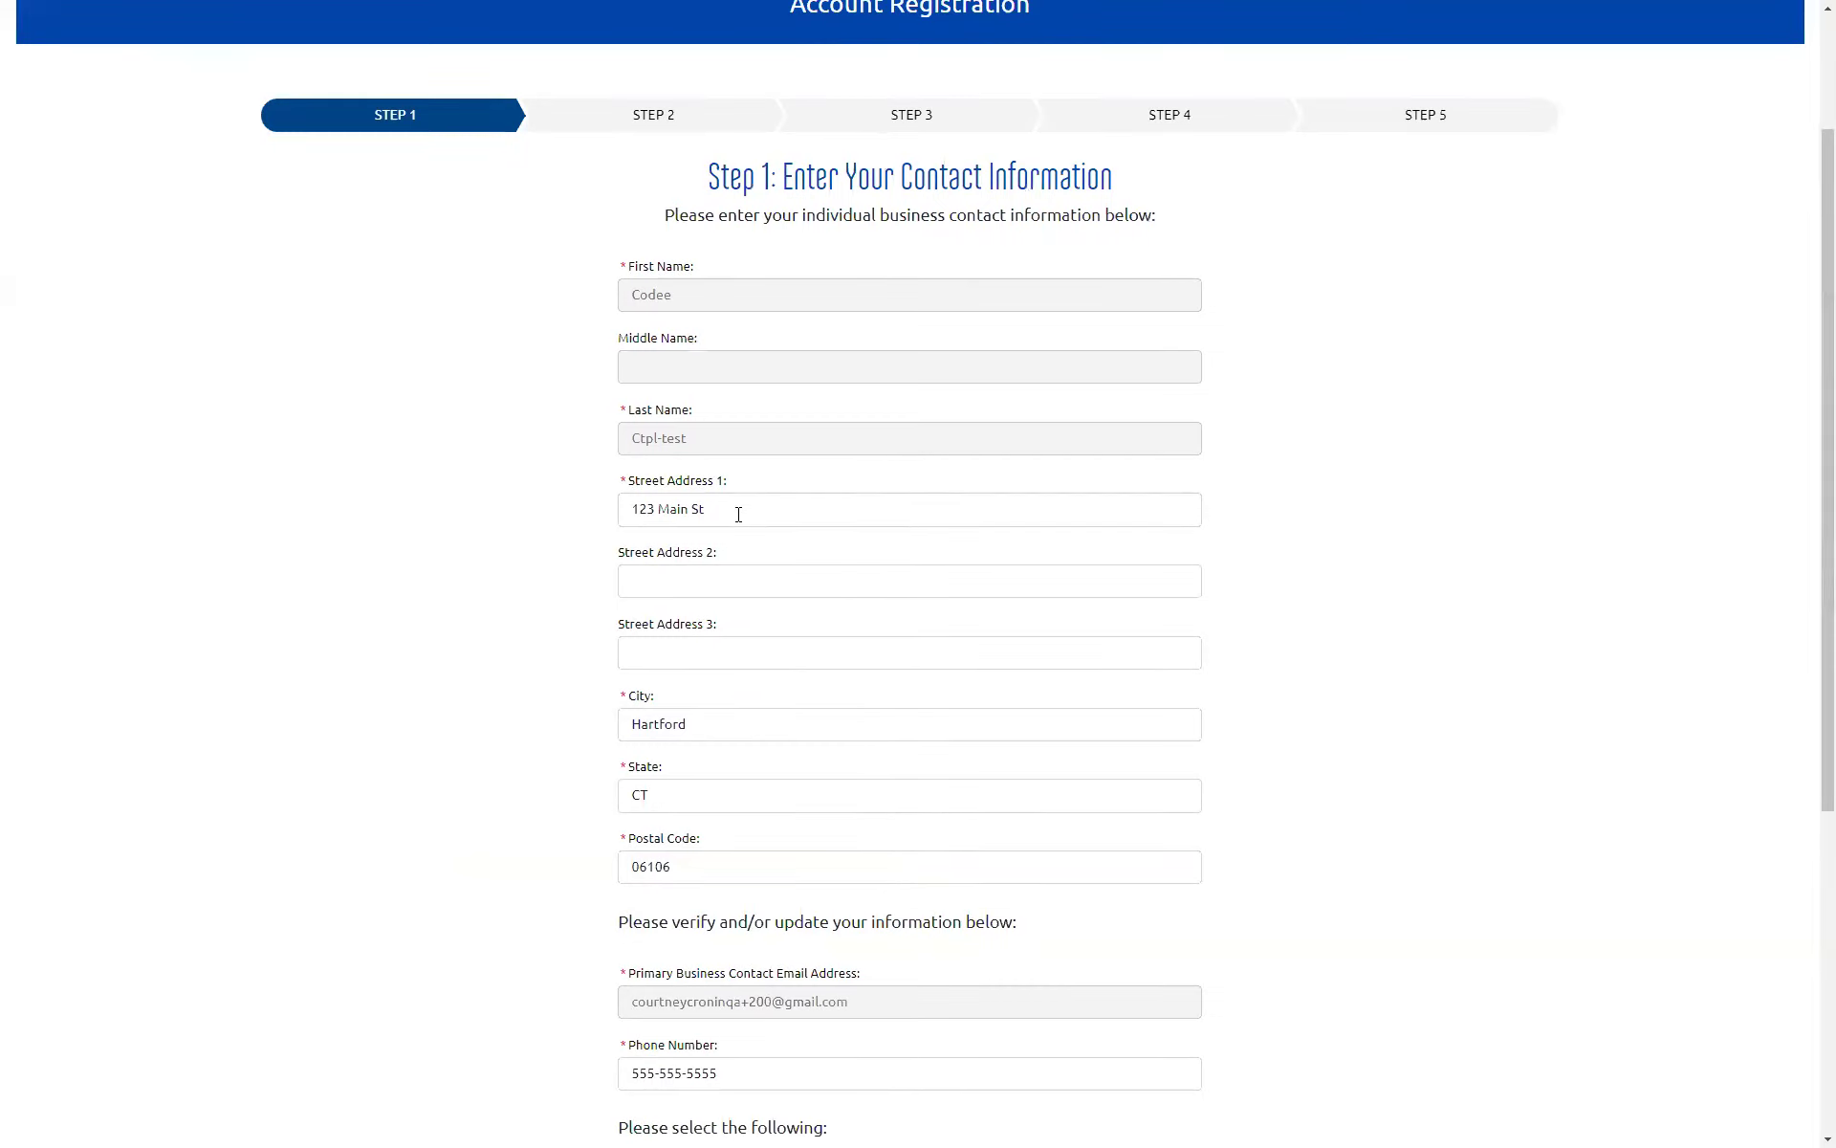
{"action": "left_click_drag", "start_coordinate": [707, 512], "coordinate": [627, 512]}
{"action": "scroll", "coordinate": [754, 766], "scroll_direction": "down", "scroll_amount": 3}
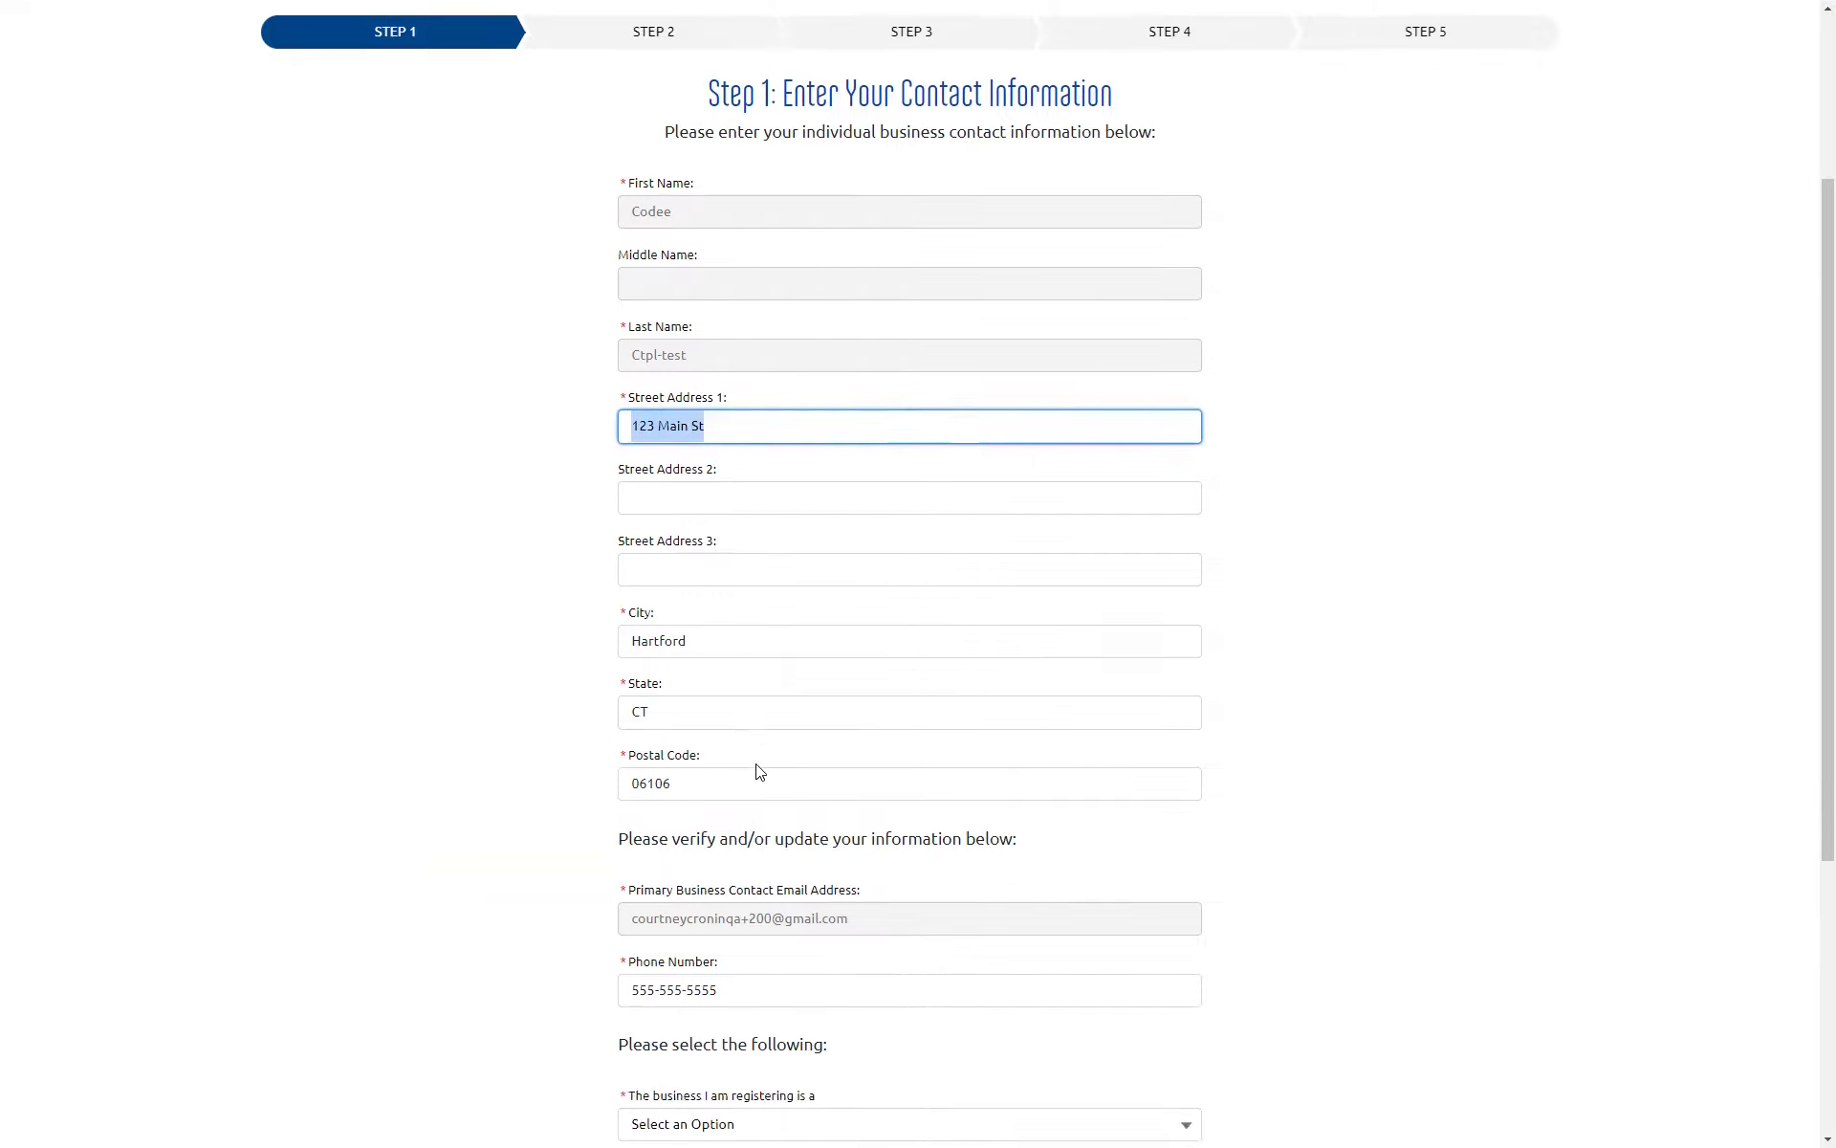
{"action": "left_click_drag", "start_coordinate": [727, 784], "coordinate": [623, 787]}
{"action": "scroll", "coordinate": [444, 833], "scroll_direction": "down", "scroll_amount": 2}
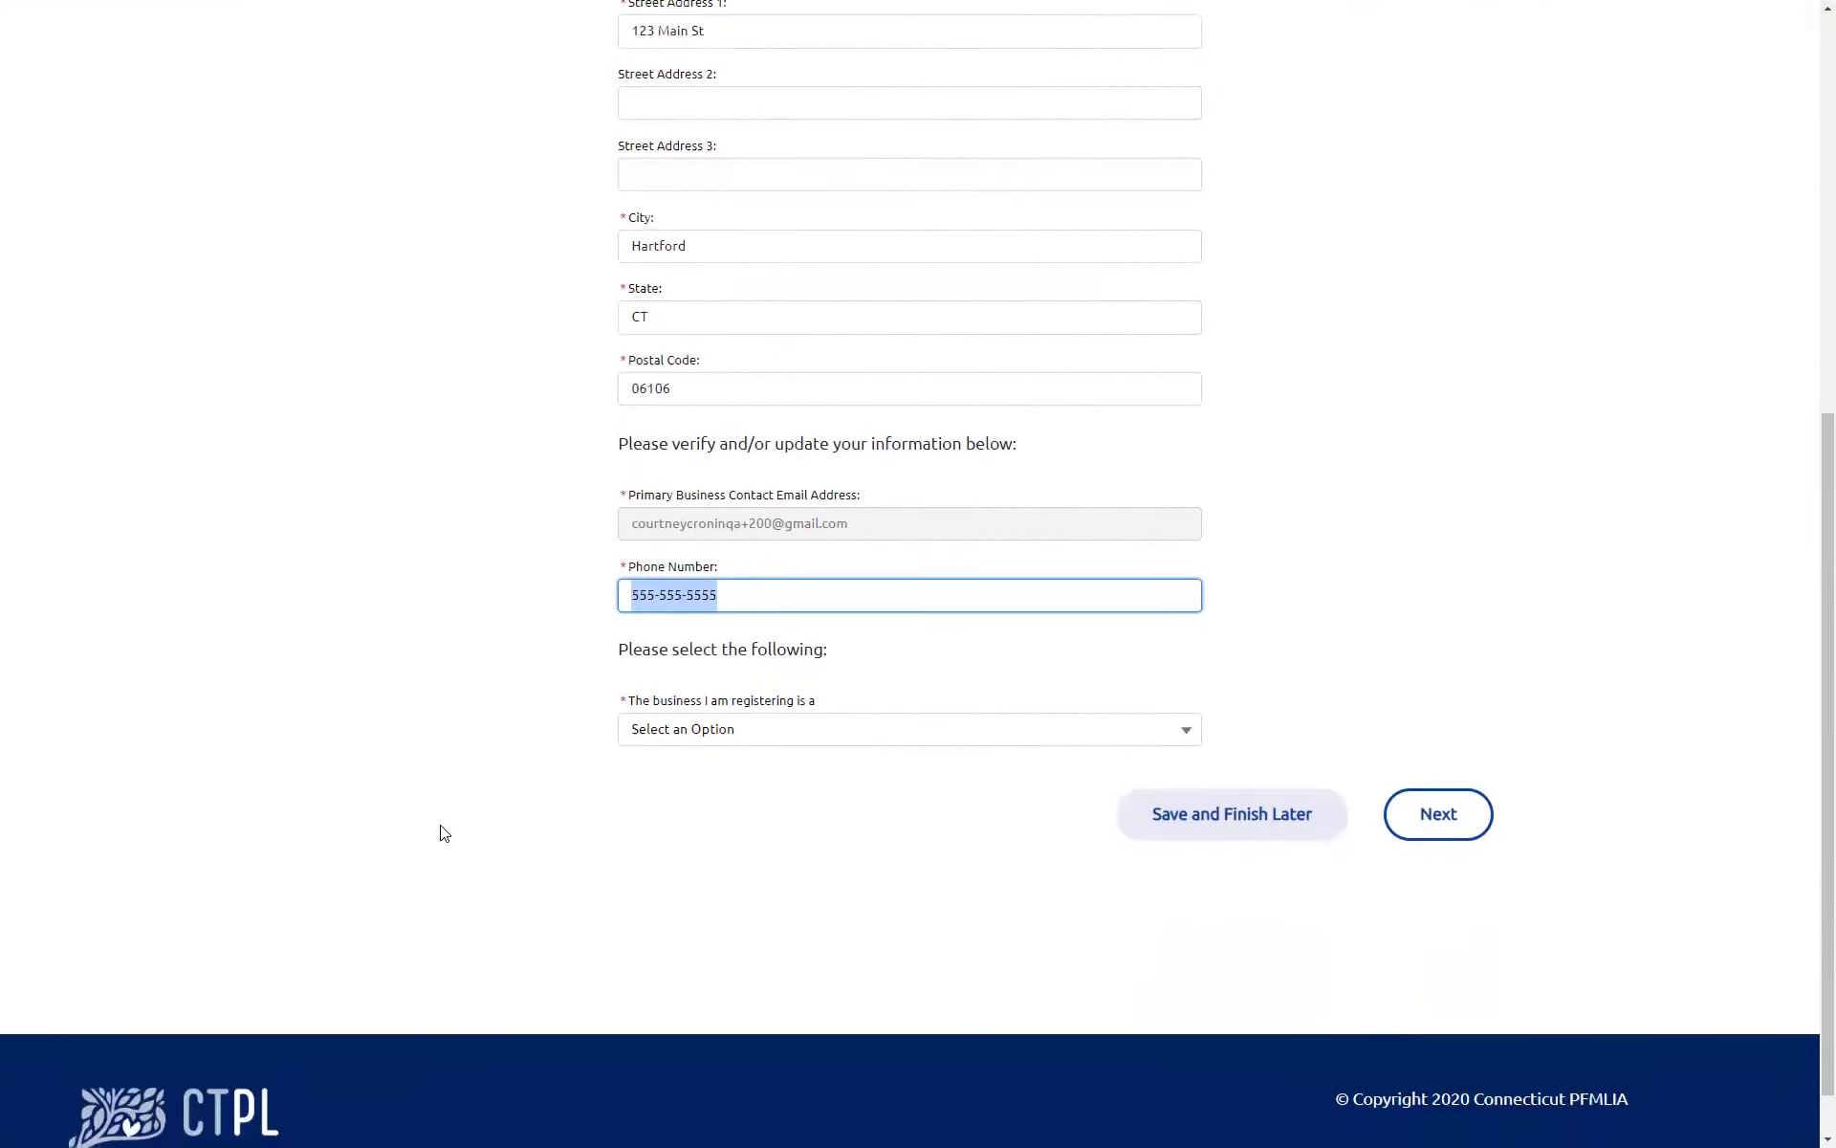
Step: Set the business type to Third-Party Payroll Company and continue to the next step
{"action": "left_click", "coordinate": [784, 741]}
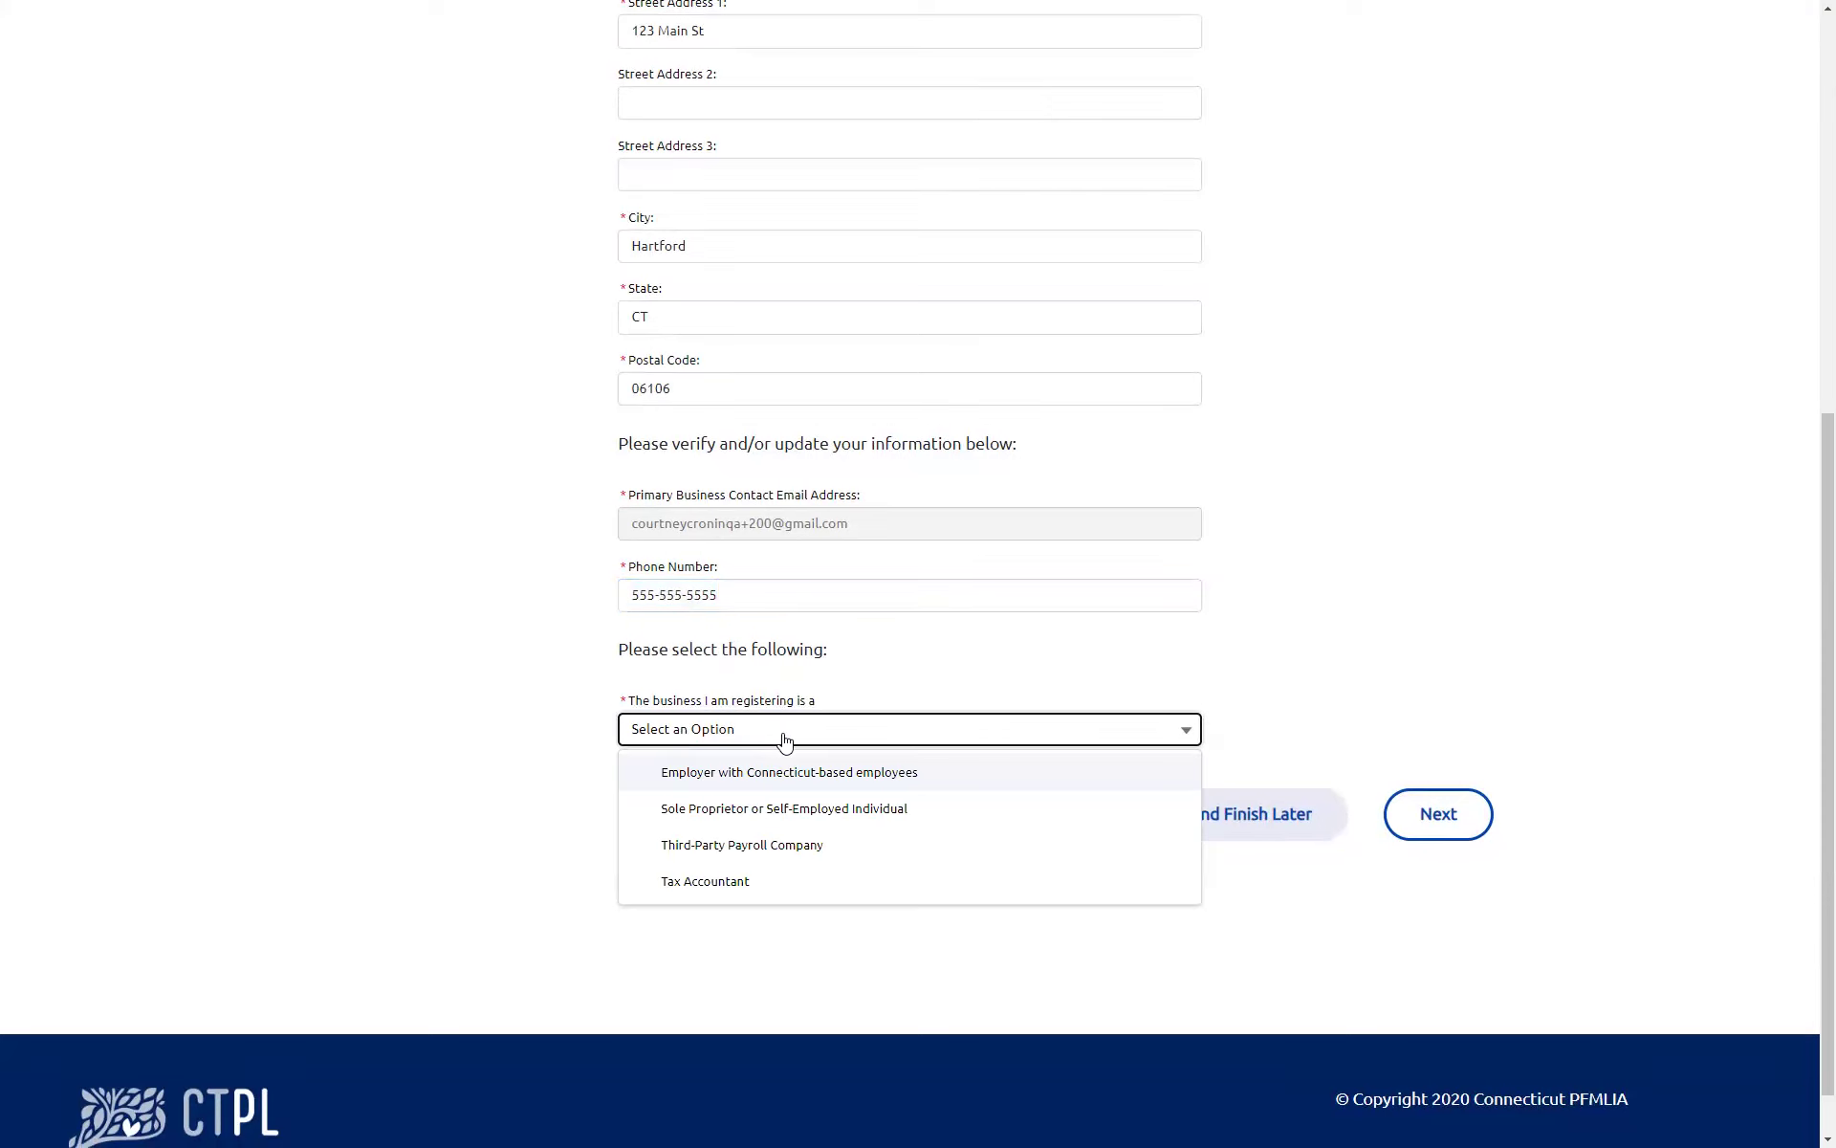
{"action": "left_click", "coordinate": [784, 847]}
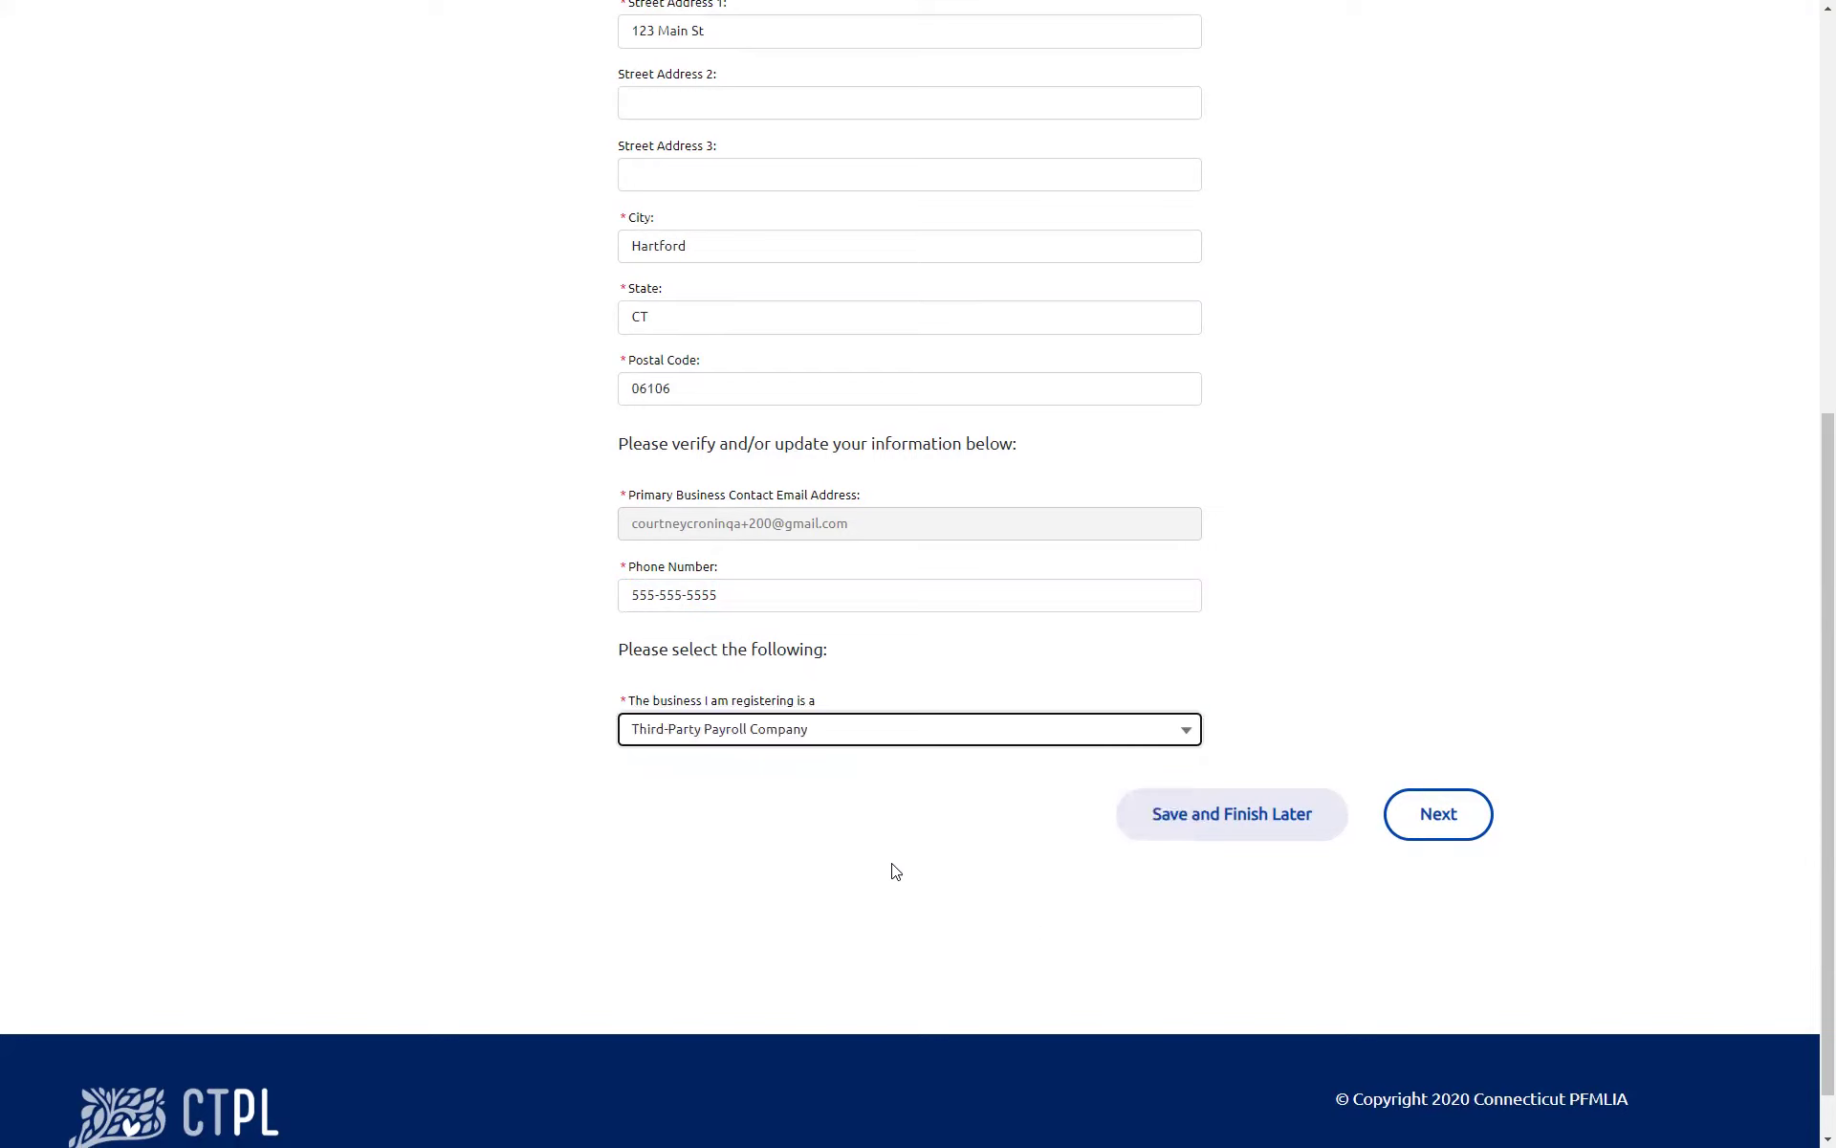
{"action": "left_click", "coordinate": [1466, 834]}
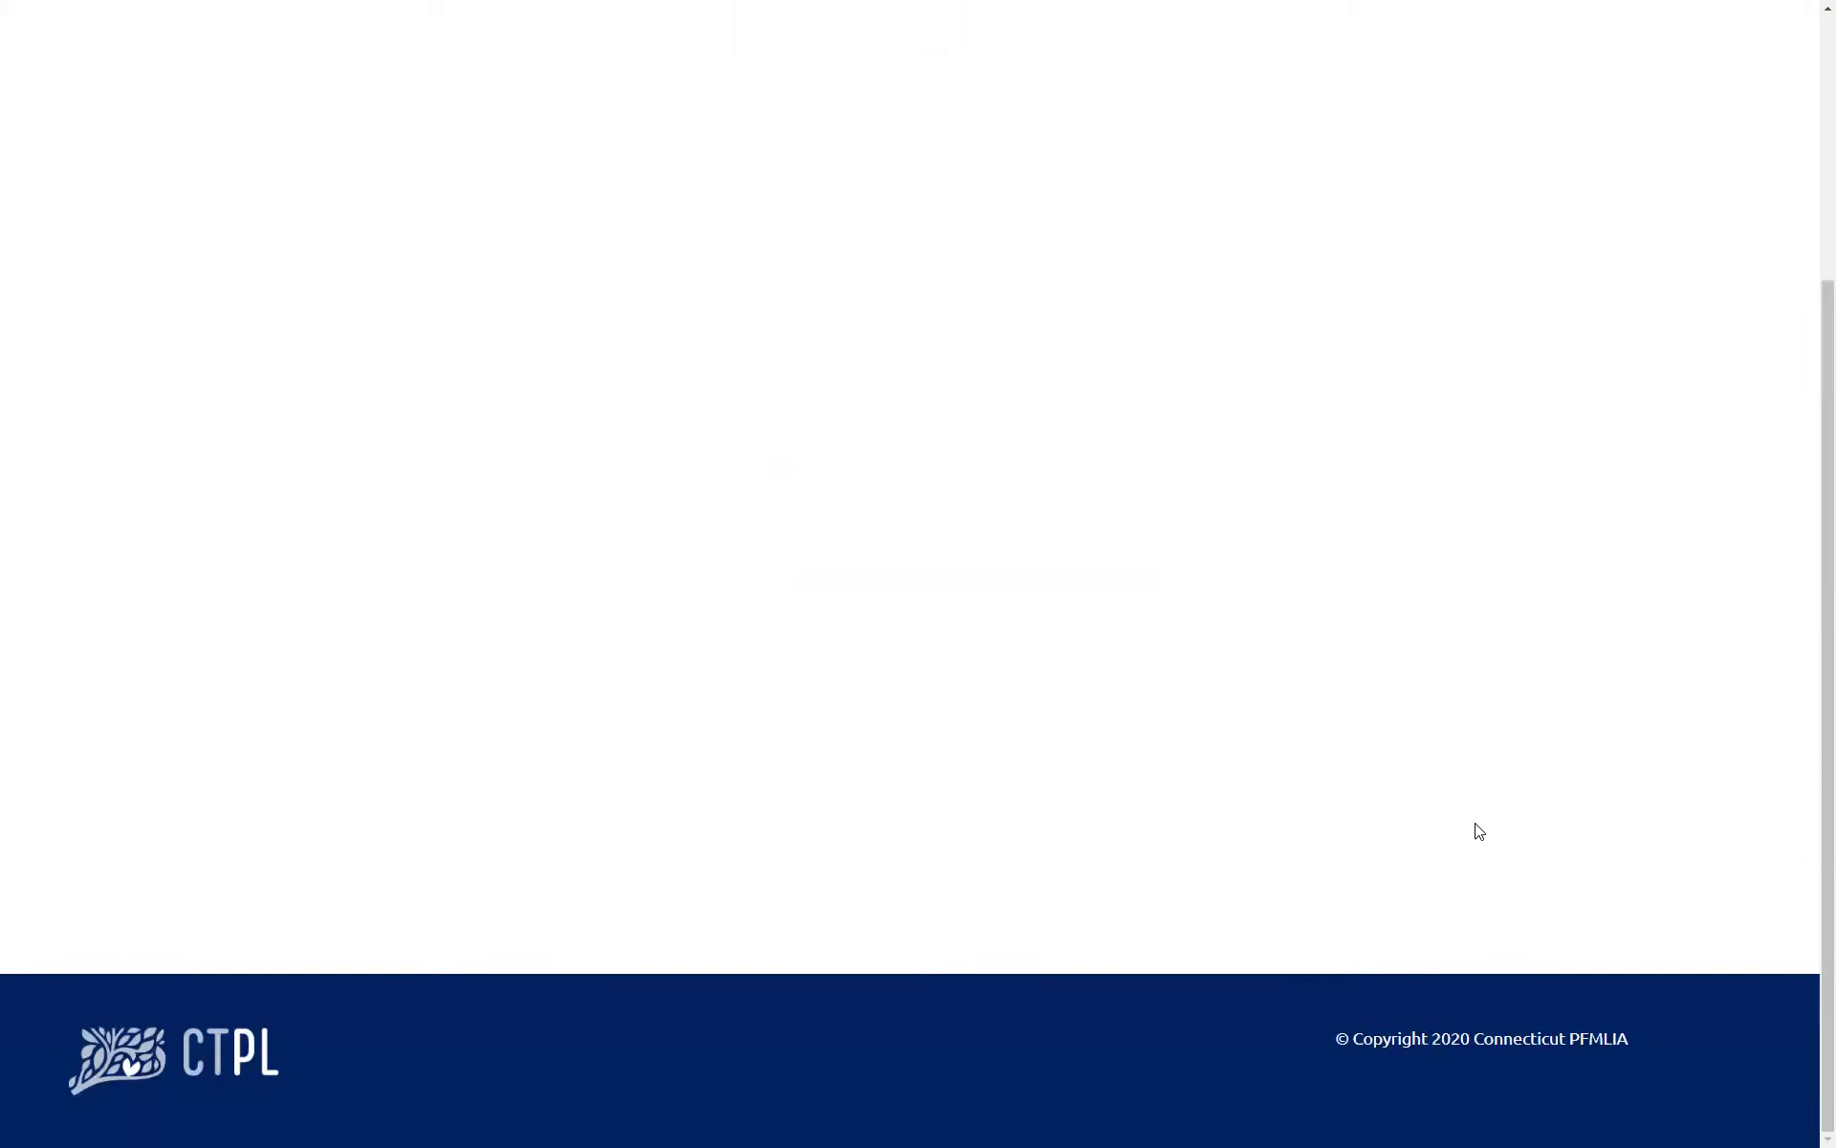
Step: Enter the business's Federal Employer ID Number in the Step 2 FEIN field
{"action": "left_click", "coordinate": [629, 449]}
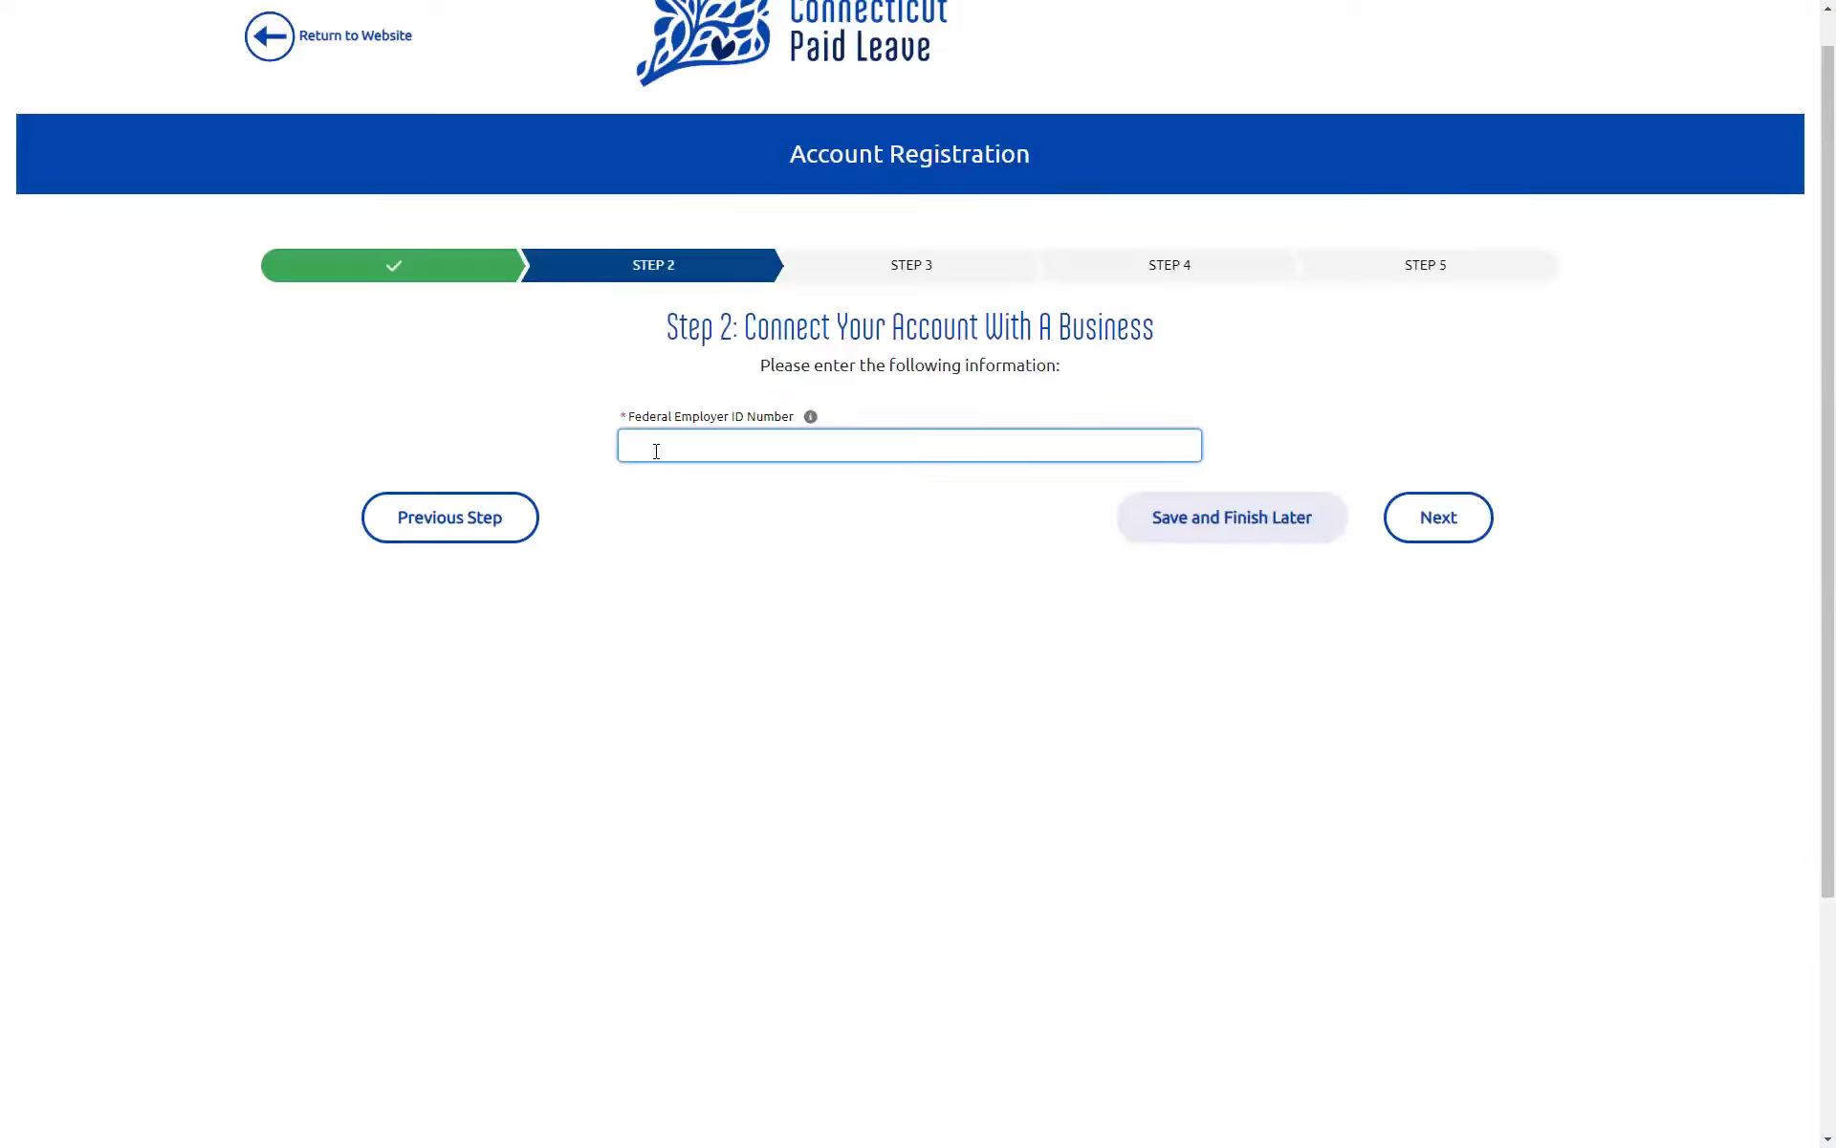
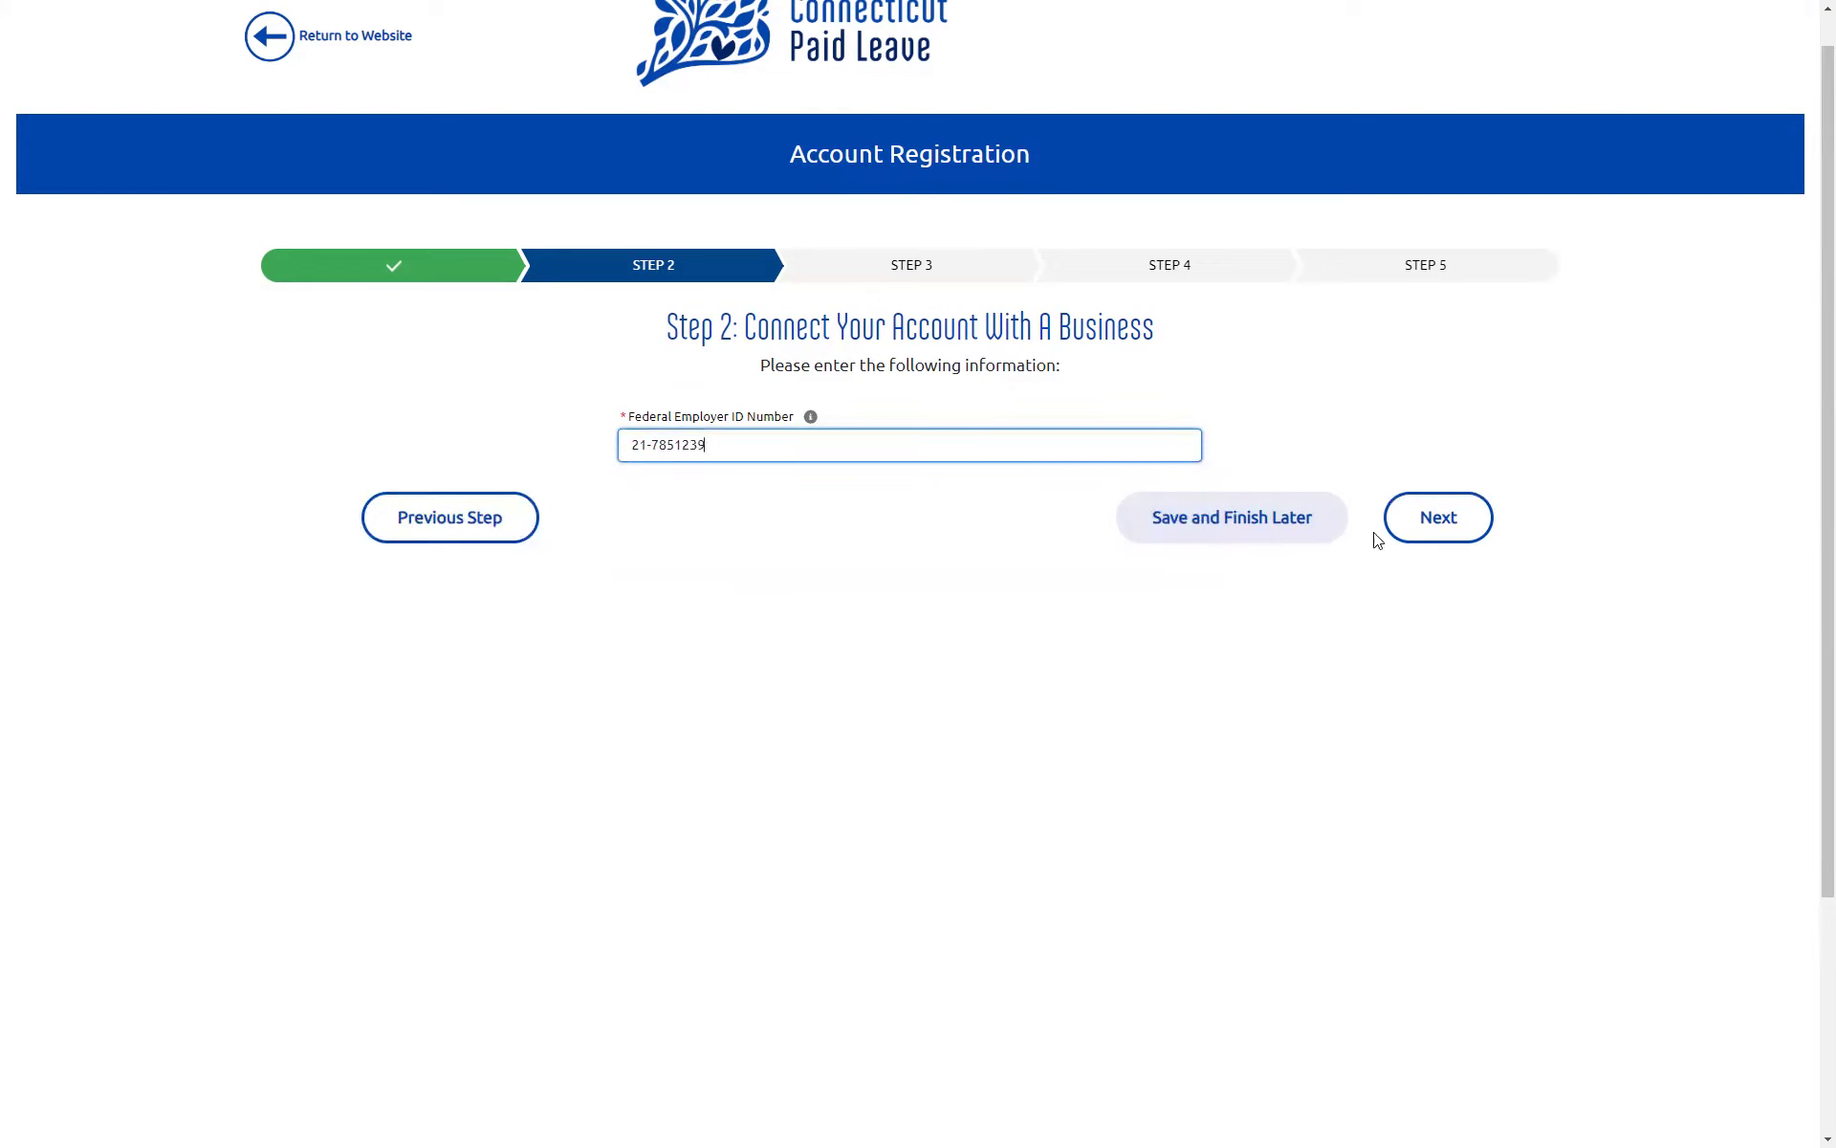
Step: Look up the business by its FEIN and enter the business name, leaving DBA blank
{"action": "left_click", "coordinate": [1435, 525]}
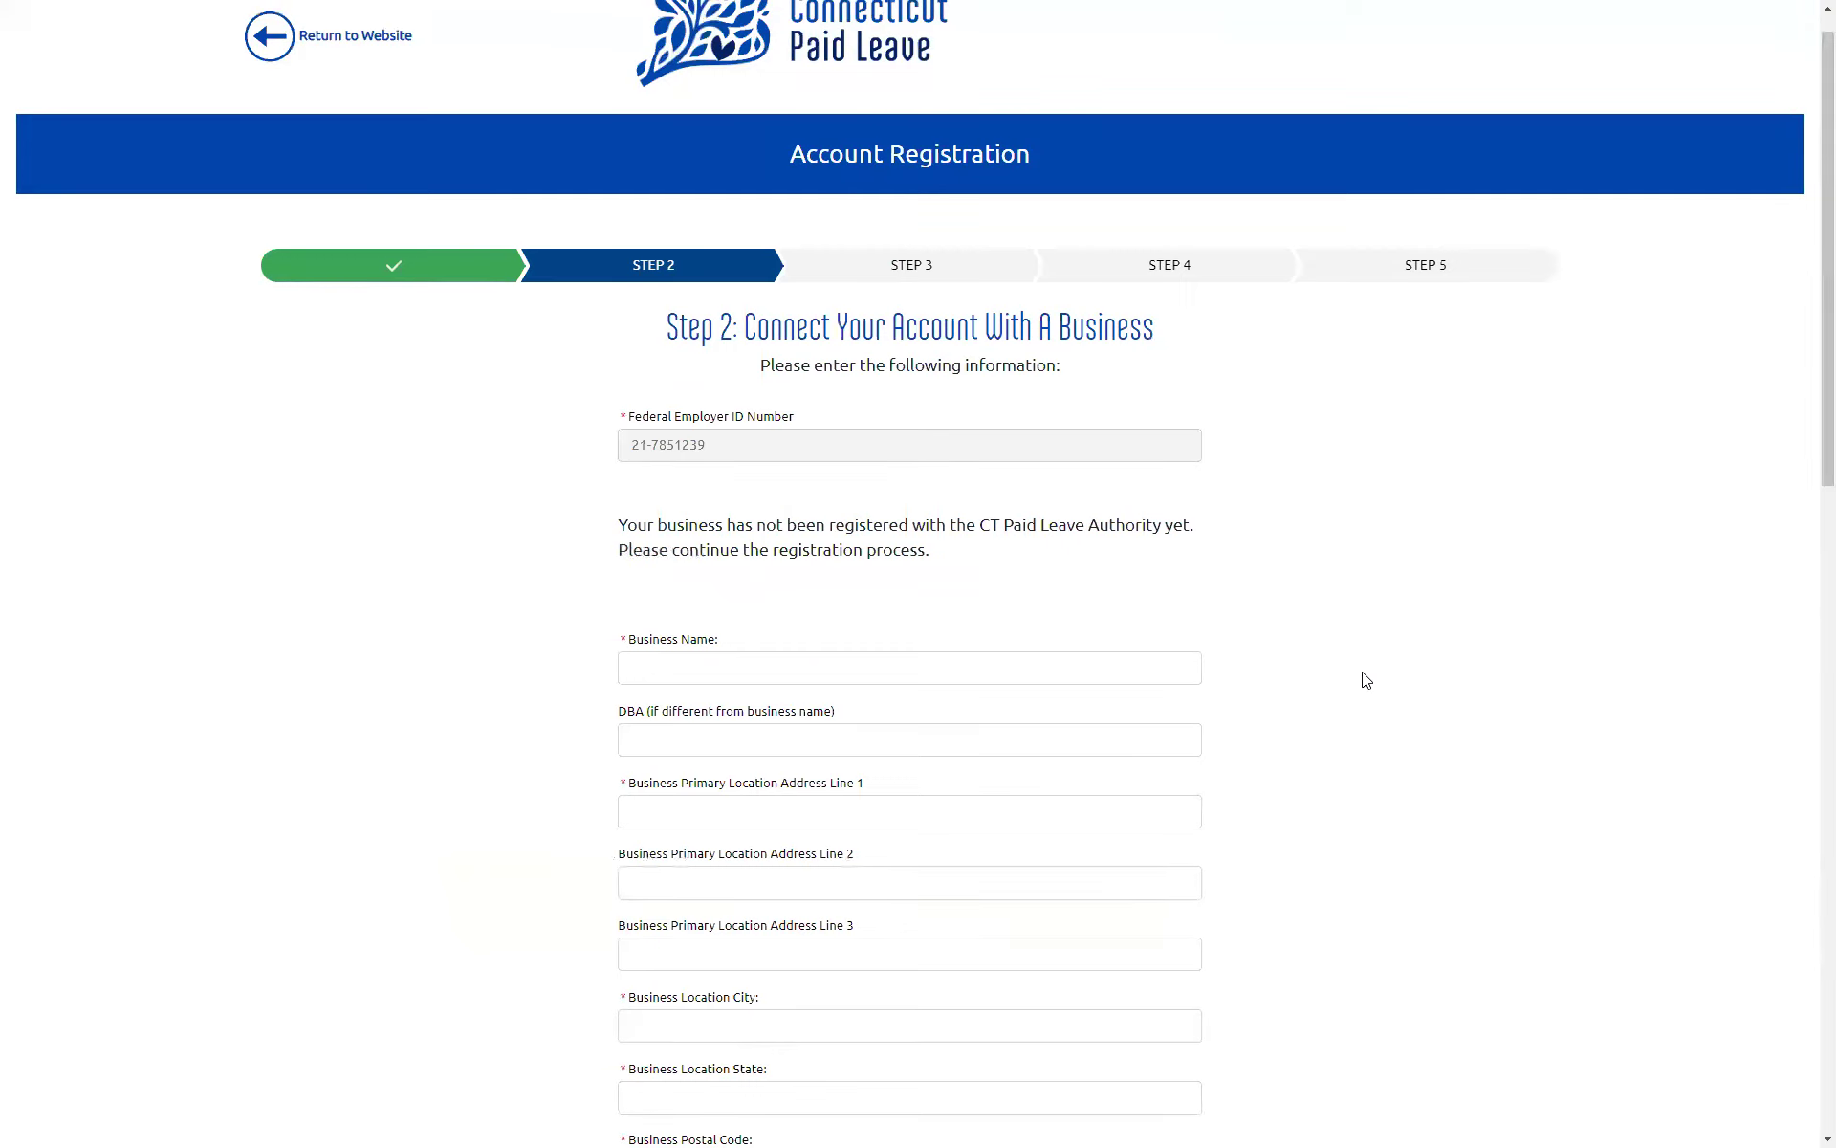
{"action": "scroll", "coordinate": [1334, 681], "scroll_direction": "down", "scroll_amount": 2}
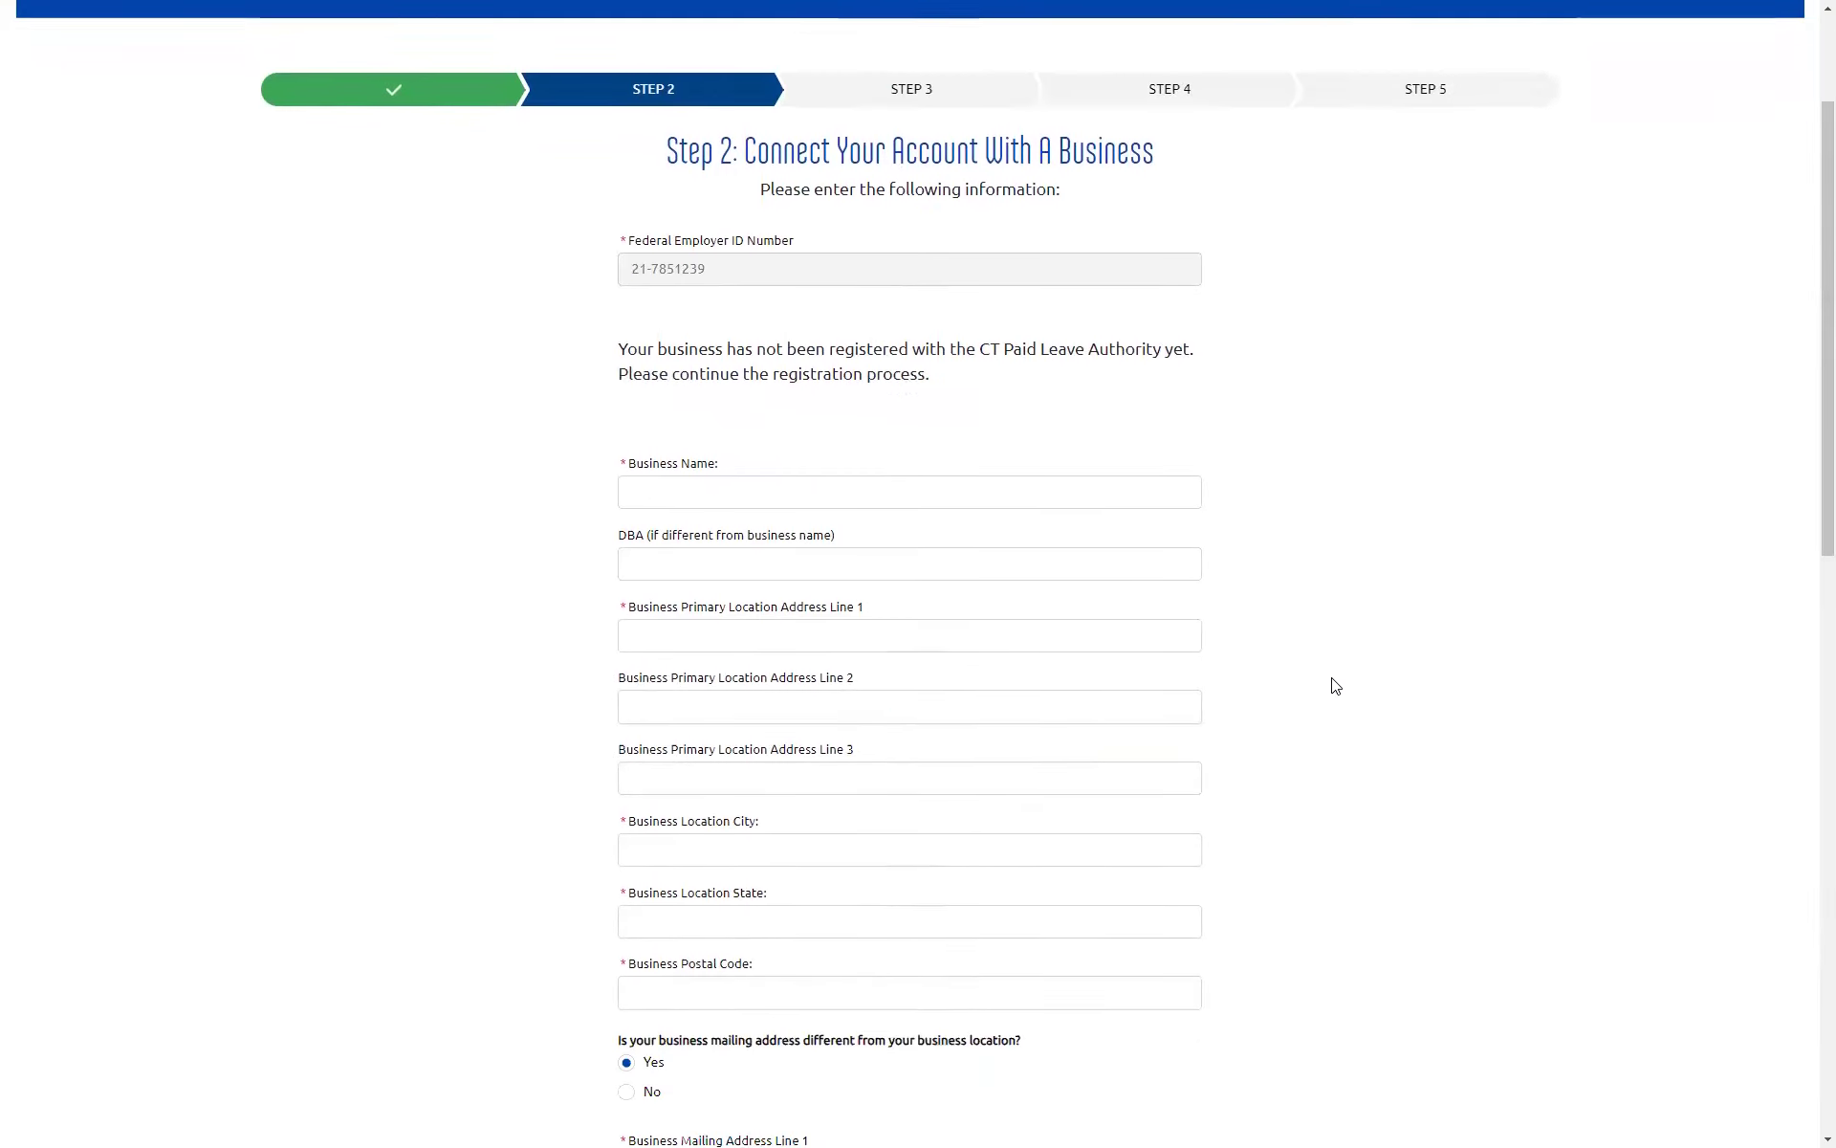
{"action": "left_click", "coordinate": [668, 481]}
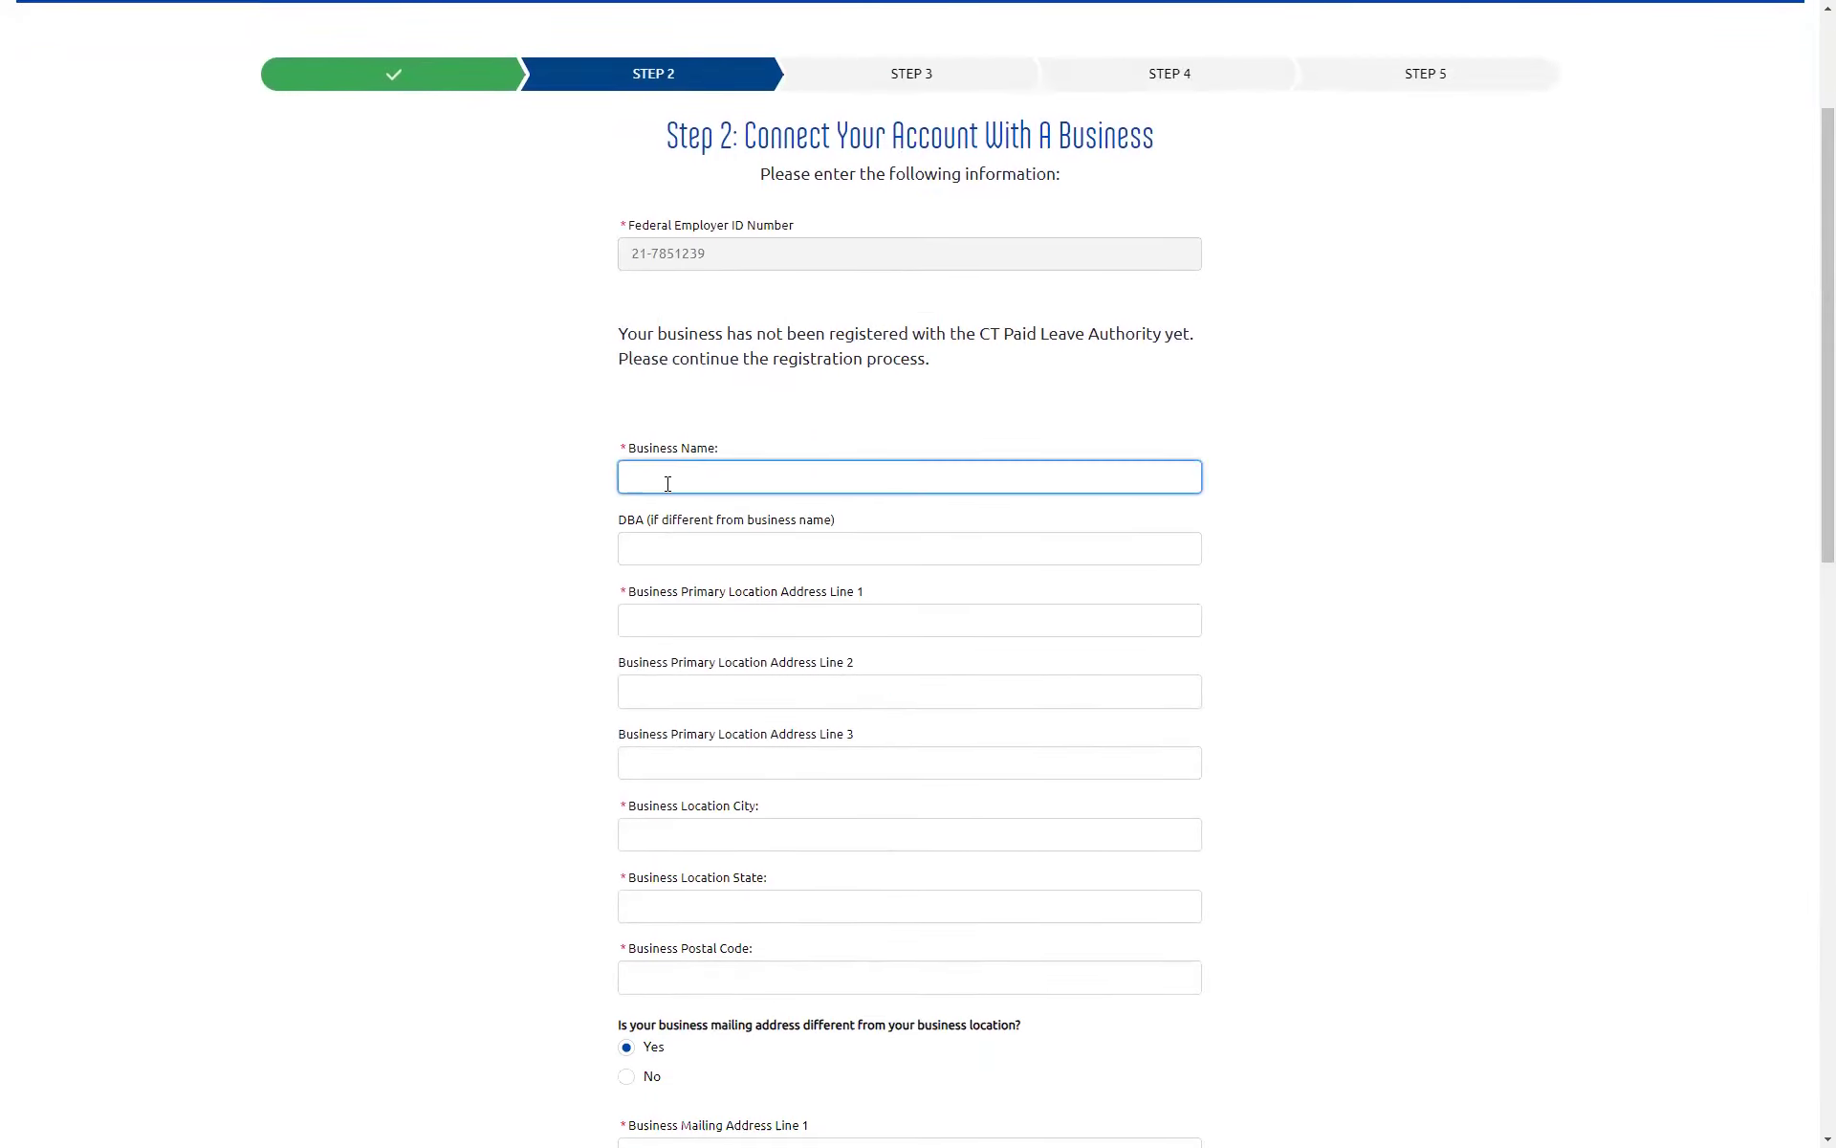
{"action": "type", "text": "Courtney's Payroll"}
{"action": "left_click", "coordinate": [642, 543]}
Step: Fill in the business location's street address, city, state CT and postal code
{"action": "left_click", "coordinate": [654, 622]}
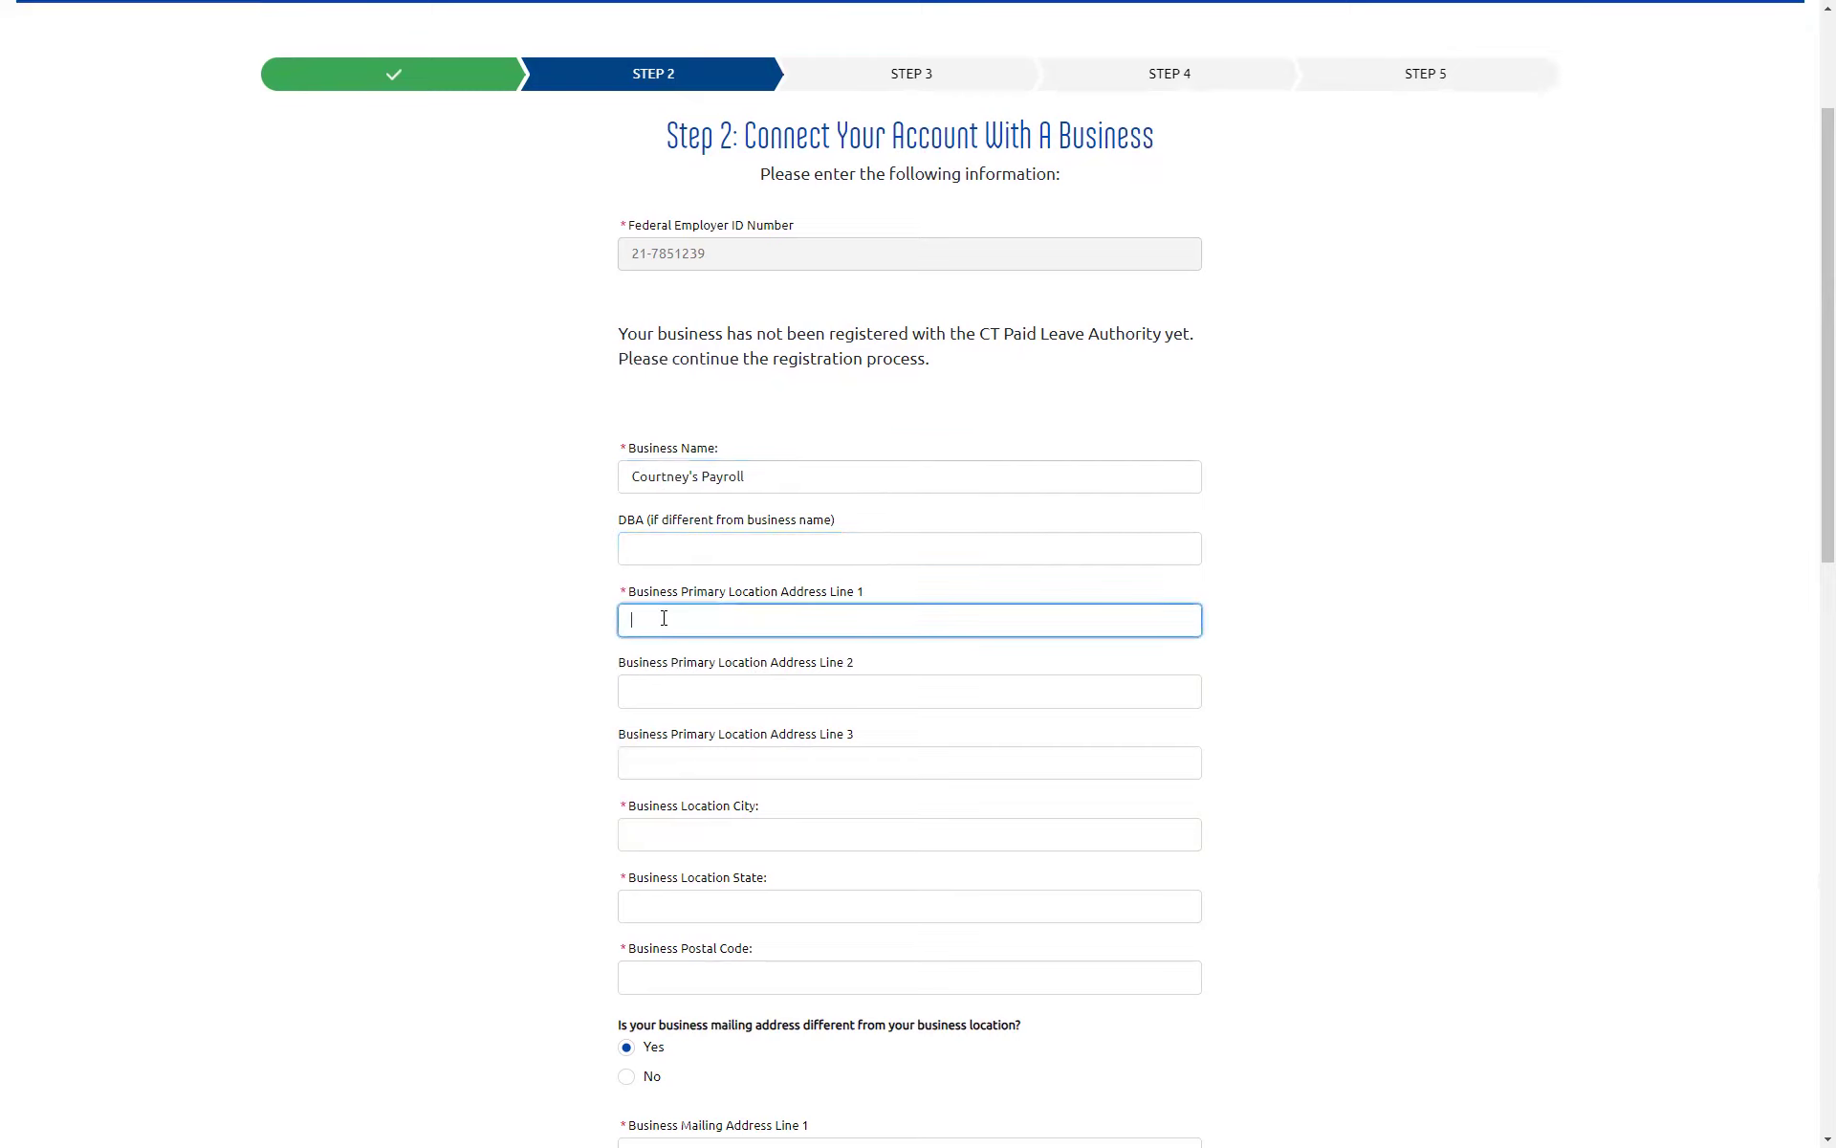
{"action": "type", "text": "123 Main St"}
{"action": "key", "text": "Tab"}
{"action": "key", "text": "Tab"}
{"action": "key", "text": "Tab"}
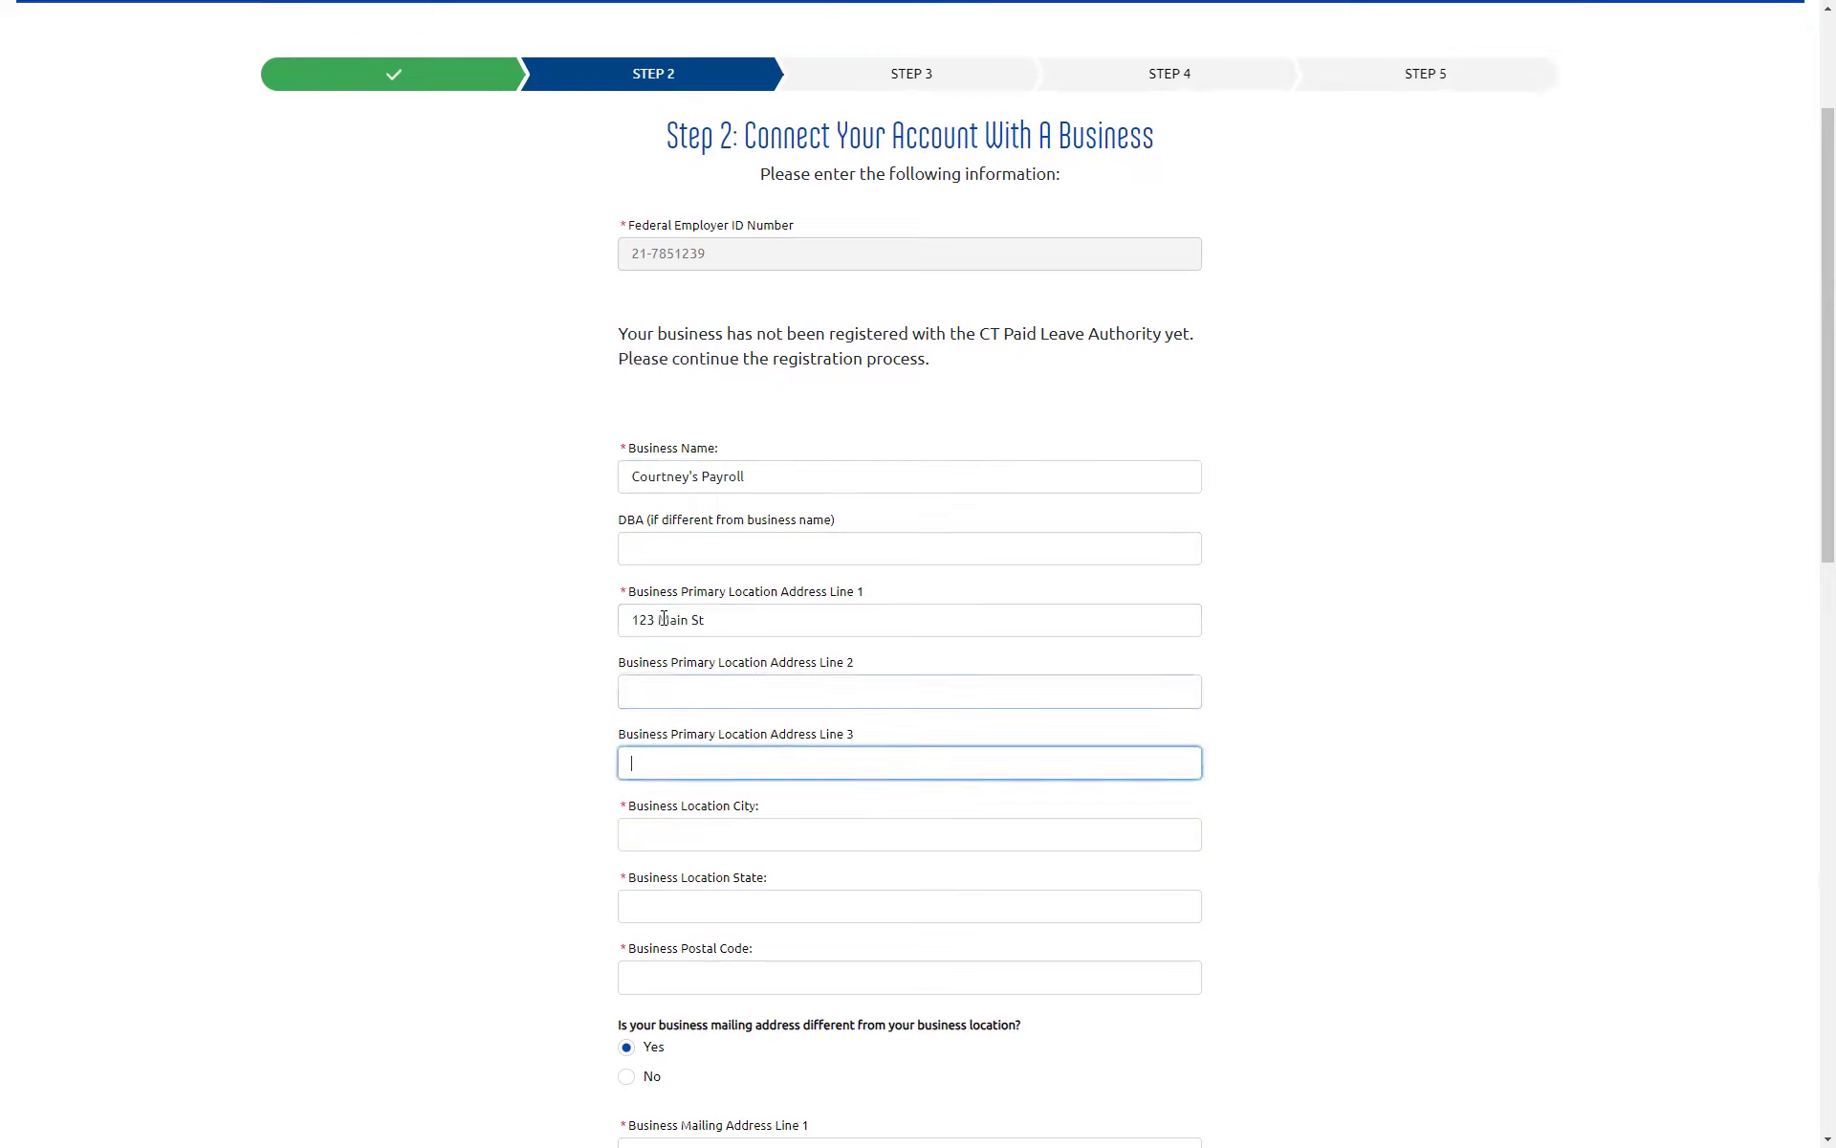
{"action": "type", "text": "Hartford"}
{"action": "key", "text": "Tab"}
{"action": "type", "text": "CT"}
{"action": "key", "text": "Tab"}
{"action": "type", "text": "0"}
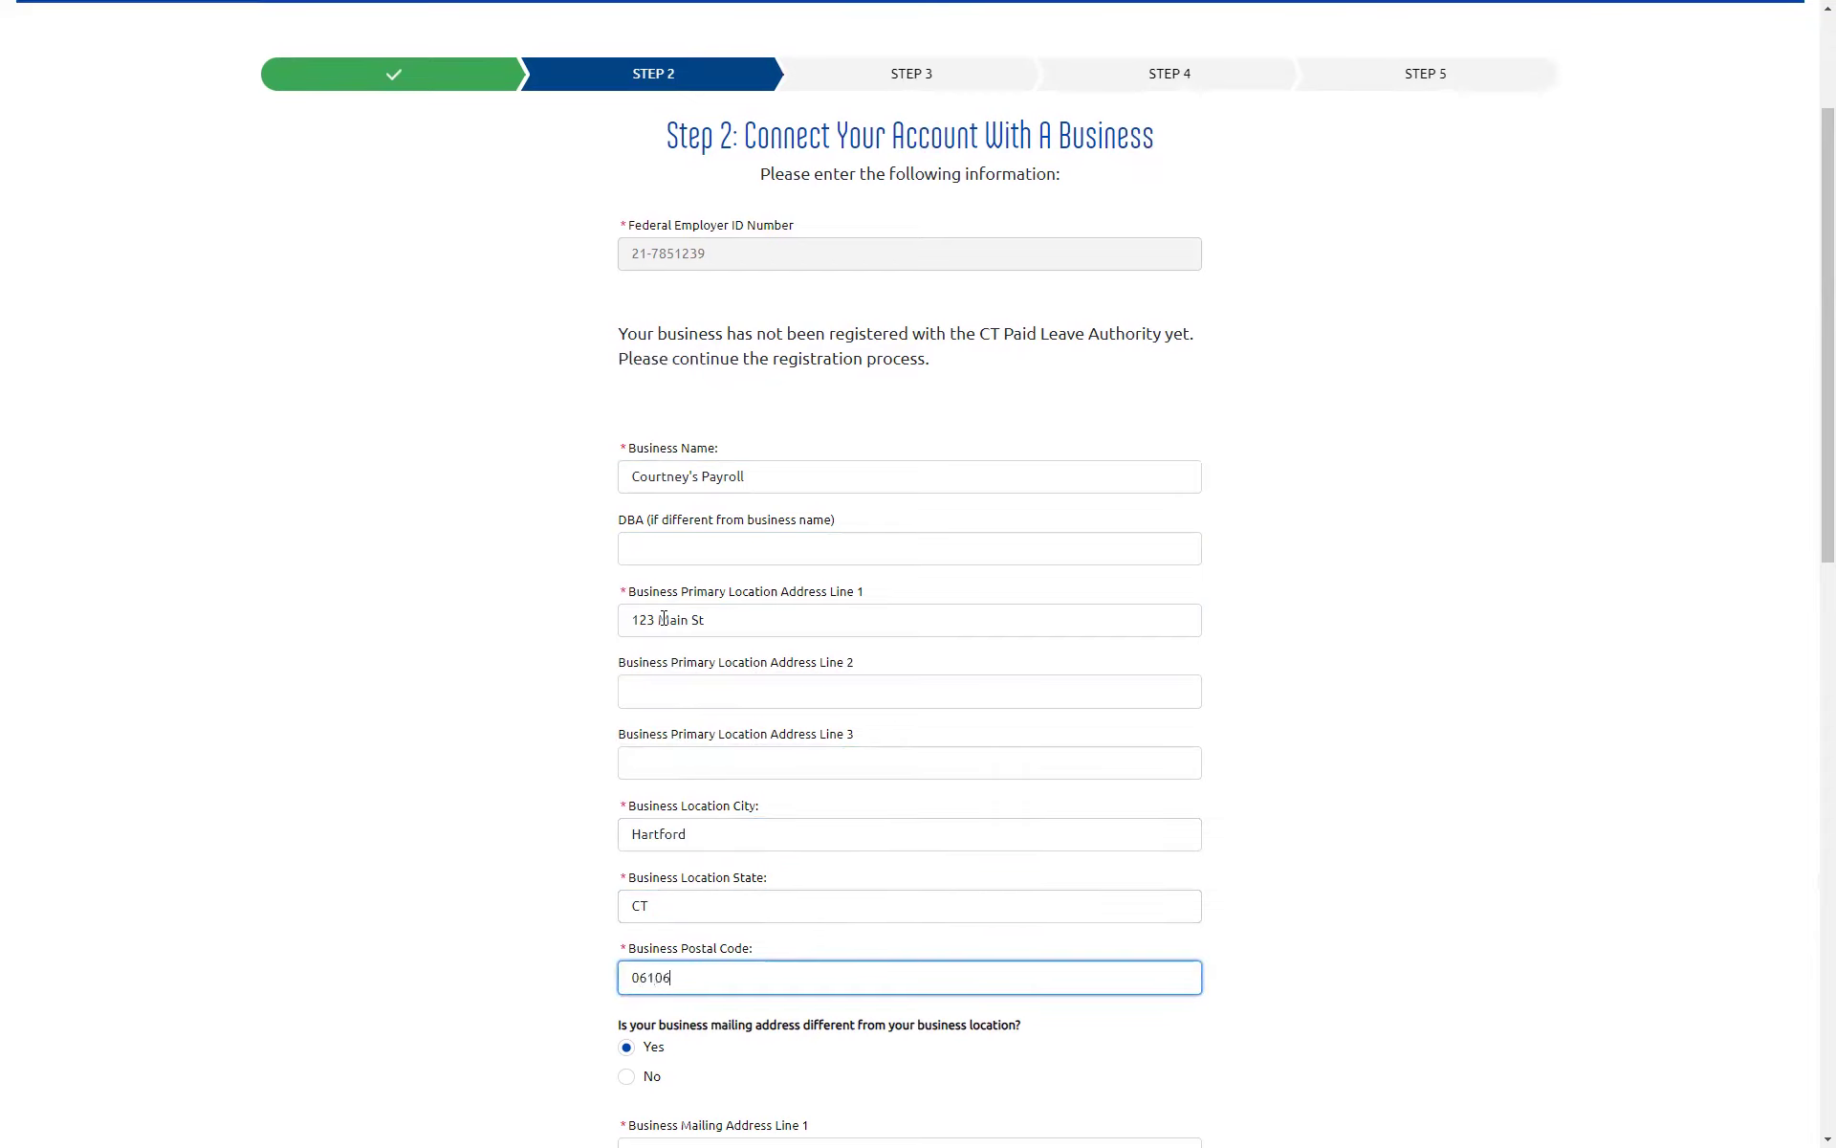
Step: Mark the mailing address as matching the location, review the State Tax ID, and submit the details
{"action": "scroll", "coordinate": [676, 617], "scroll_direction": "down", "scroll_amount": 5}
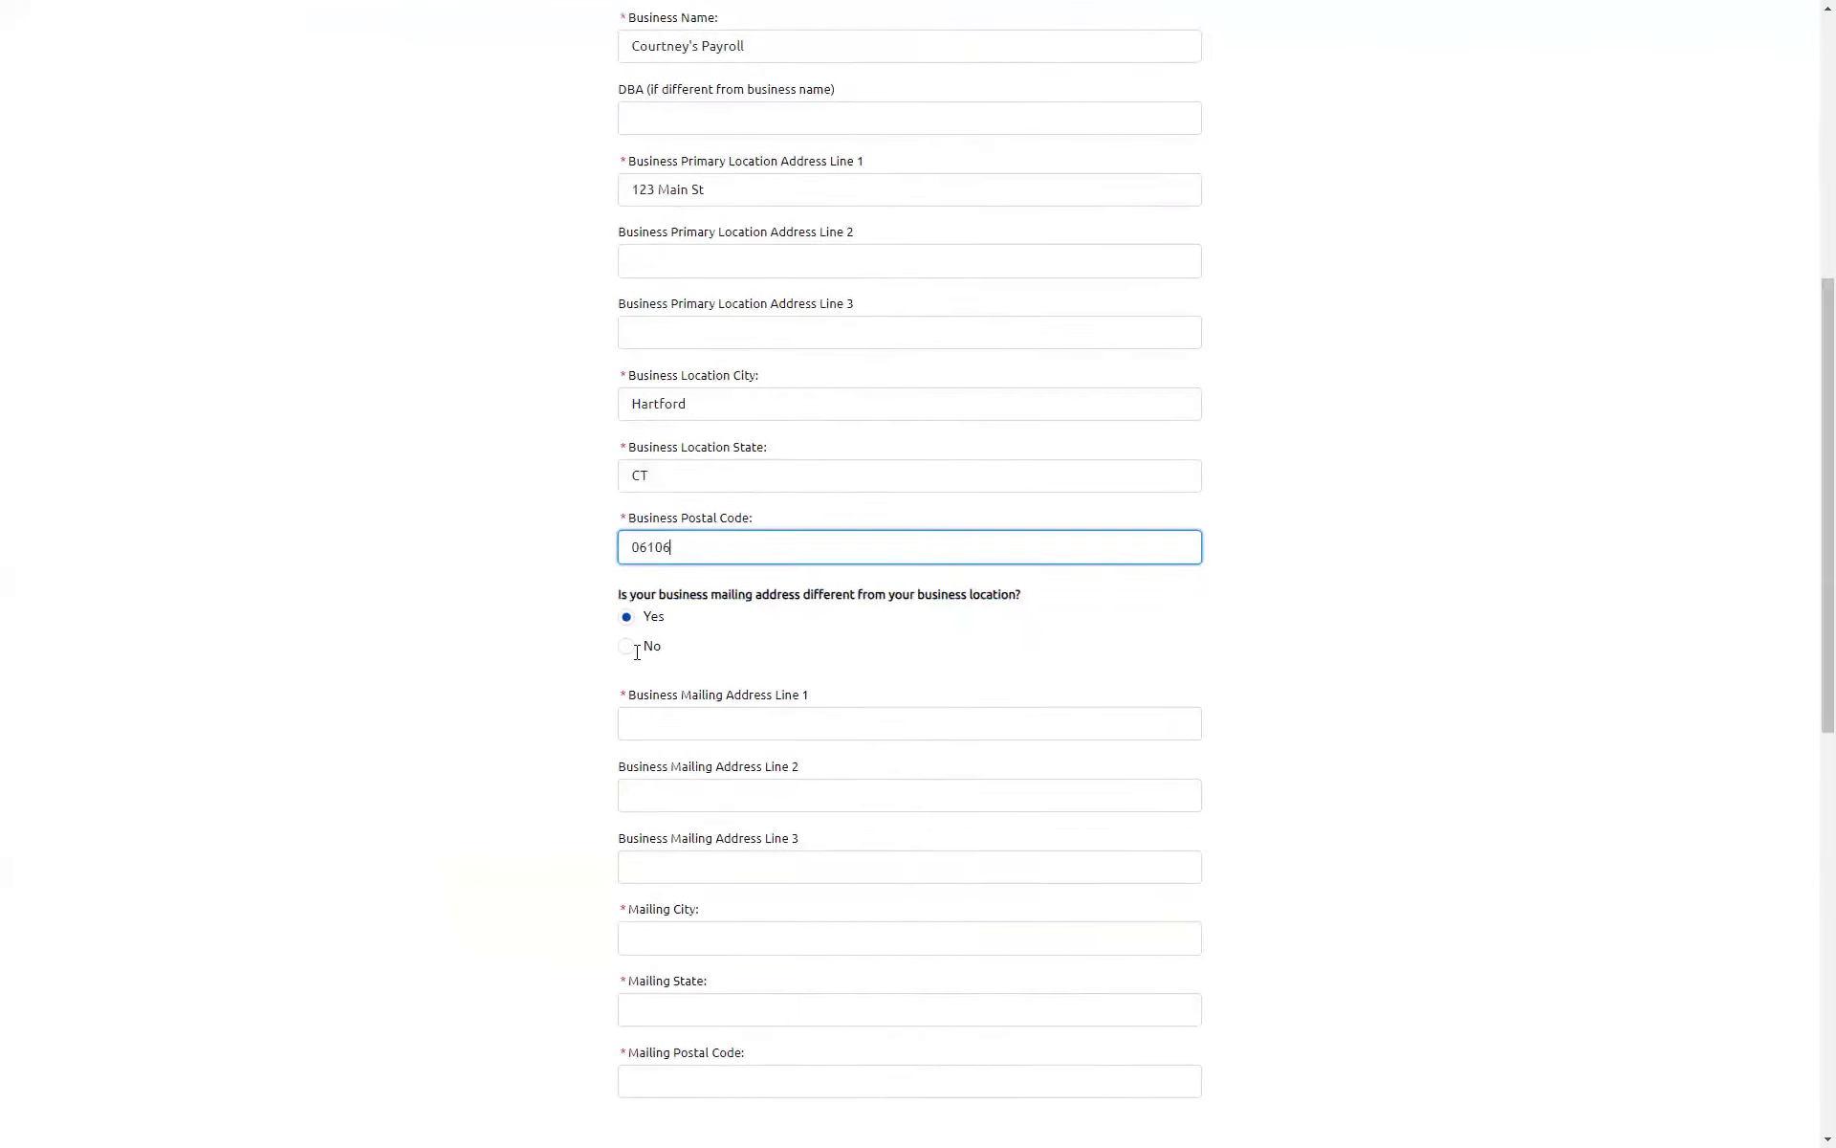
{"action": "scroll", "coordinate": [746, 766], "scroll_direction": "down", "scroll_amount": 1}
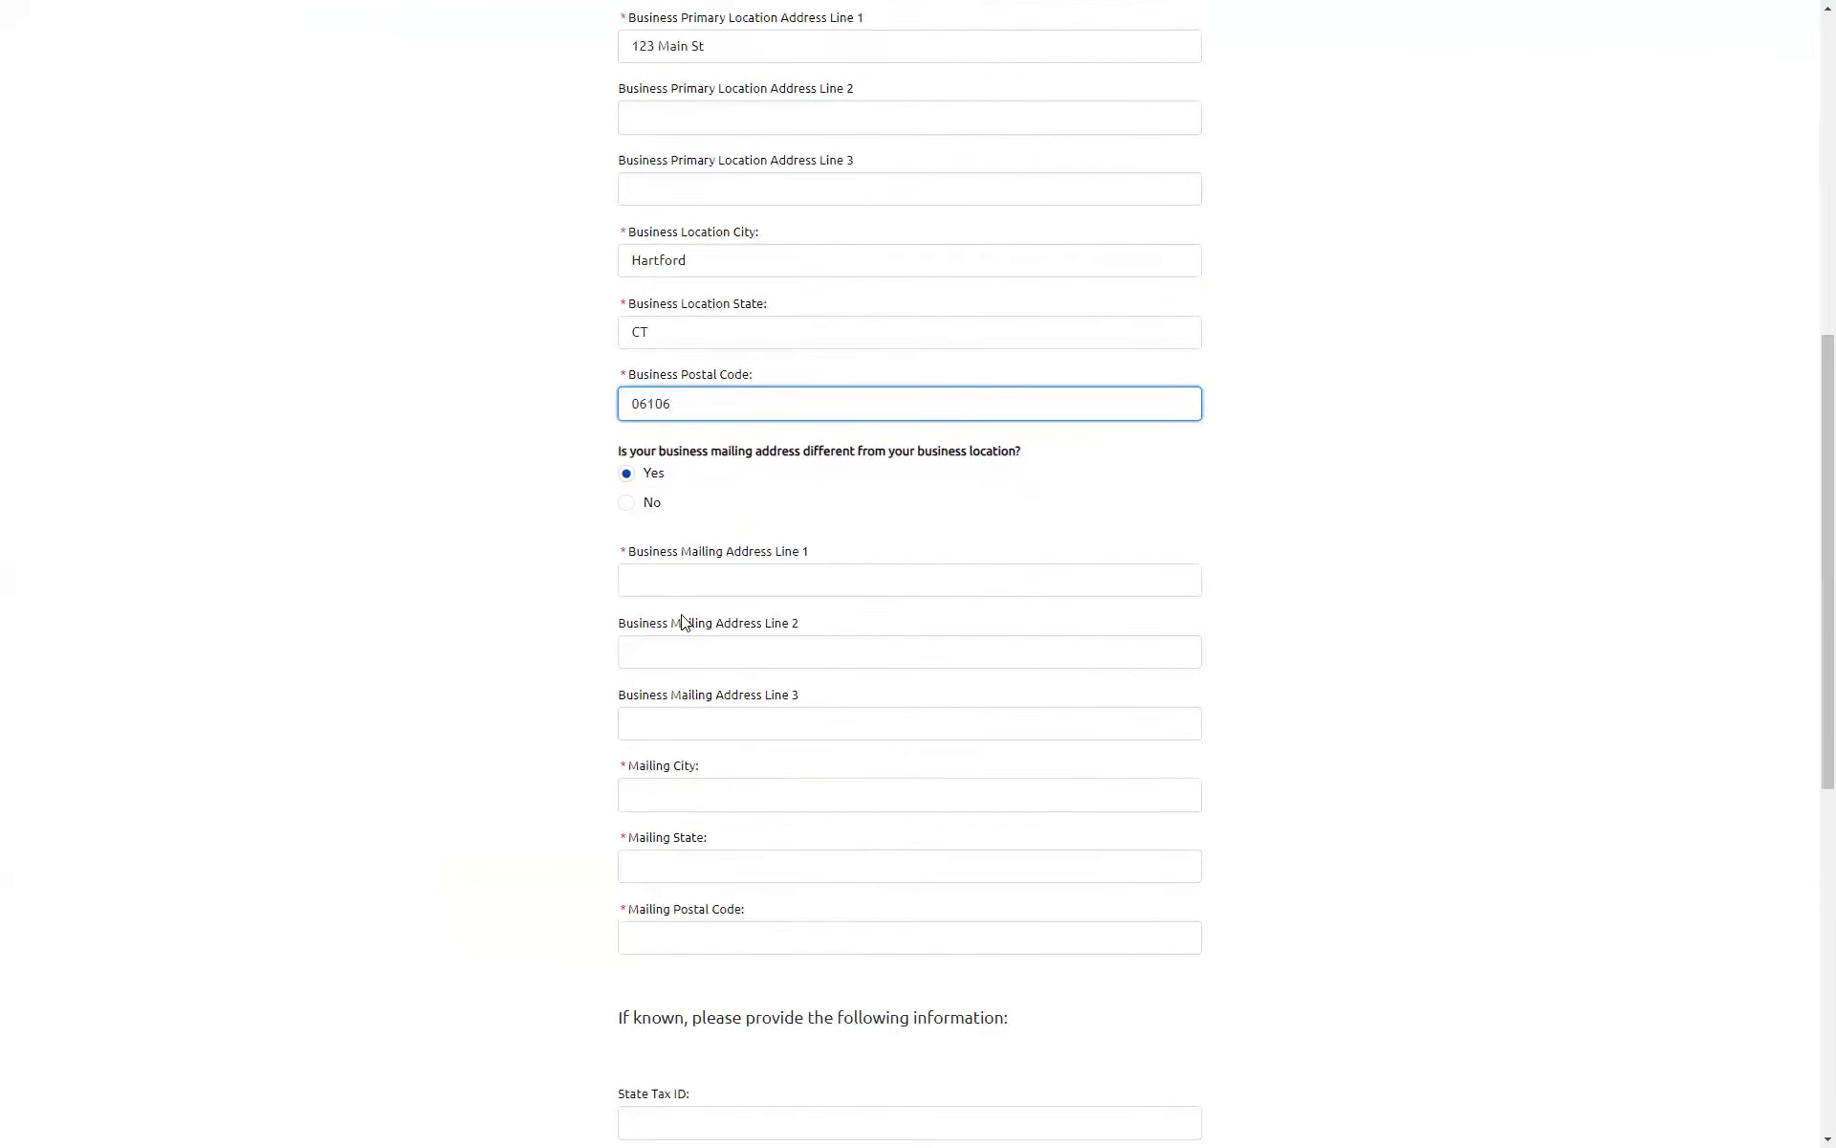
{"action": "left_click", "coordinate": [633, 505]}
{"action": "scroll", "coordinate": [394, 647], "scroll_direction": "down", "scroll_amount": 2}
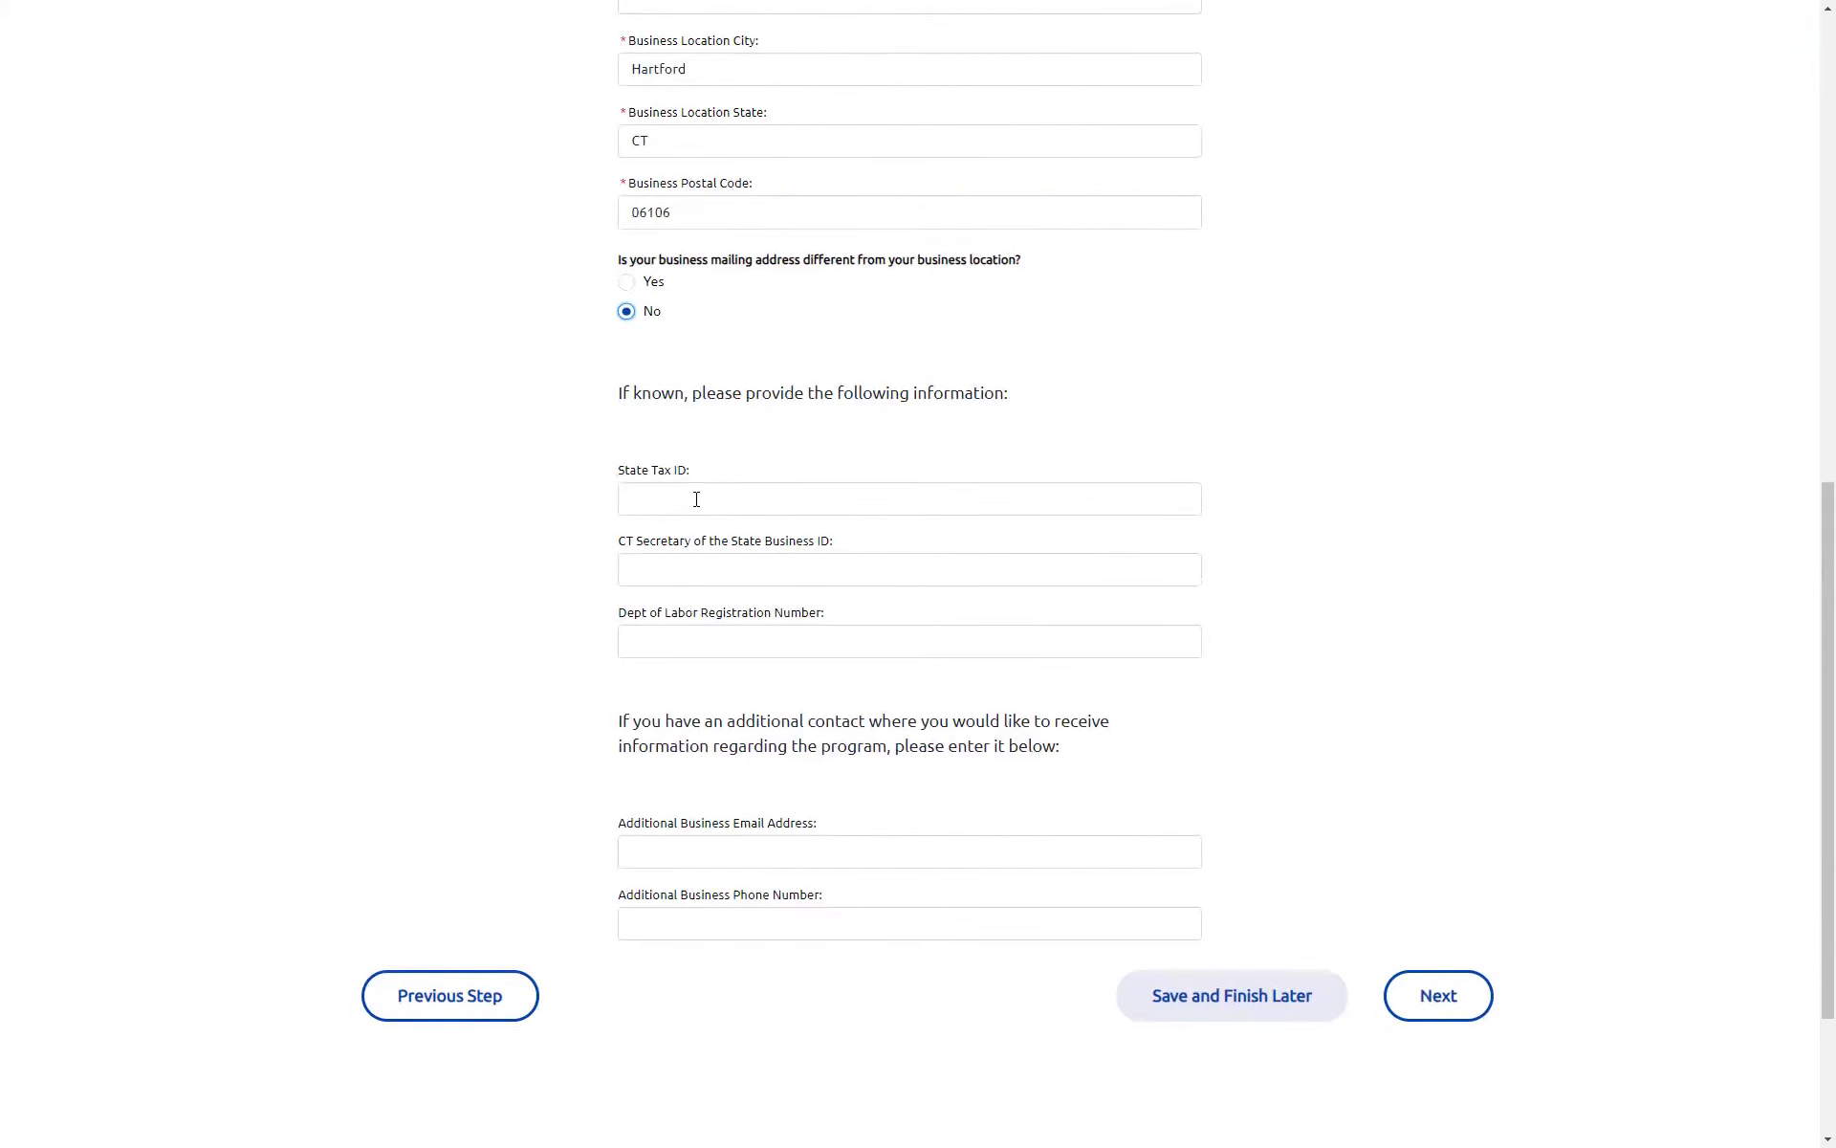
{"action": "left_click", "coordinate": [723, 499]}
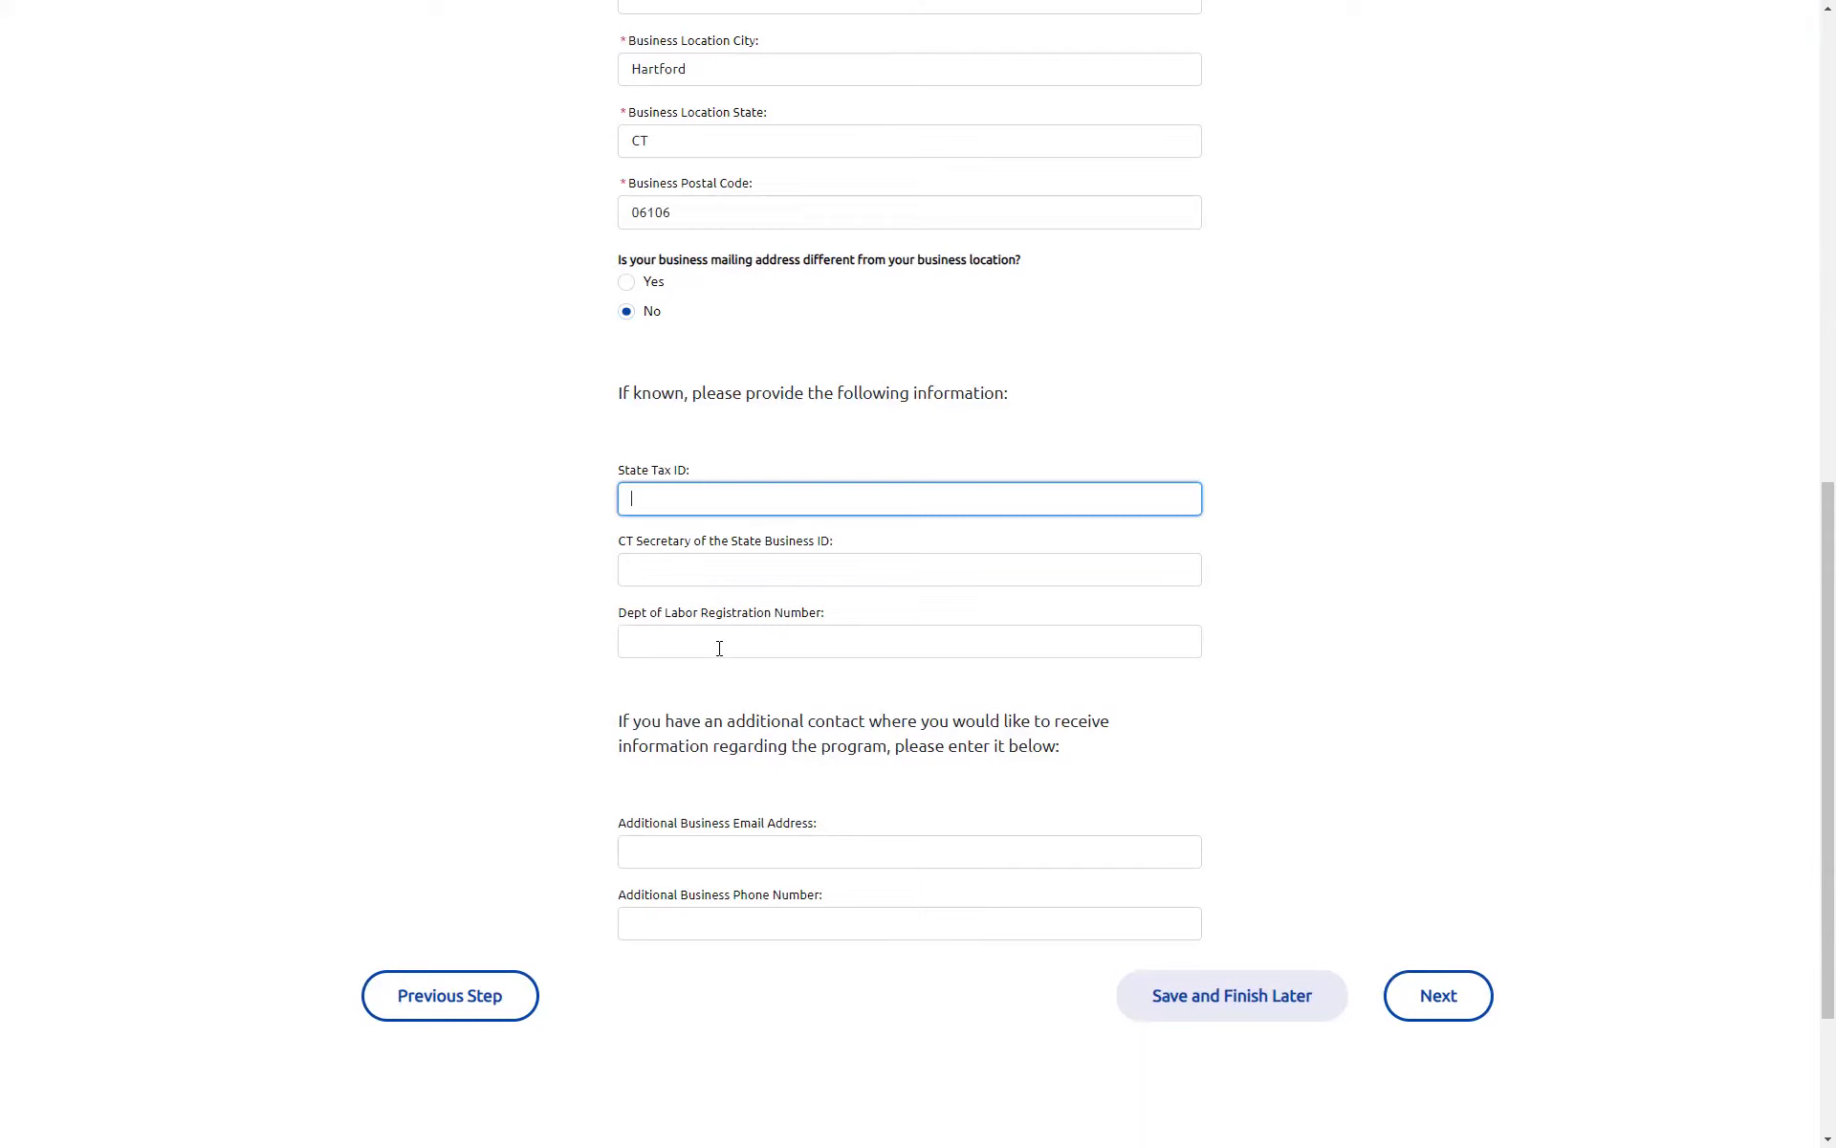
{"action": "scroll", "coordinate": [777, 754], "scroll_direction": "down", "scroll_amount": 1}
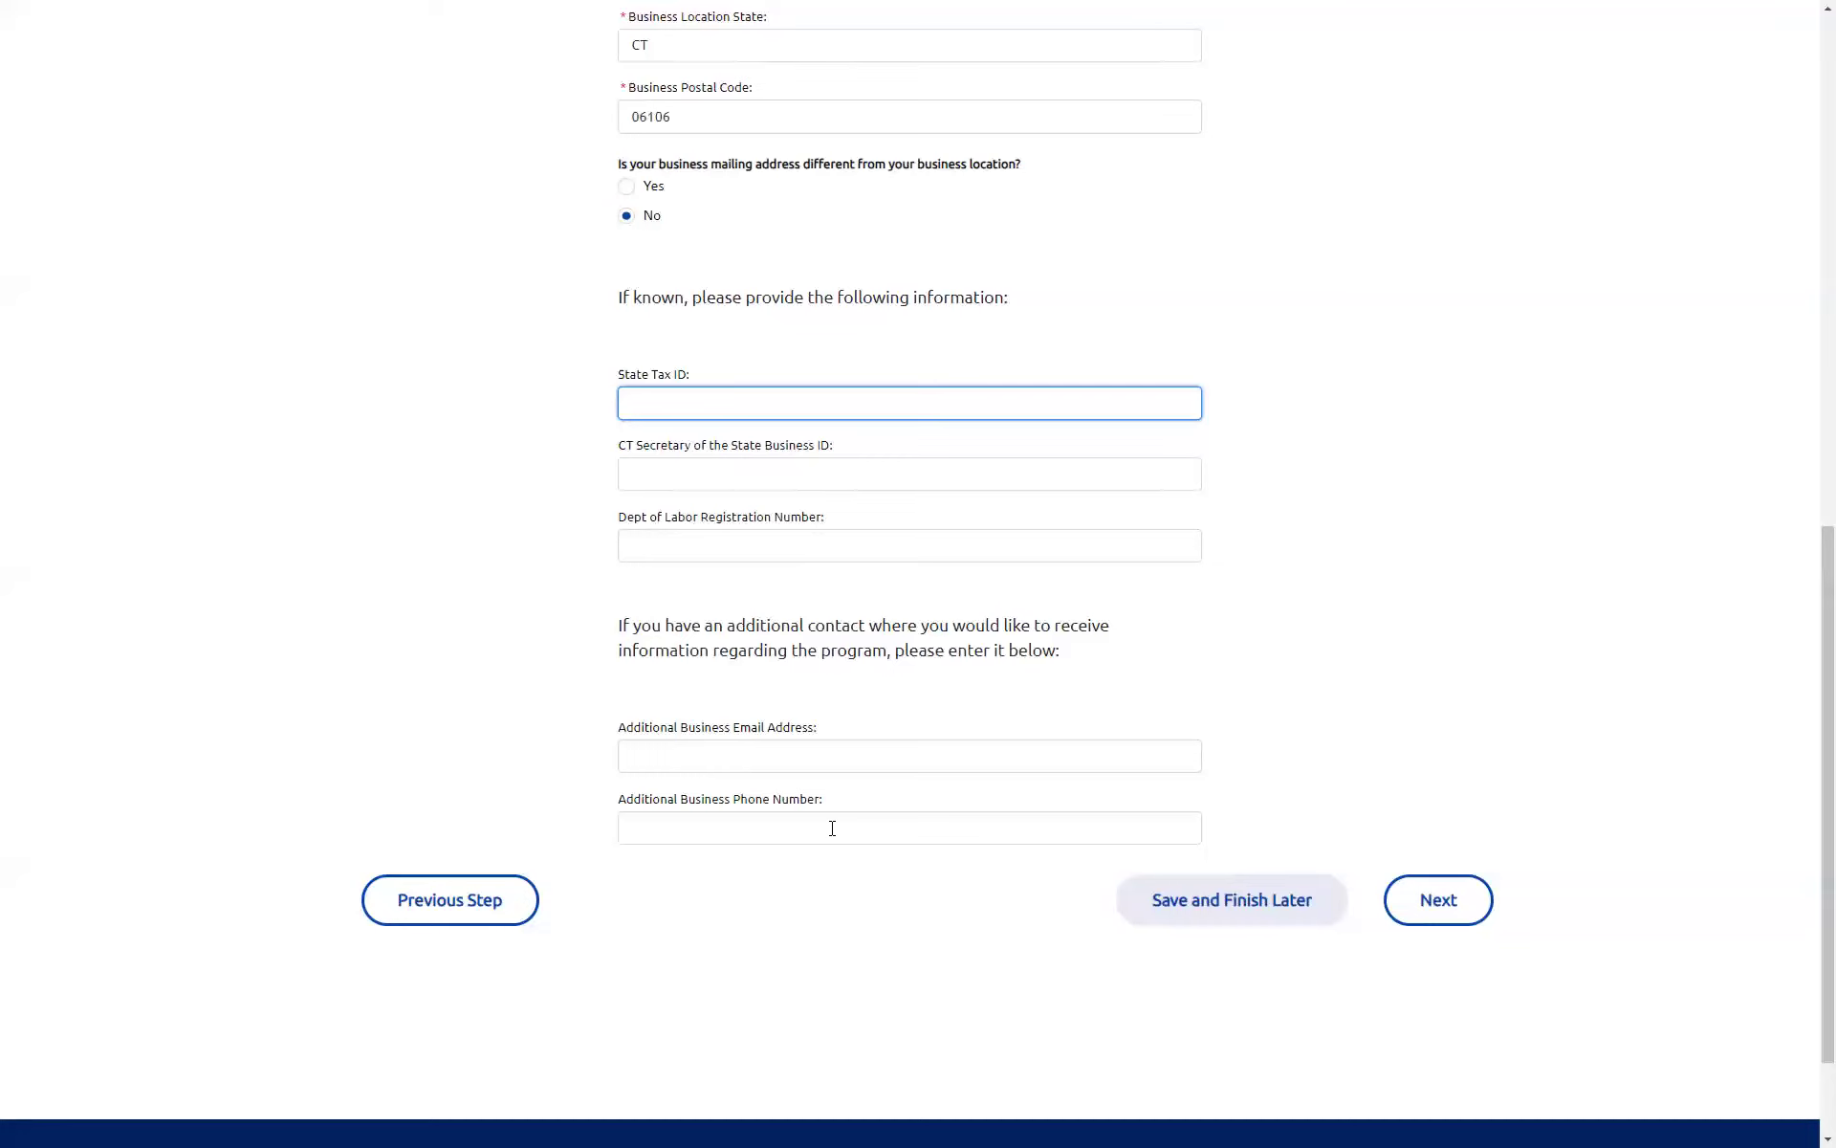
{"action": "left_click", "coordinate": [1449, 914]}
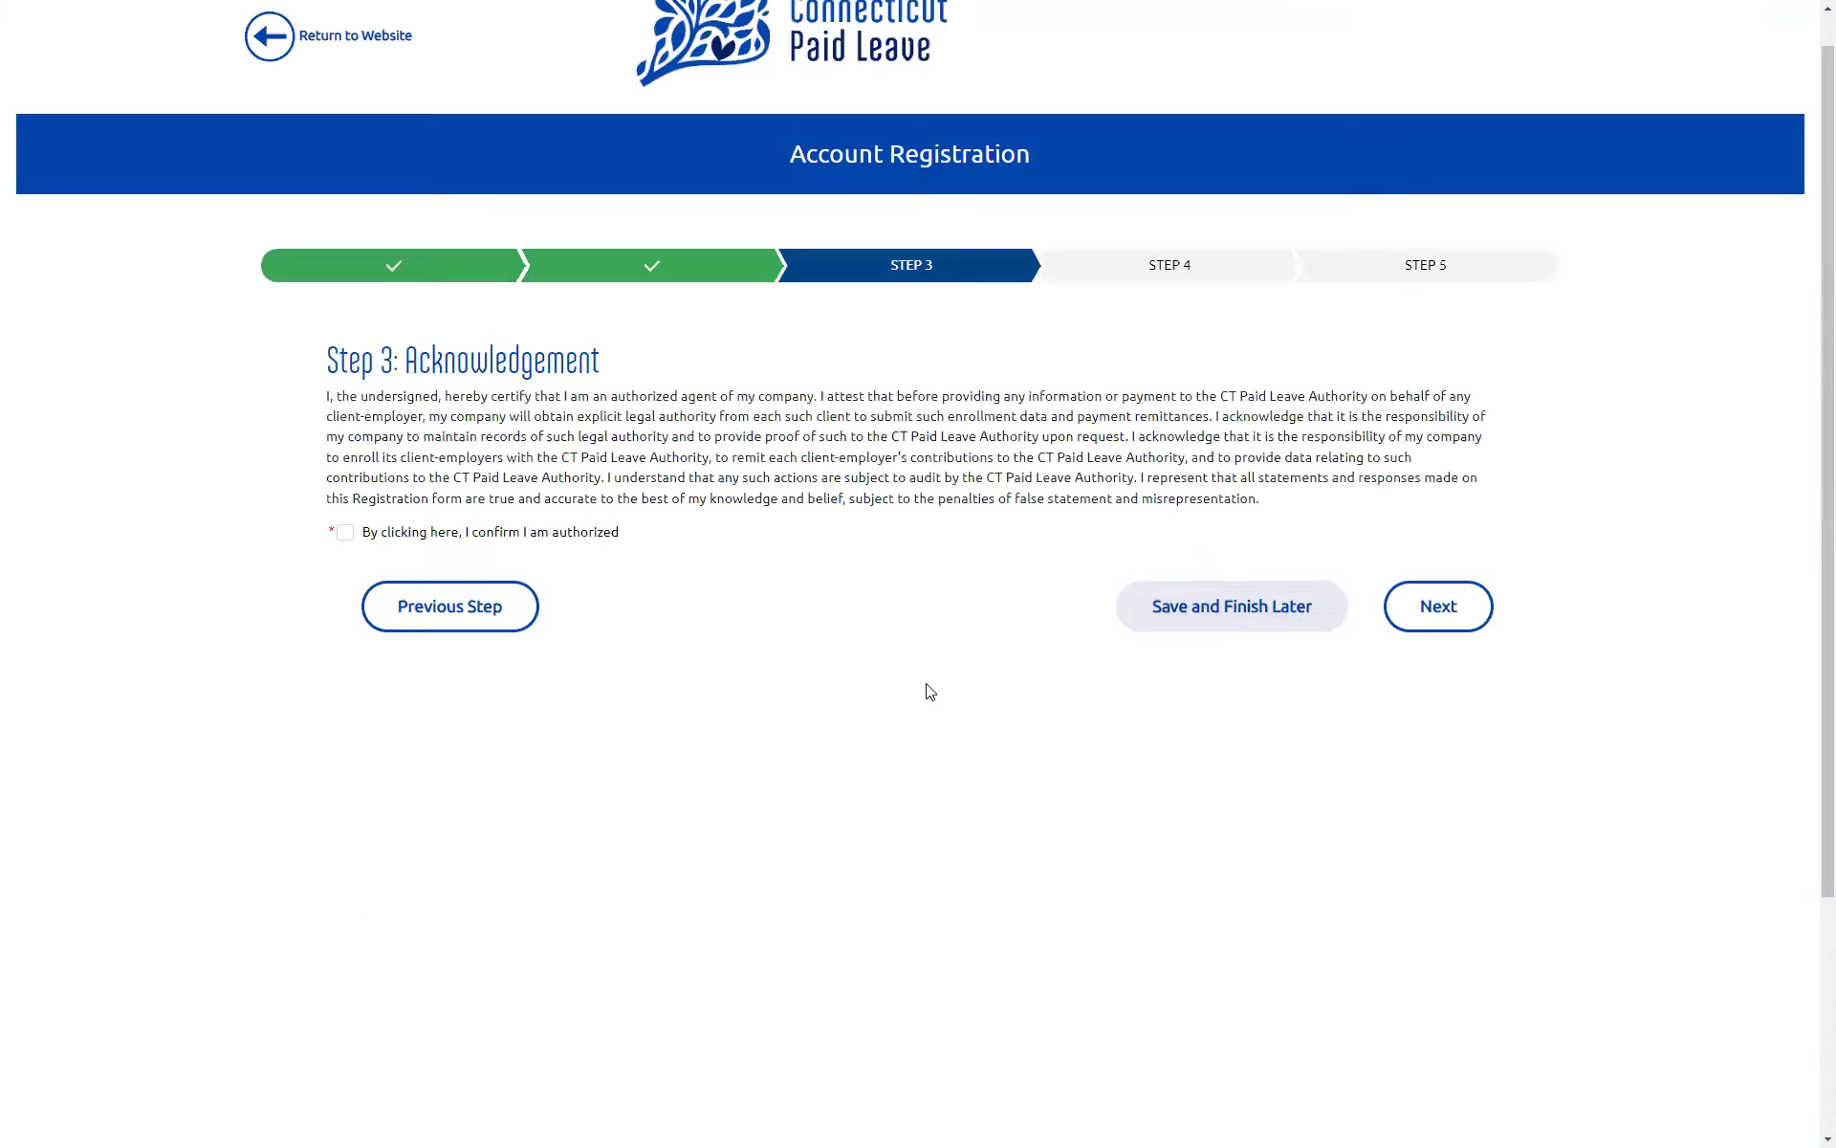
Step: Certify authorized-agent status, decline adding additional users, and advance to the registration review
{"action": "left_click", "coordinate": [345, 534]}
{"action": "left_click", "coordinate": [1442, 610]}
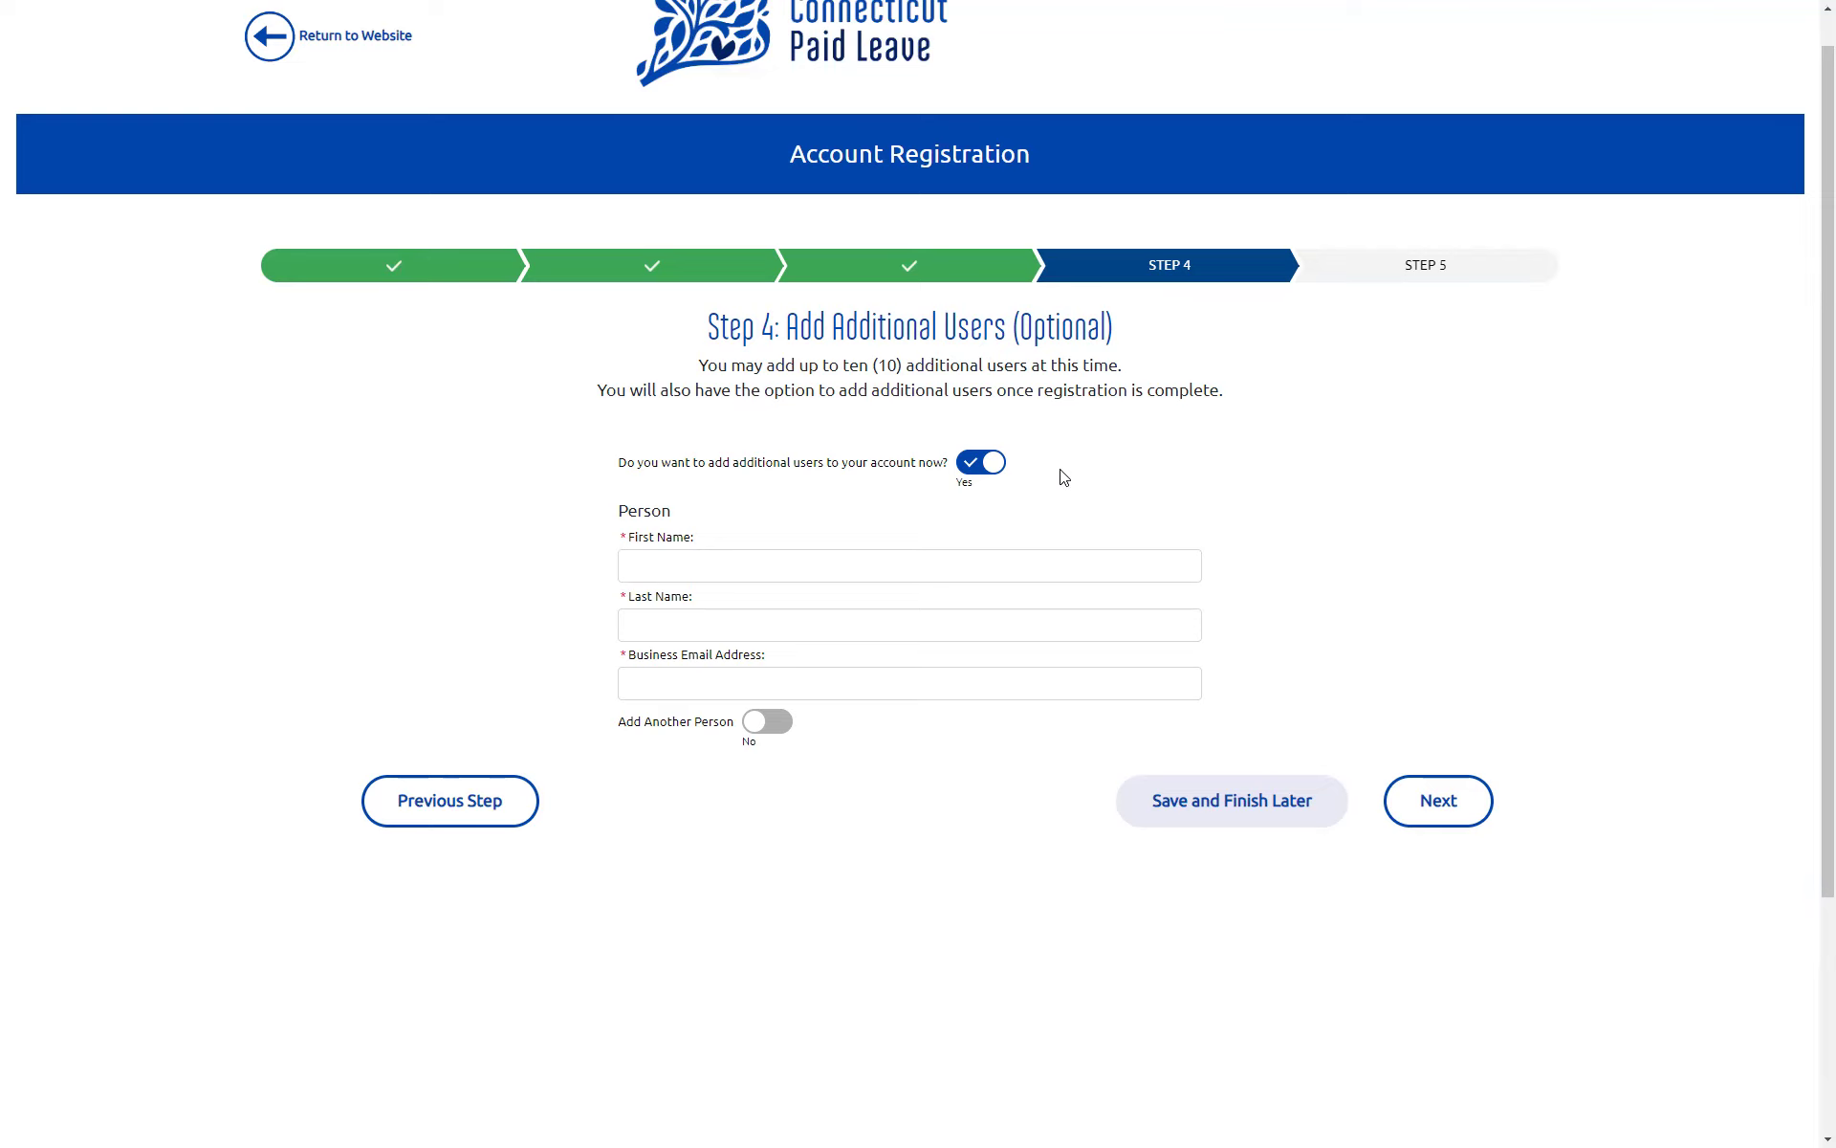
{"action": "left_click", "coordinate": [993, 466]}
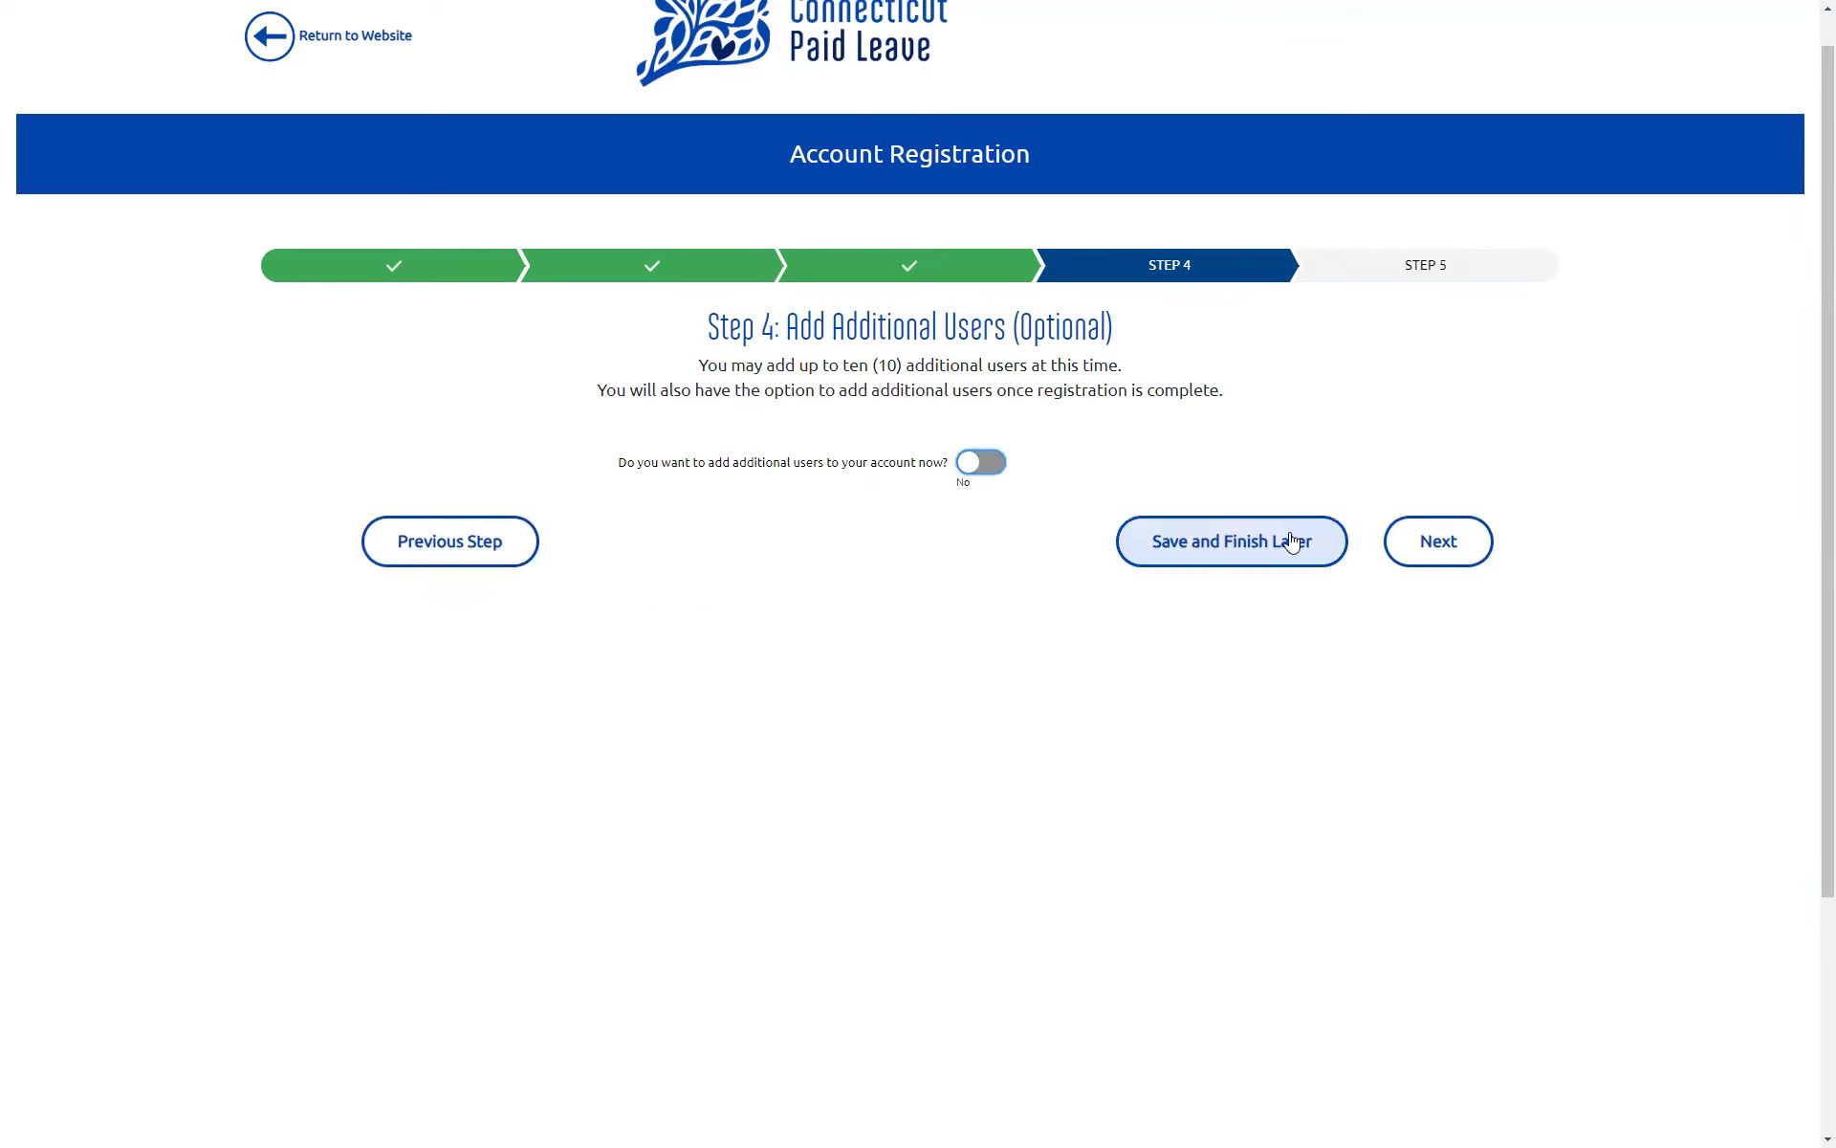
{"action": "left_click", "coordinate": [1441, 557]}
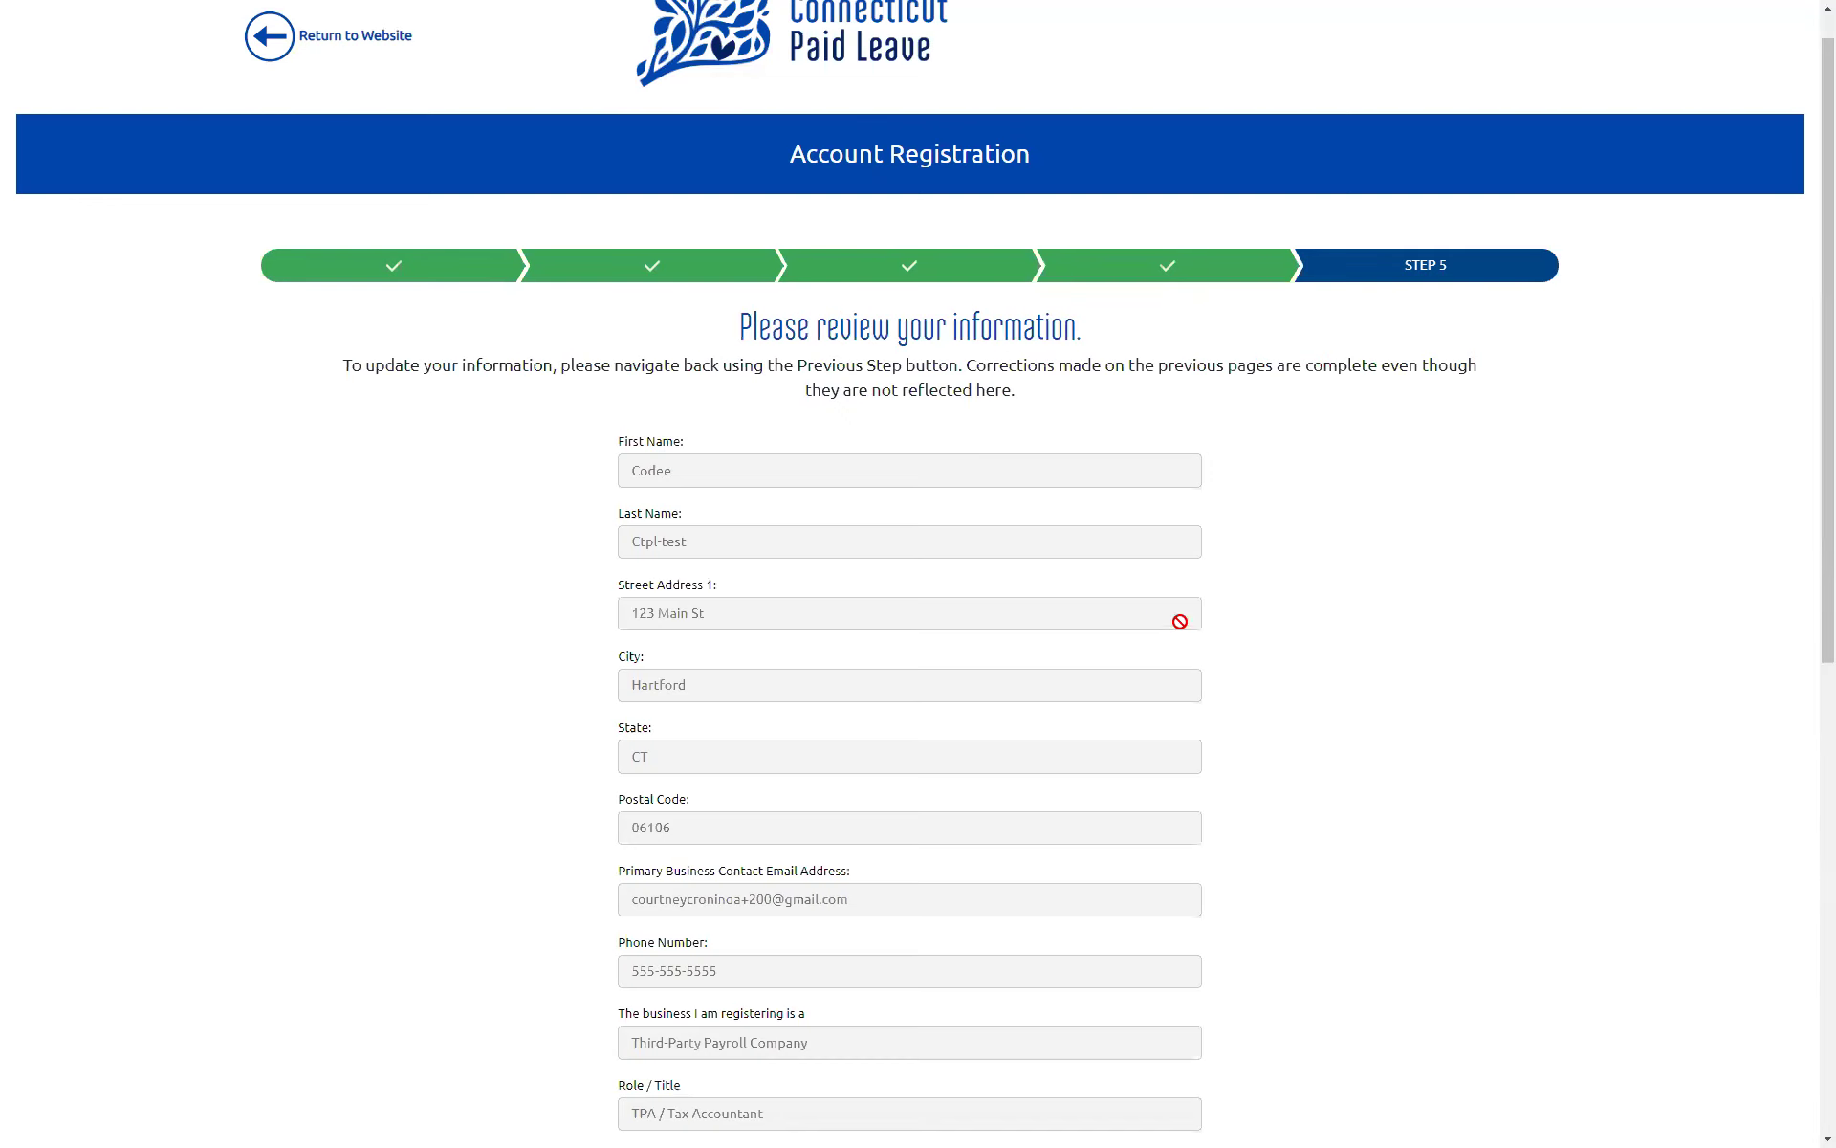
Step: Scroll through the registration summary and submit the third-party payroll company registration
{"action": "scroll", "coordinate": [1366, 628], "scroll_direction": "down", "scroll_amount": 3}
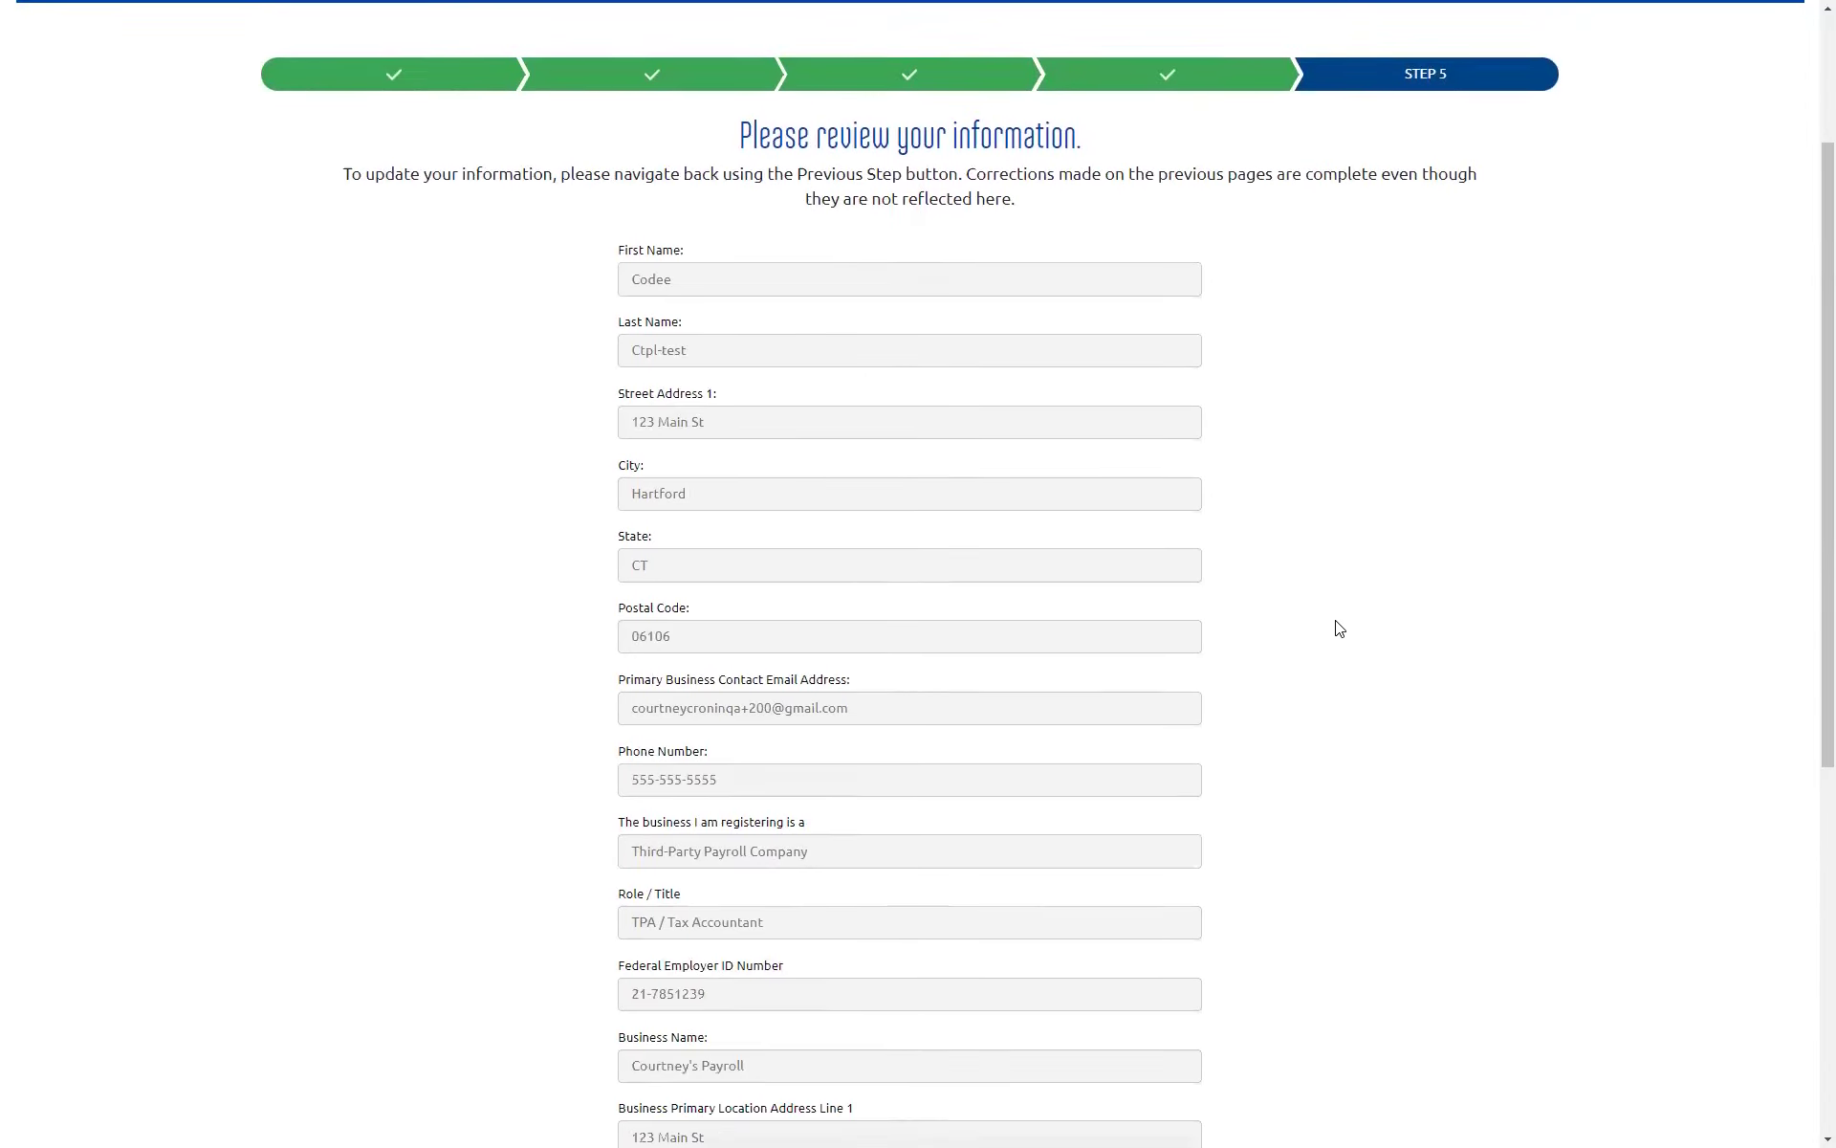
{"action": "scroll", "coordinate": [1337, 629], "scroll_direction": "down", "scroll_amount": 3}
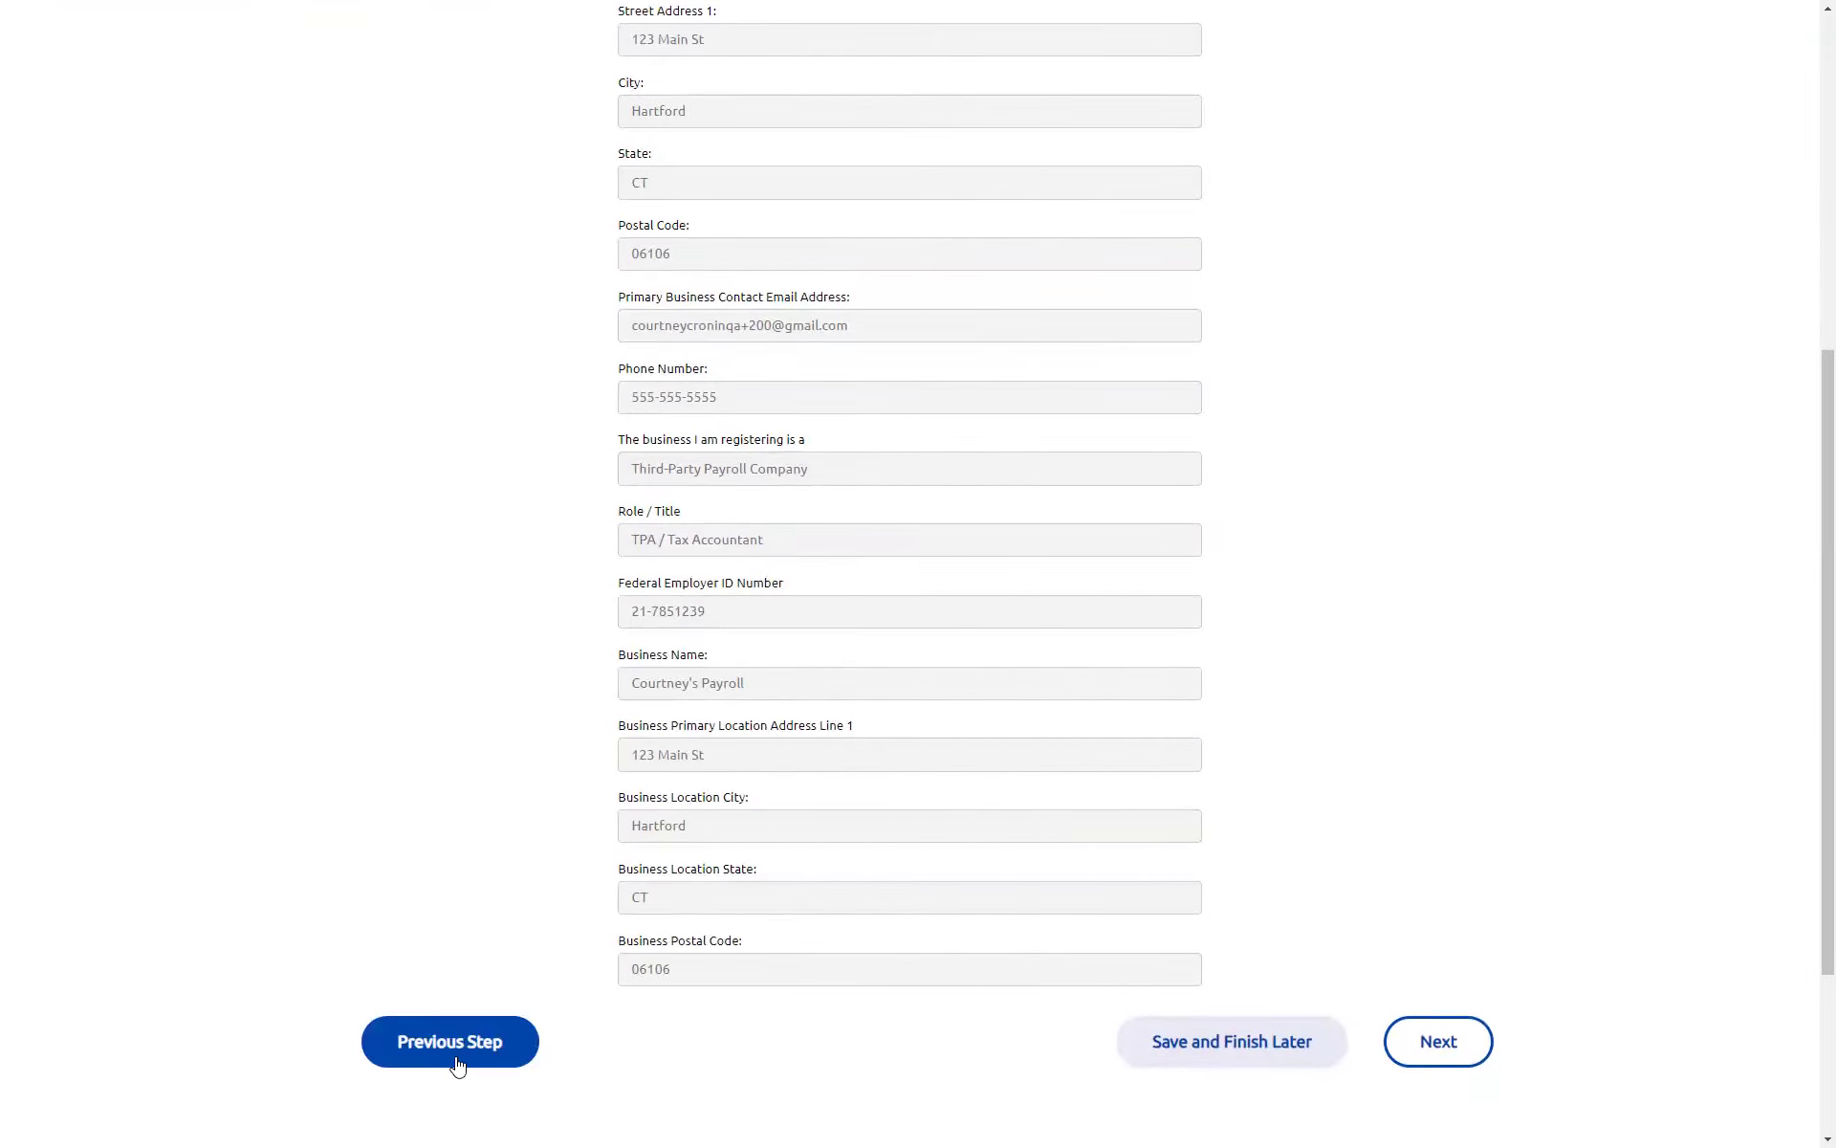
{"action": "left_click", "coordinate": [1456, 1056]}
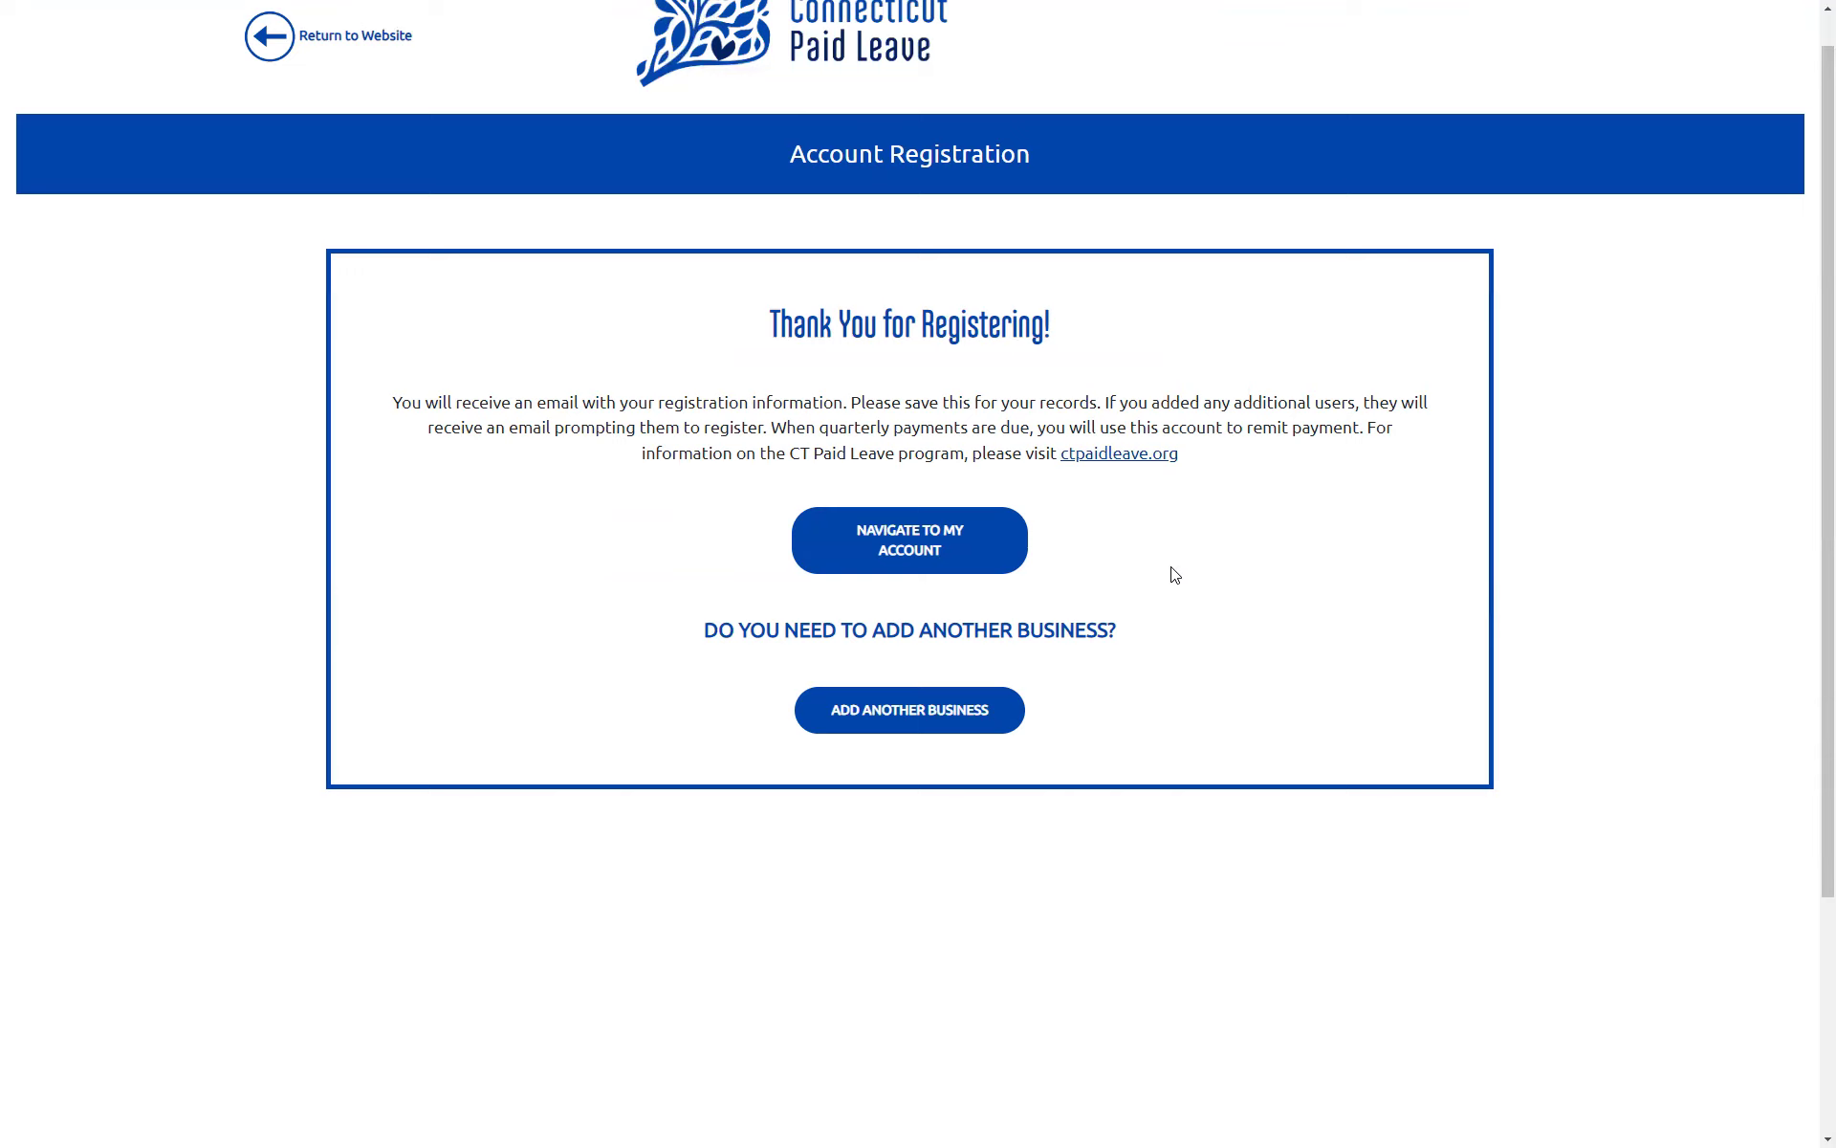
Step: Go to My Account and open the first listed payroll business account
{"action": "left_click", "coordinate": [986, 553]}
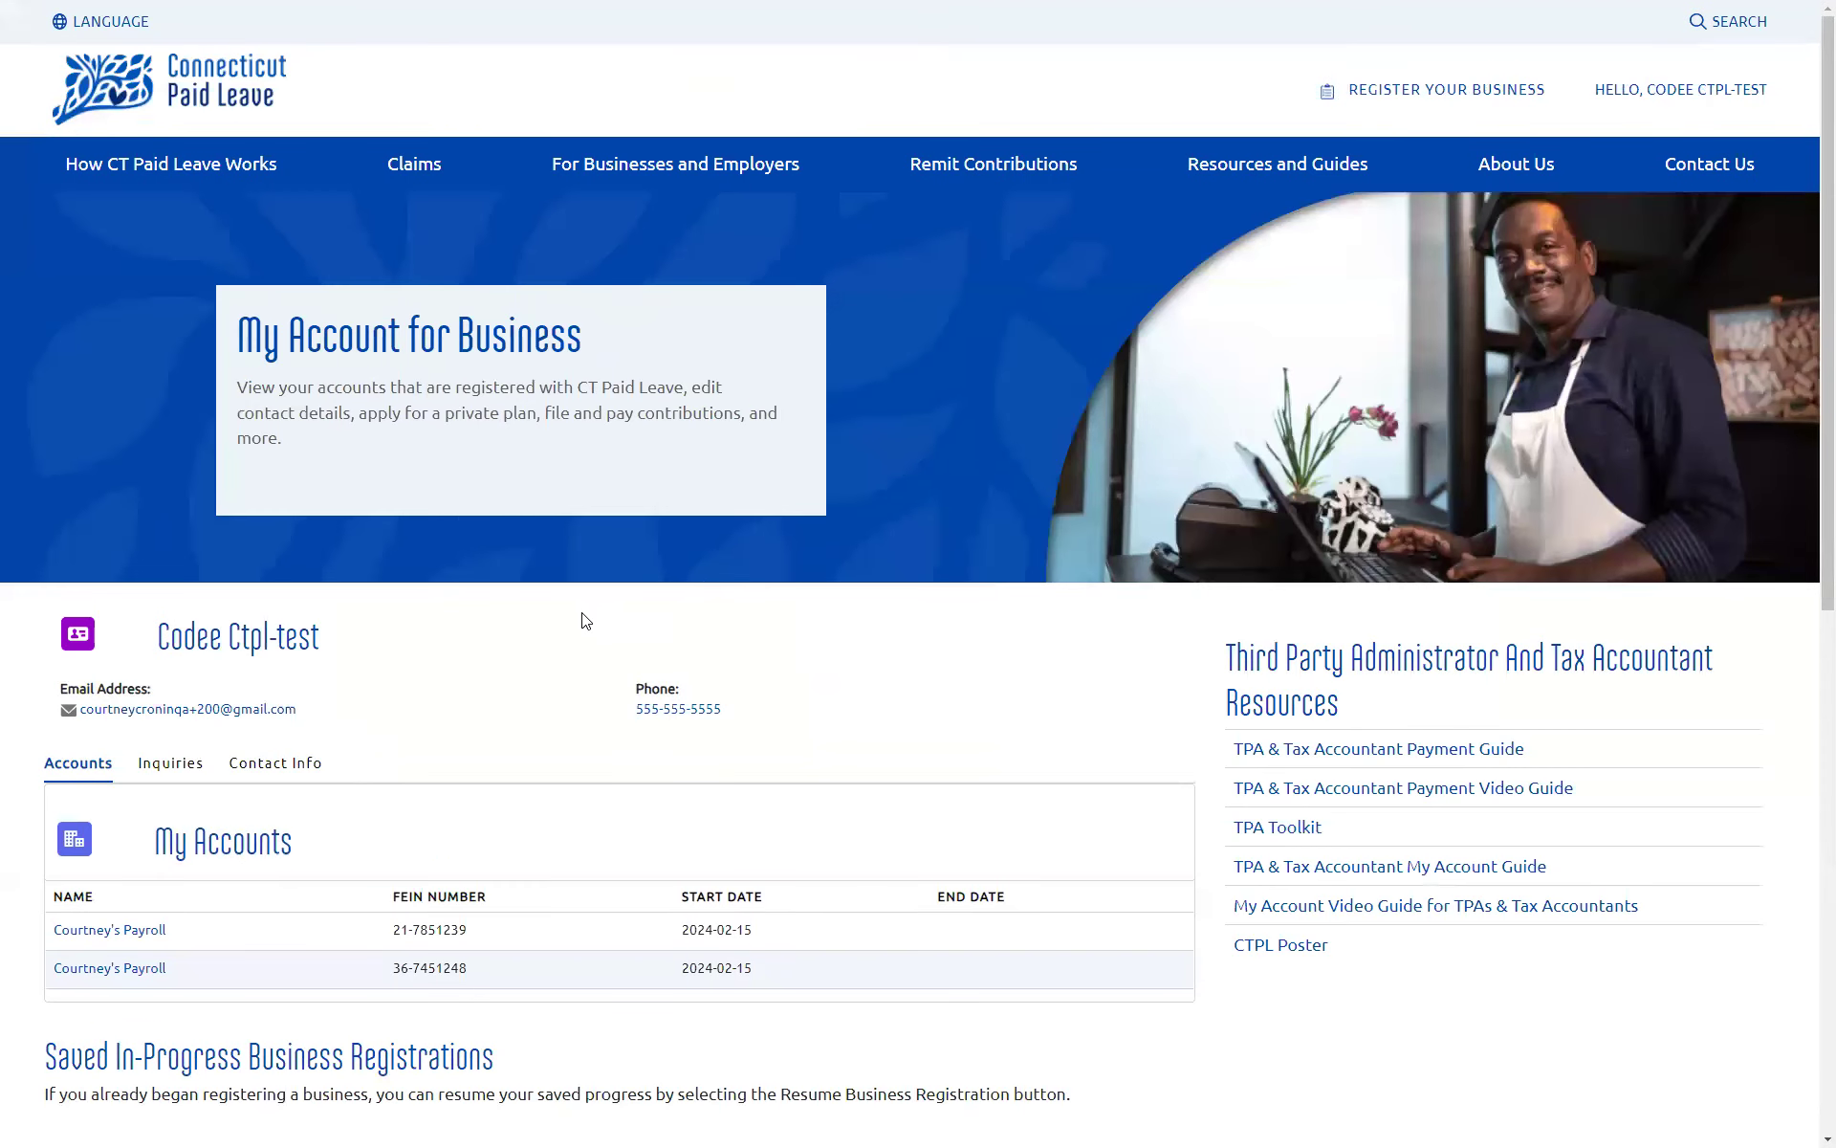
{"action": "scroll", "coordinate": [586, 621], "scroll_direction": "down", "scroll_amount": 1}
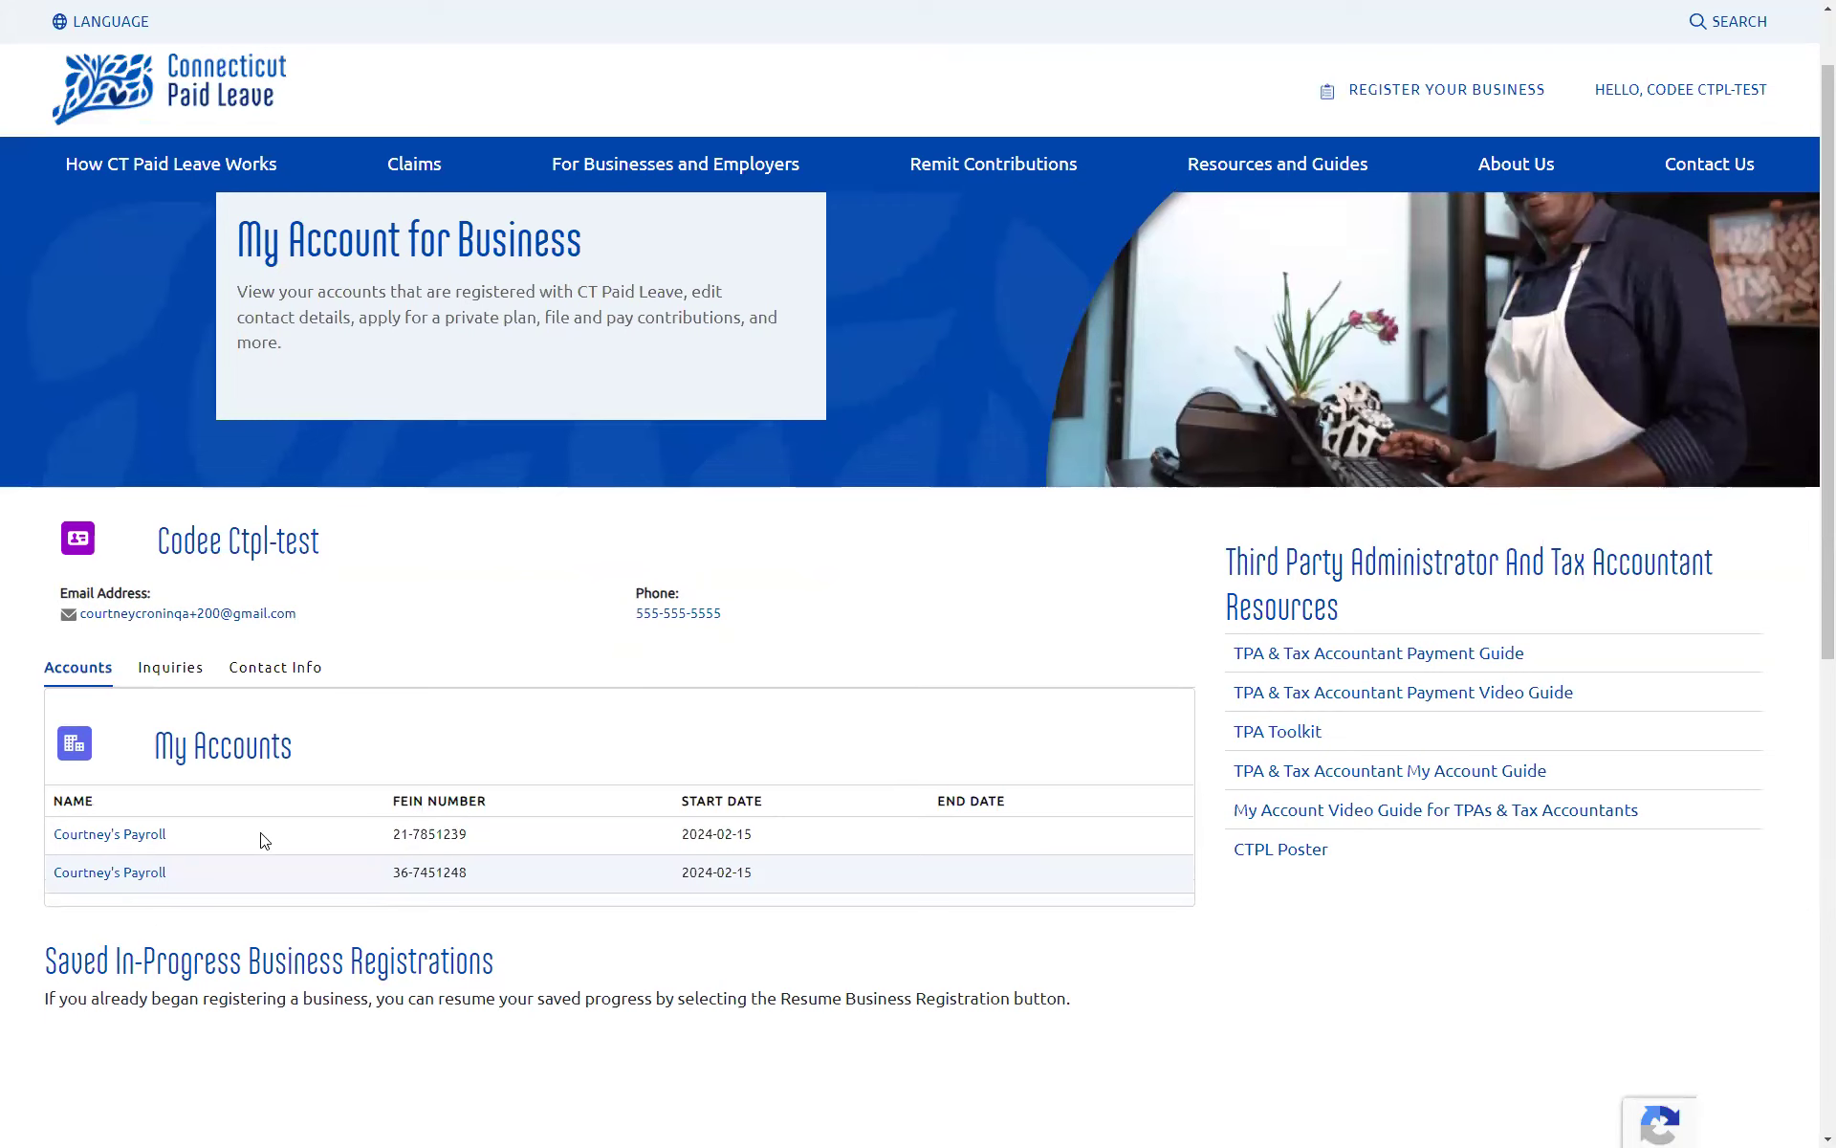
{"action": "left_click", "coordinate": [148, 835]}
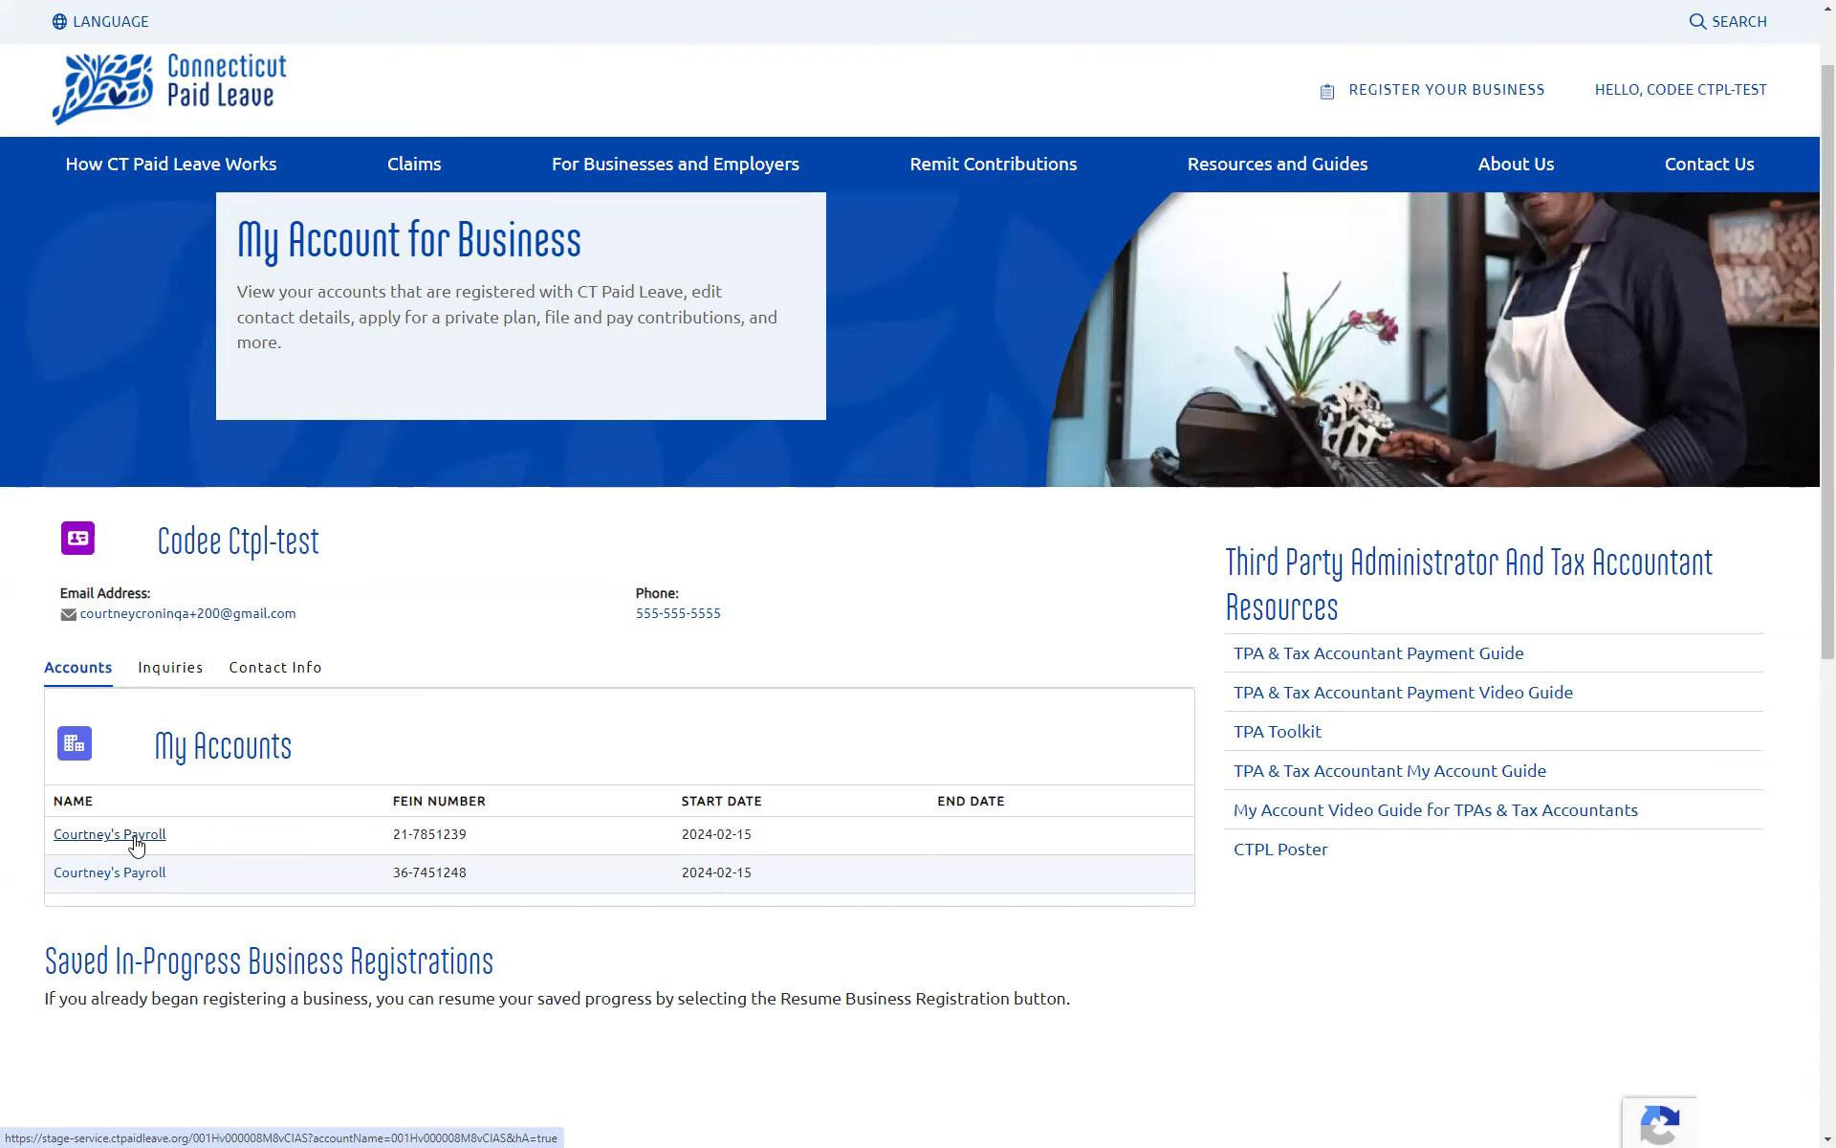
Step: Scroll through the first business's Account Info, confirming TPA Registered dated 2/15/2024
{"action": "left_click", "coordinate": [135, 840]}
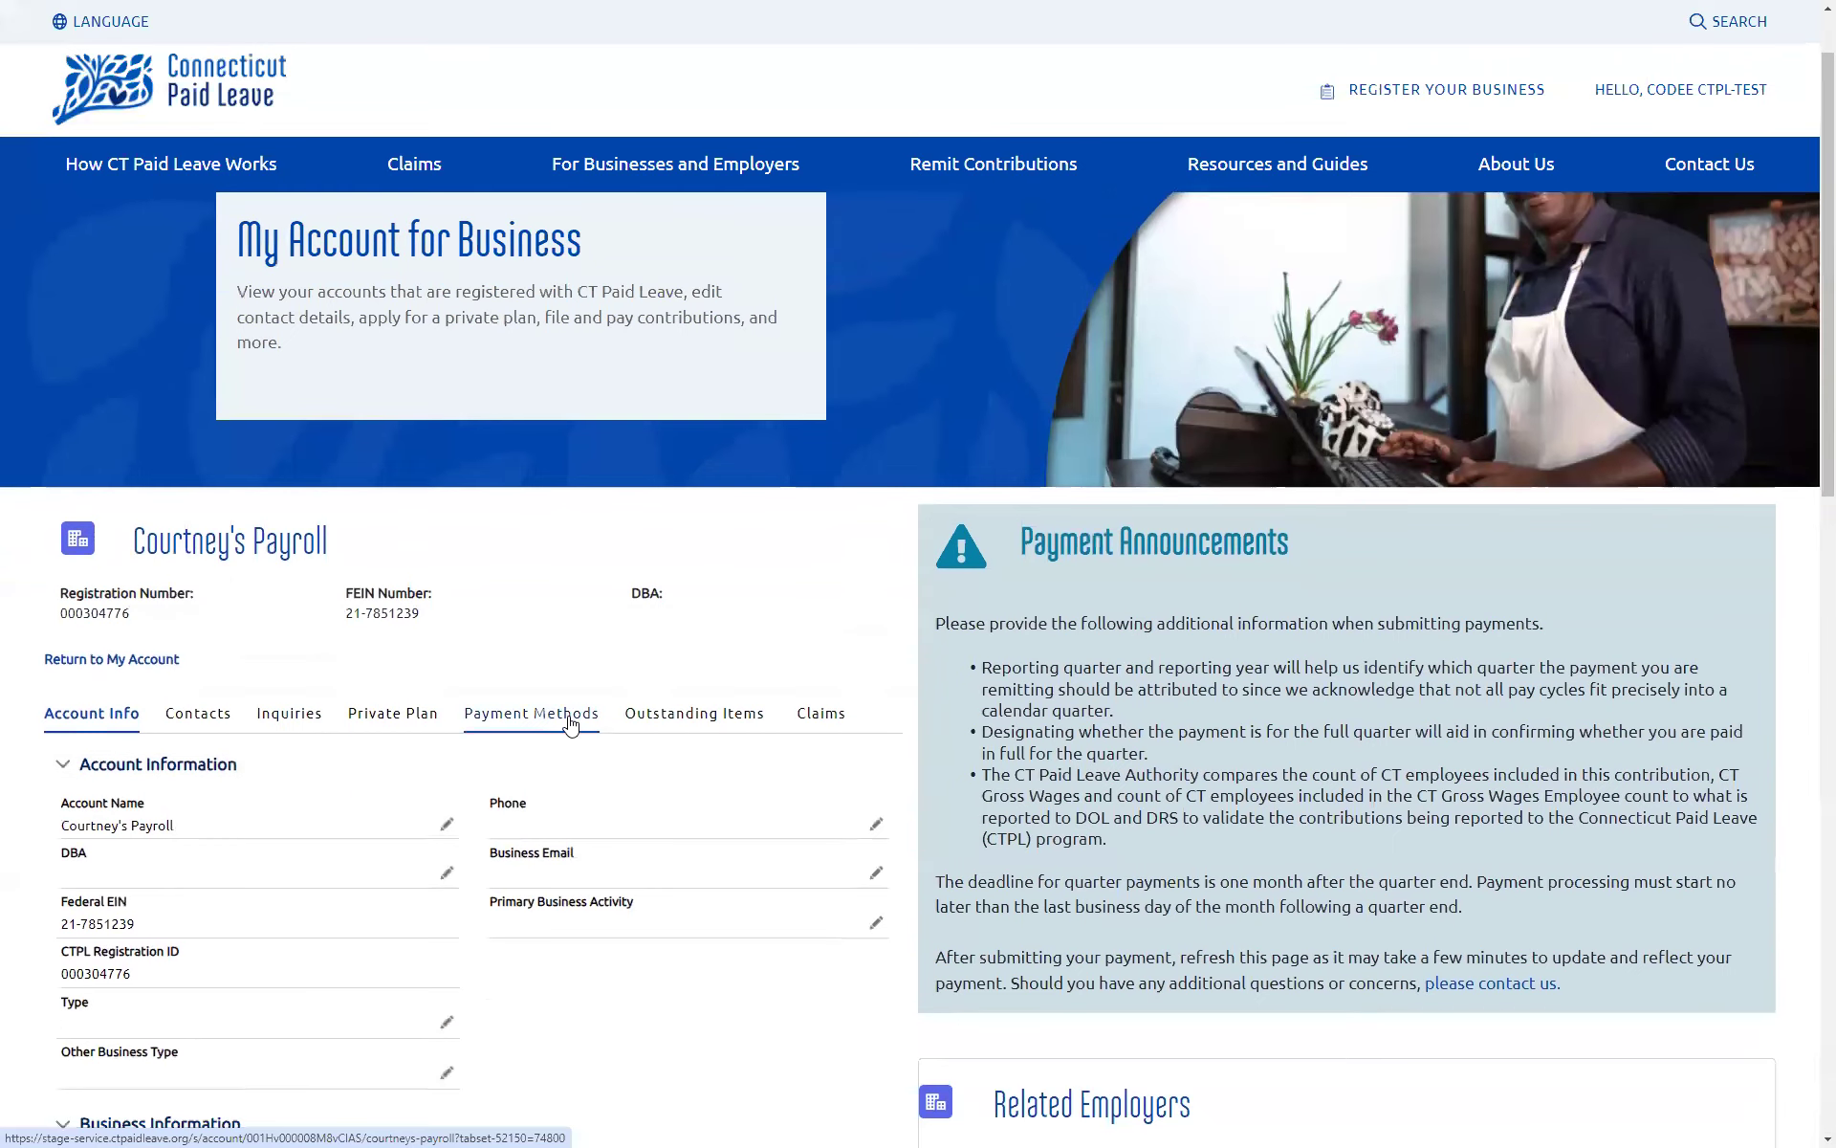
{"action": "scroll", "coordinate": [411, 746], "scroll_direction": "down", "scroll_amount": 3}
{"action": "scroll", "coordinate": [410, 760], "scroll_direction": "down", "scroll_amount": 2}
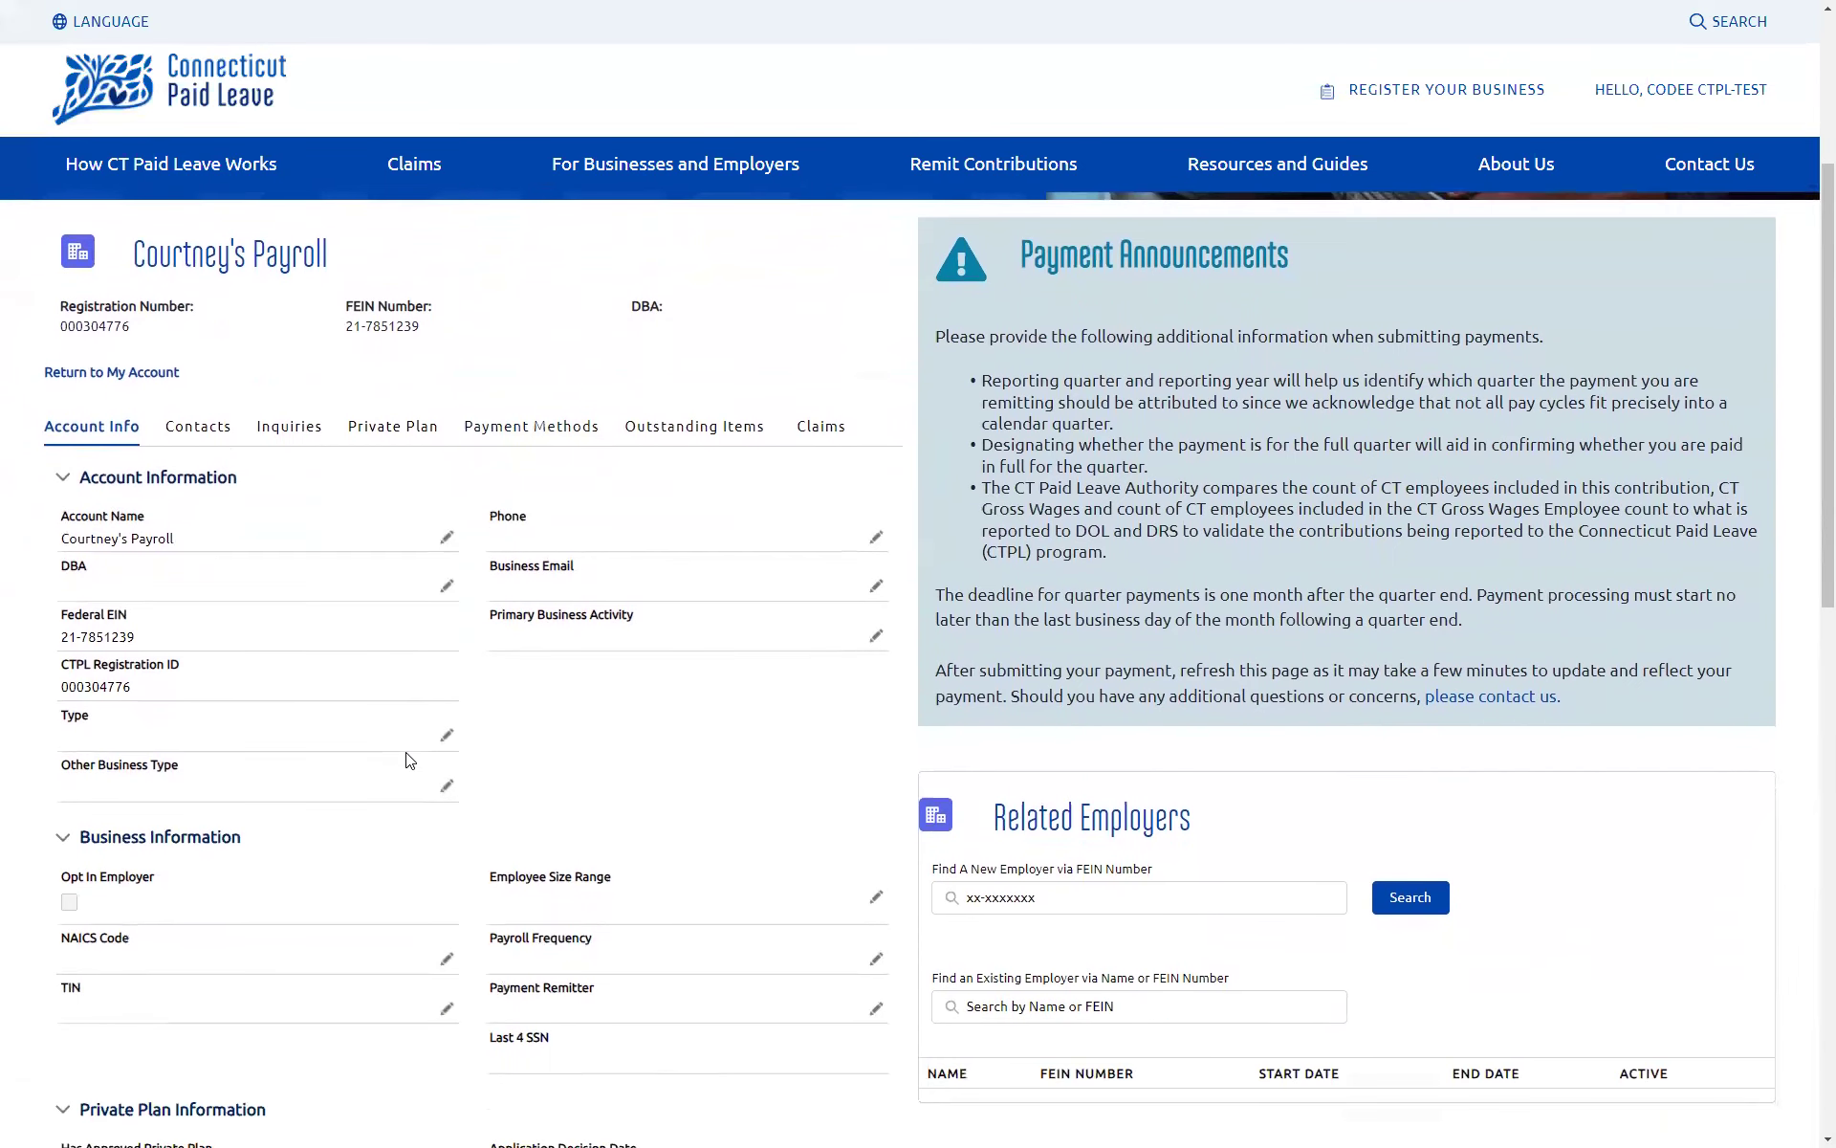
{"action": "scroll", "coordinate": [686, 707], "scroll_direction": "down", "scroll_amount": 2}
{"action": "scroll", "coordinate": [685, 707], "scroll_direction": "down", "scroll_amount": 3}
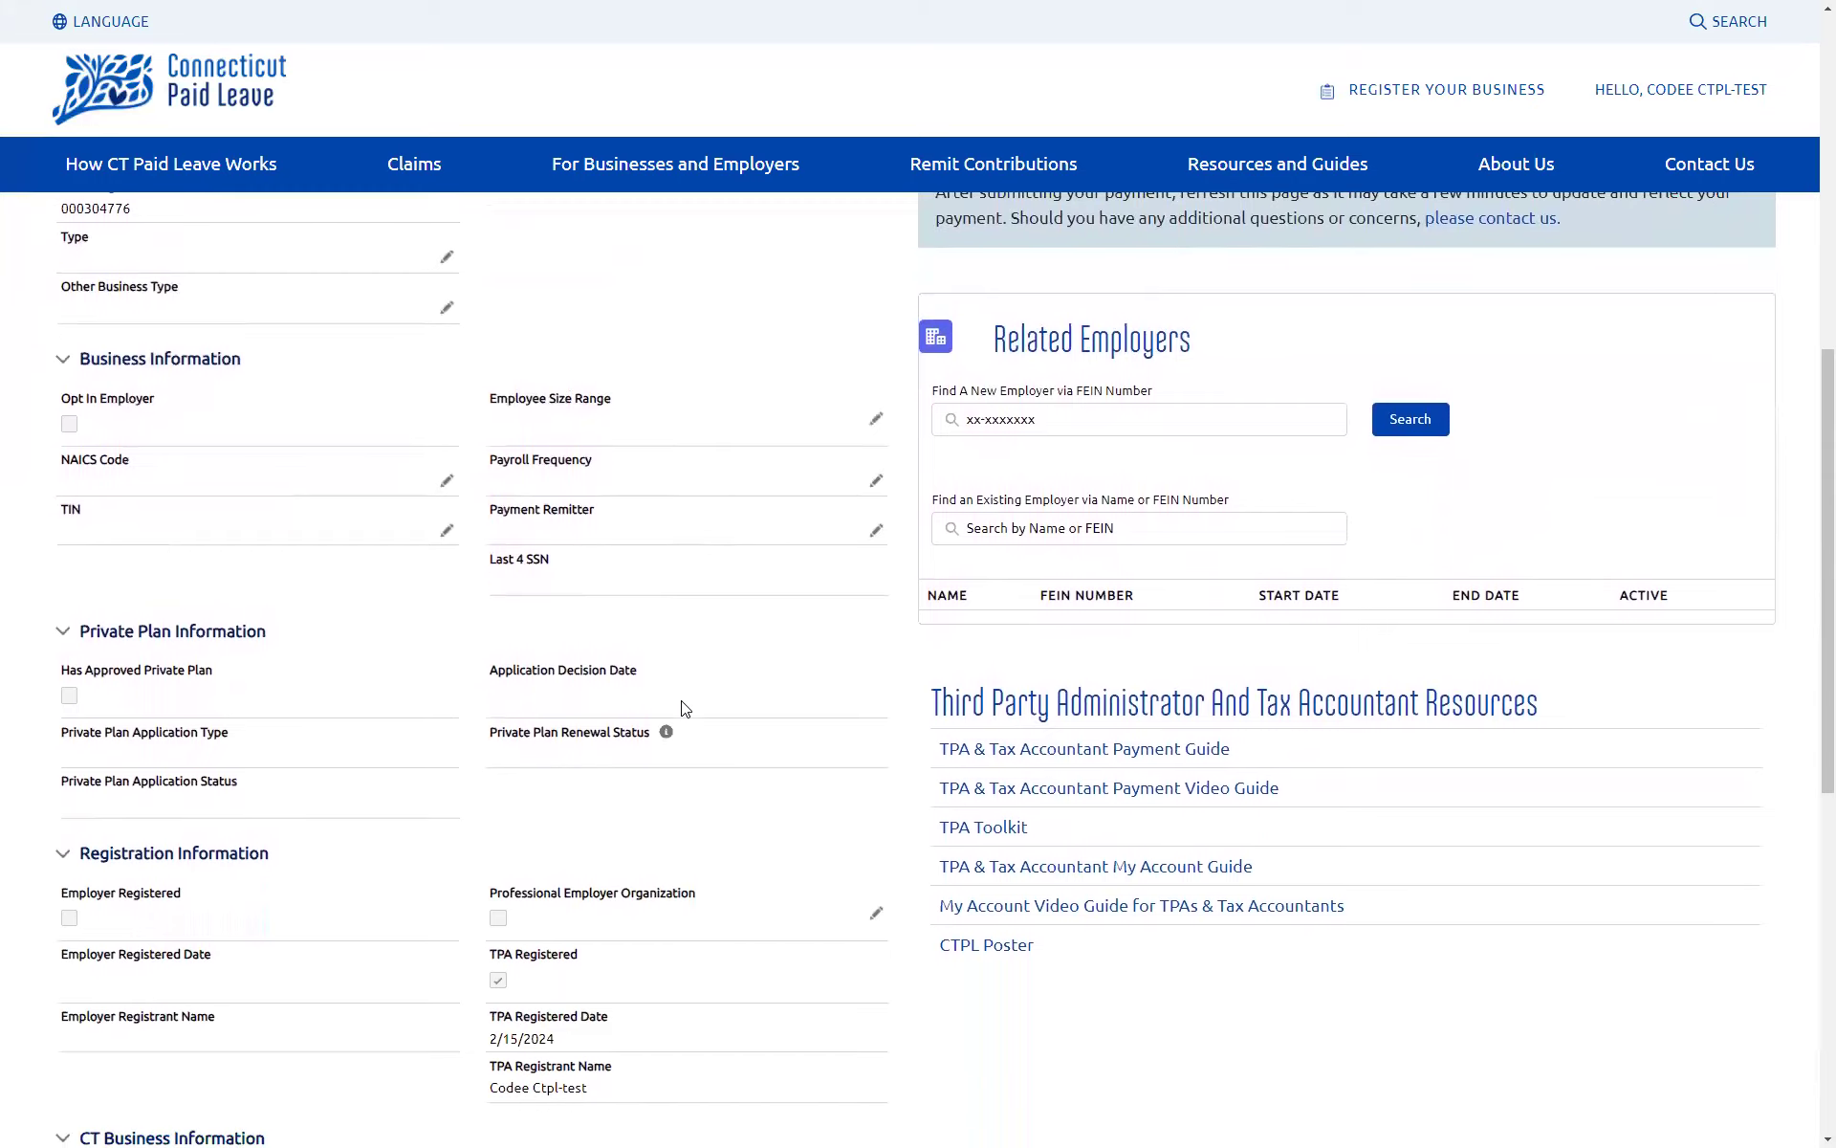
{"action": "scroll", "coordinate": [683, 702], "scroll_direction": "up", "scroll_amount": 6}
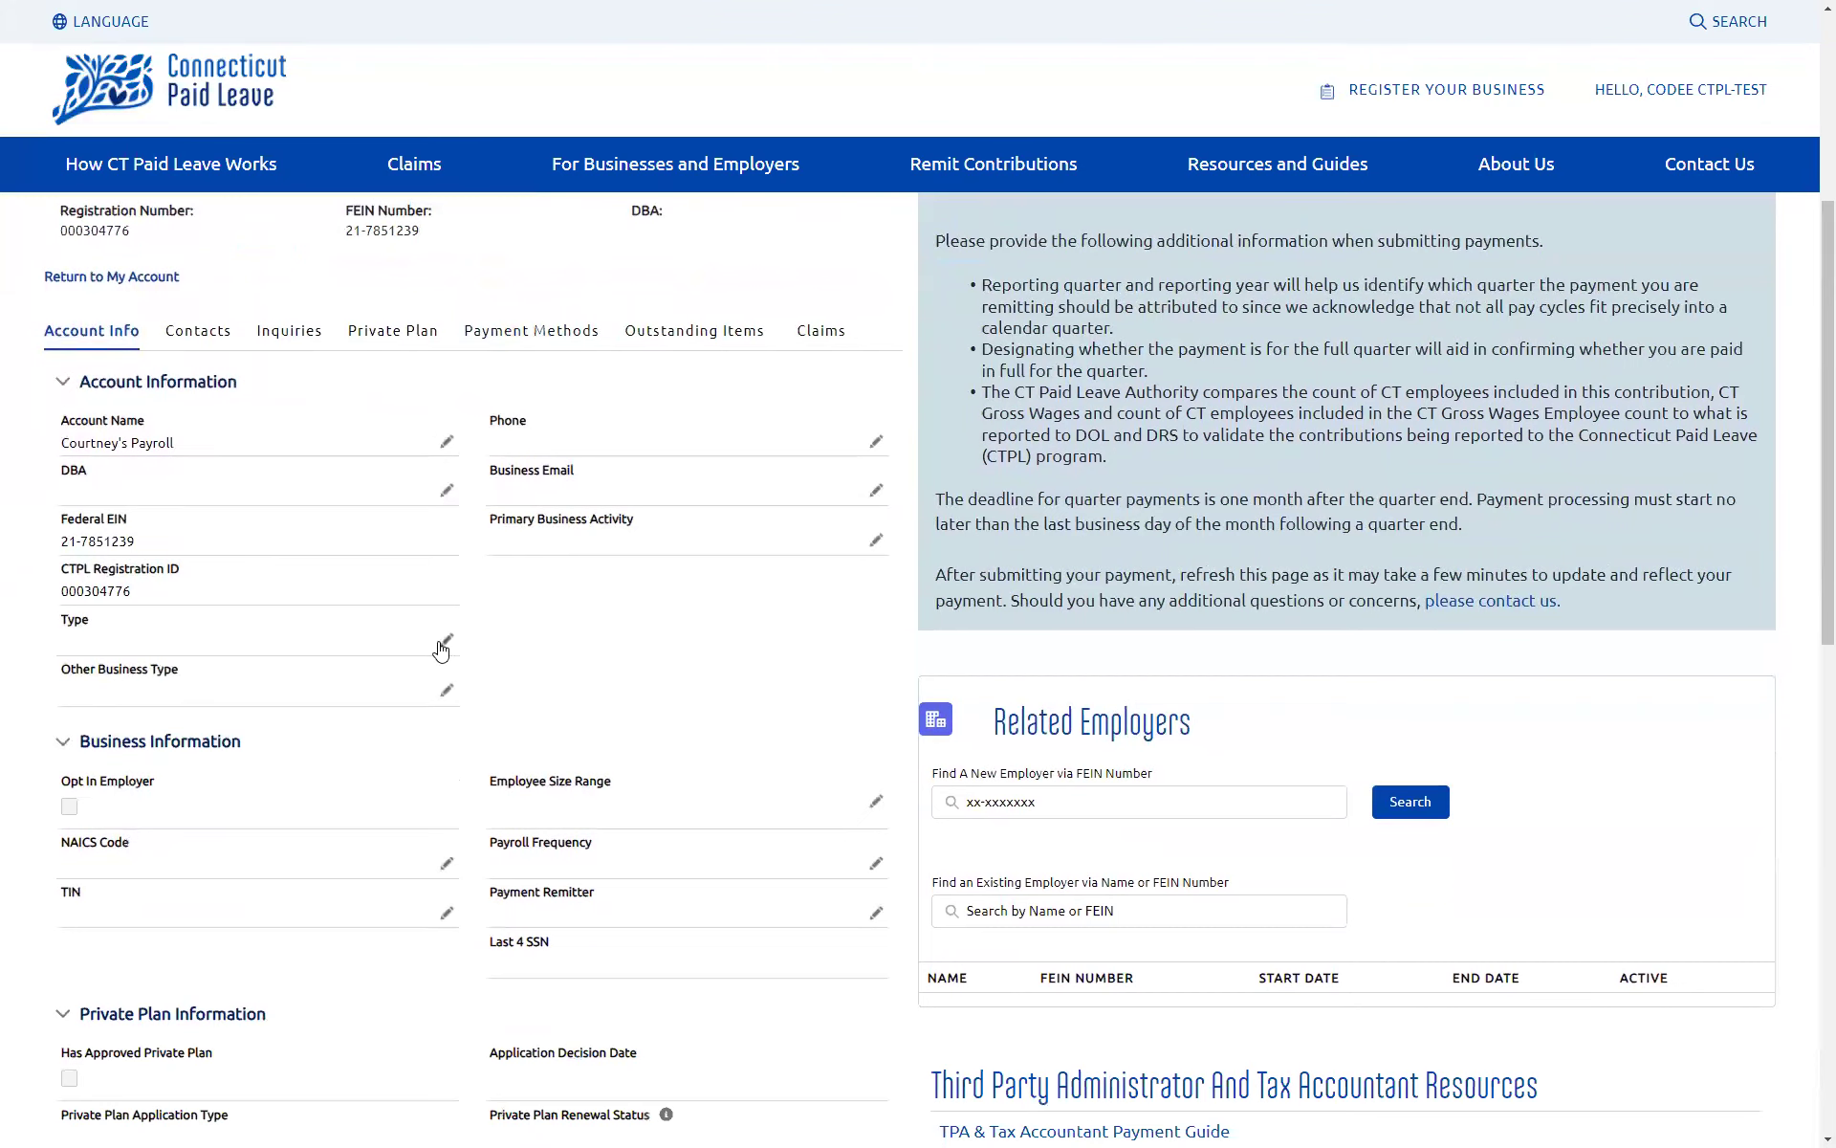
Step: View the account's contacts, cancel adding a user, then switch to Inquiries and start a new inquiry
{"action": "left_click", "coordinate": [198, 332]}
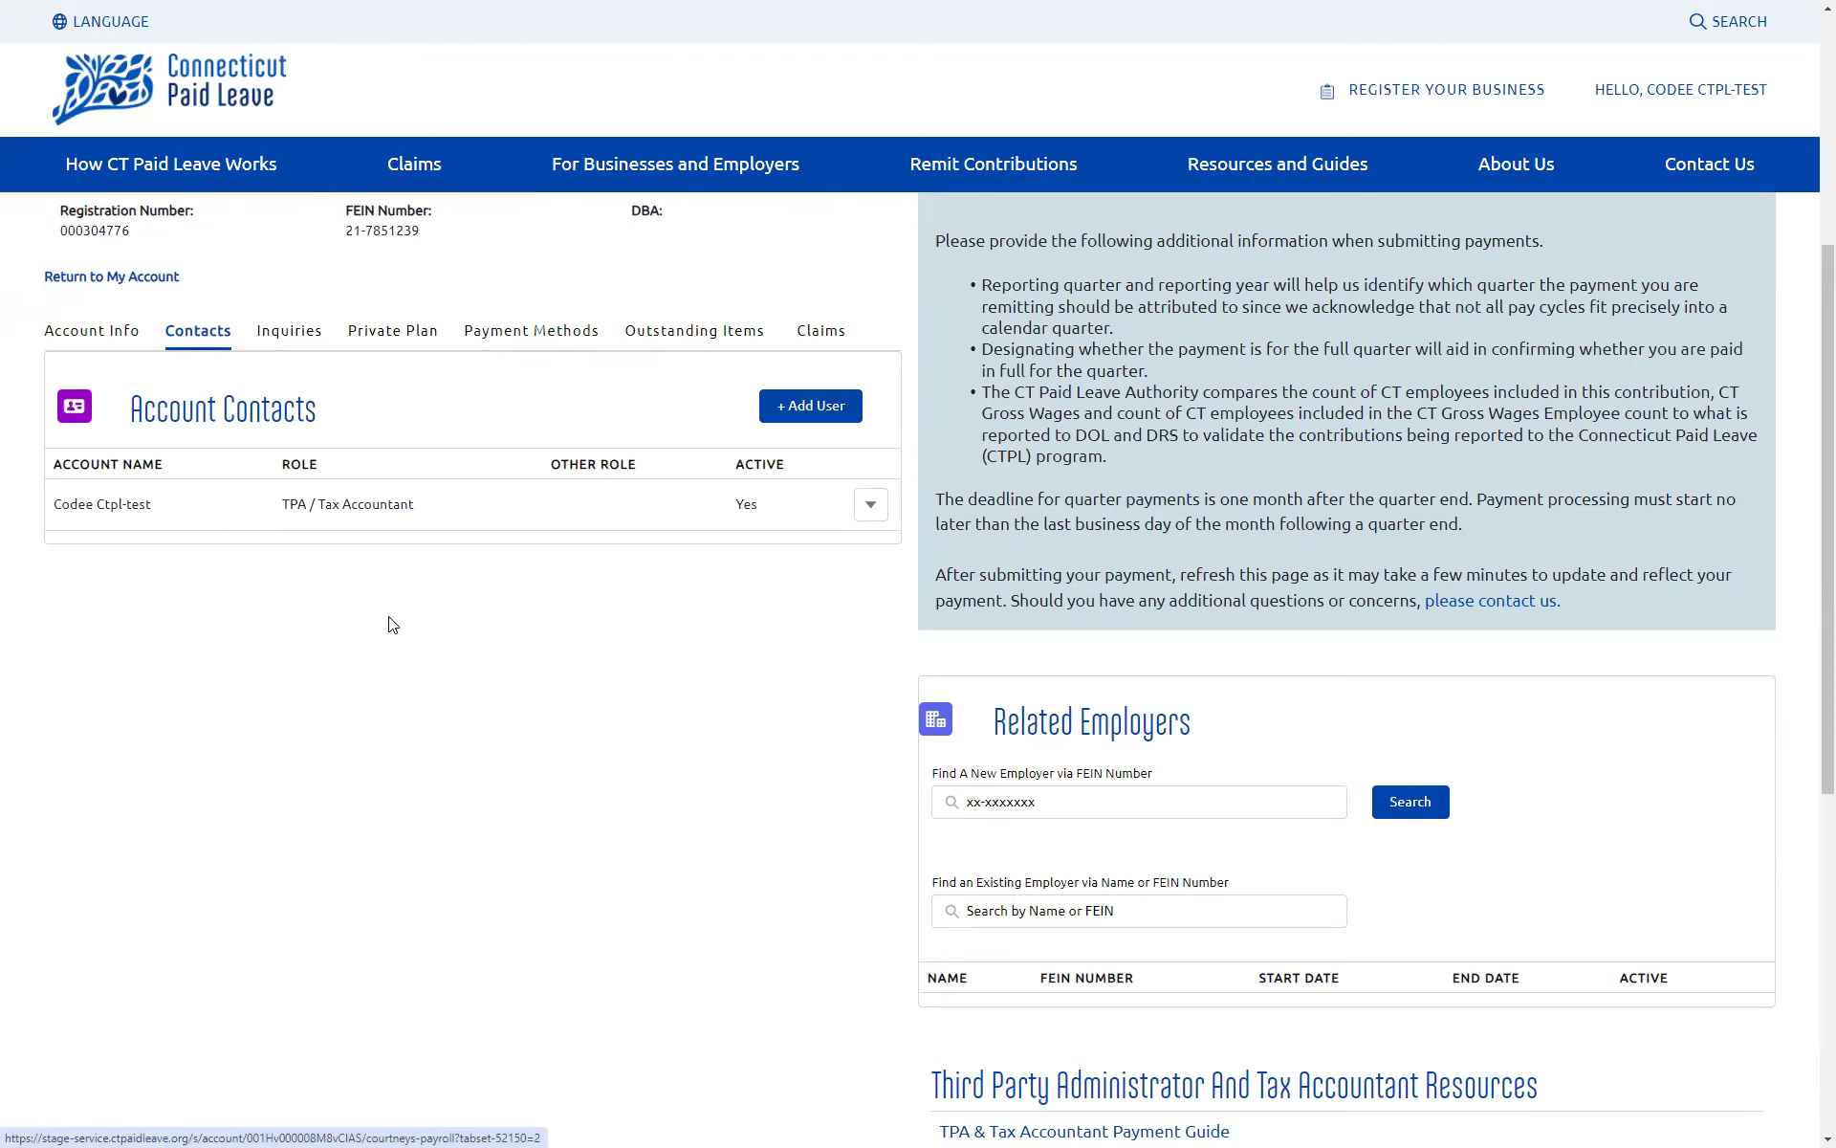
{"action": "left_click", "coordinate": [819, 411]}
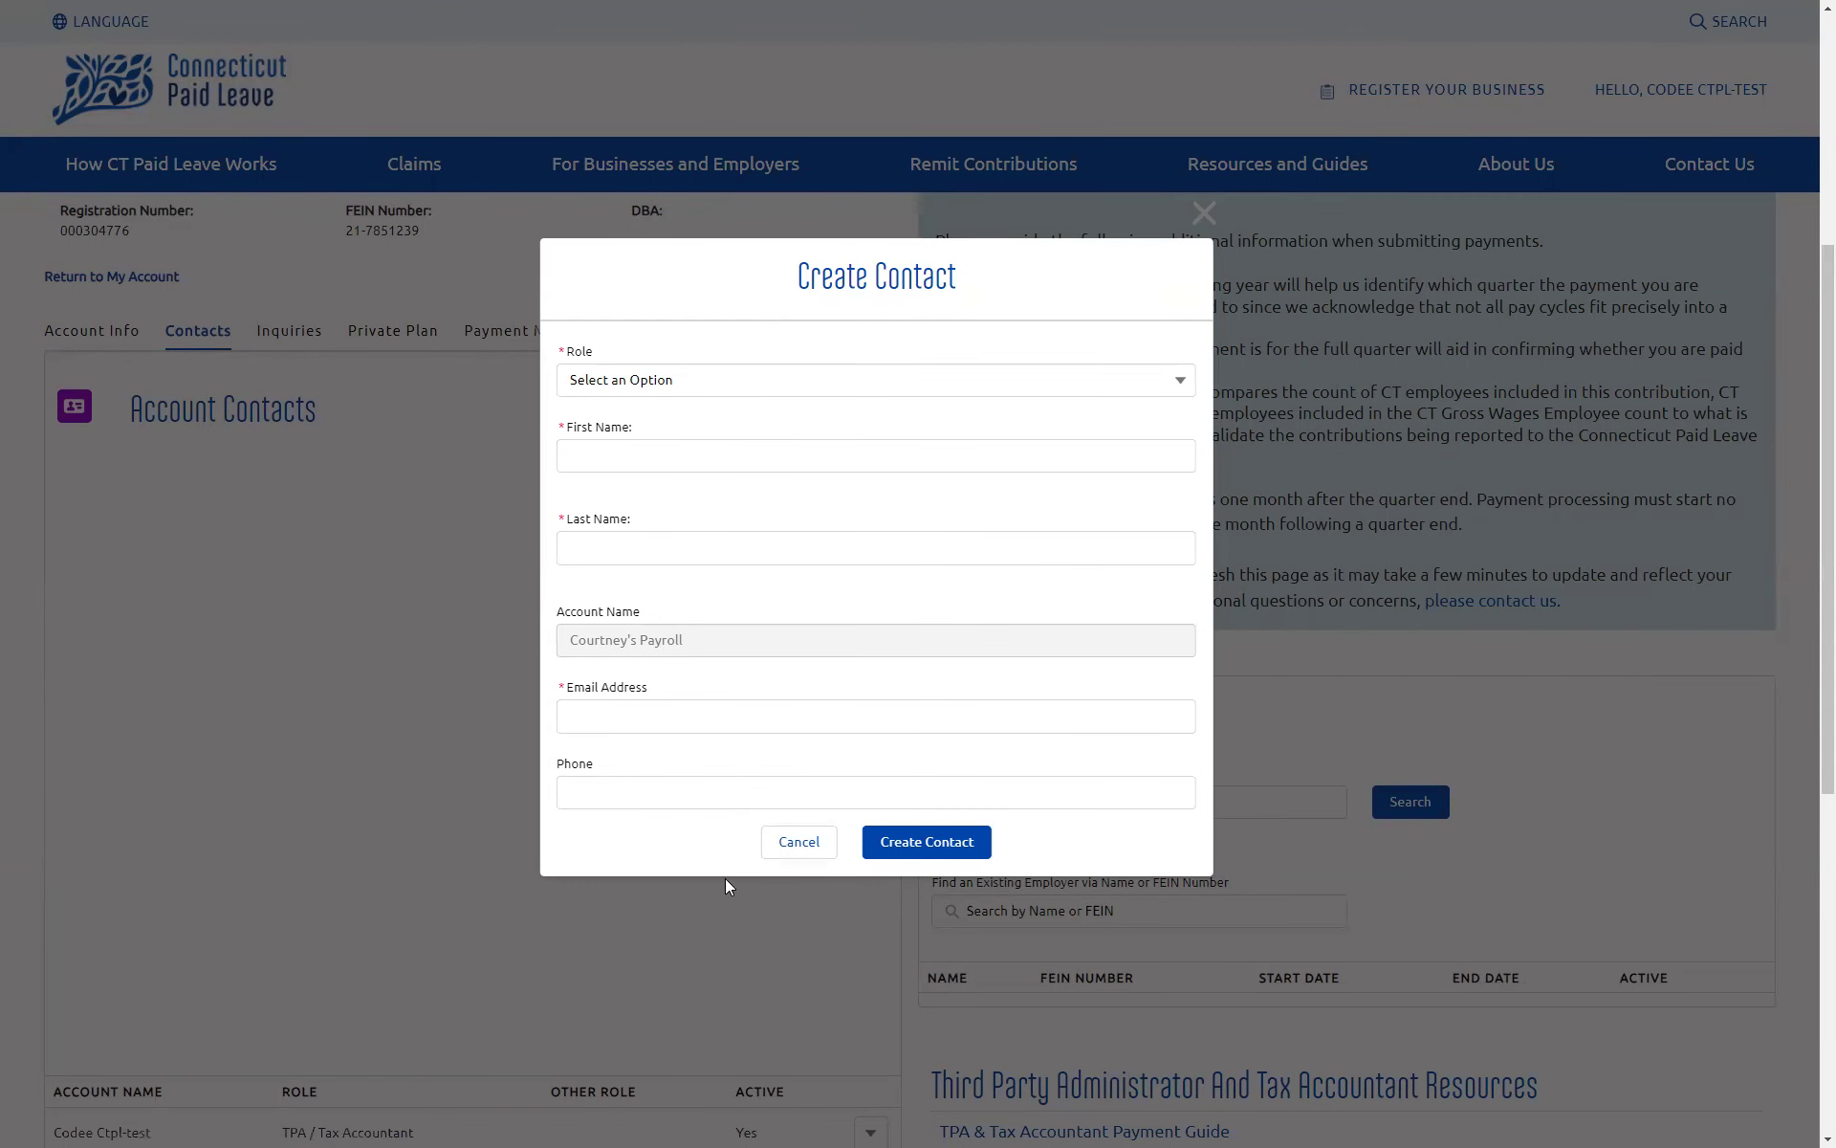
{"action": "left_click", "coordinate": [794, 842]}
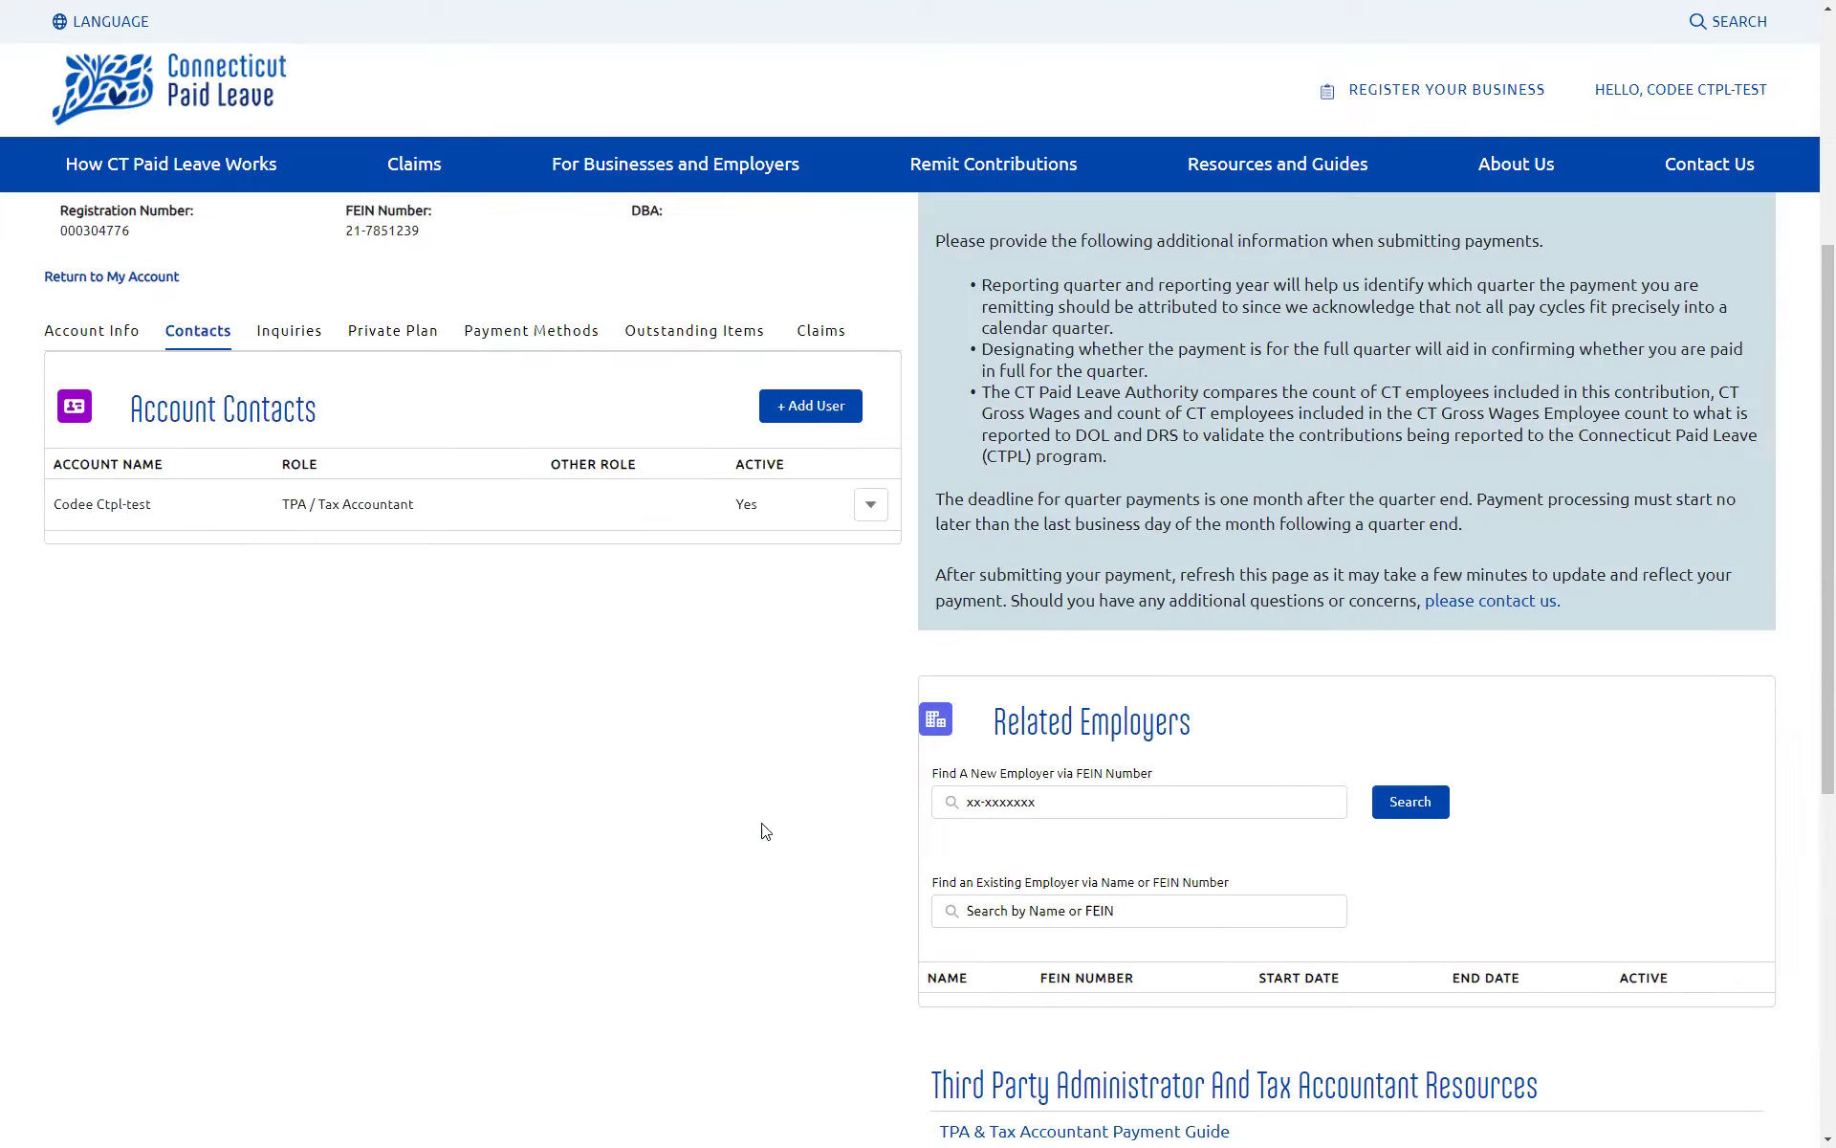
{"action": "left_click", "coordinate": [304, 343]}
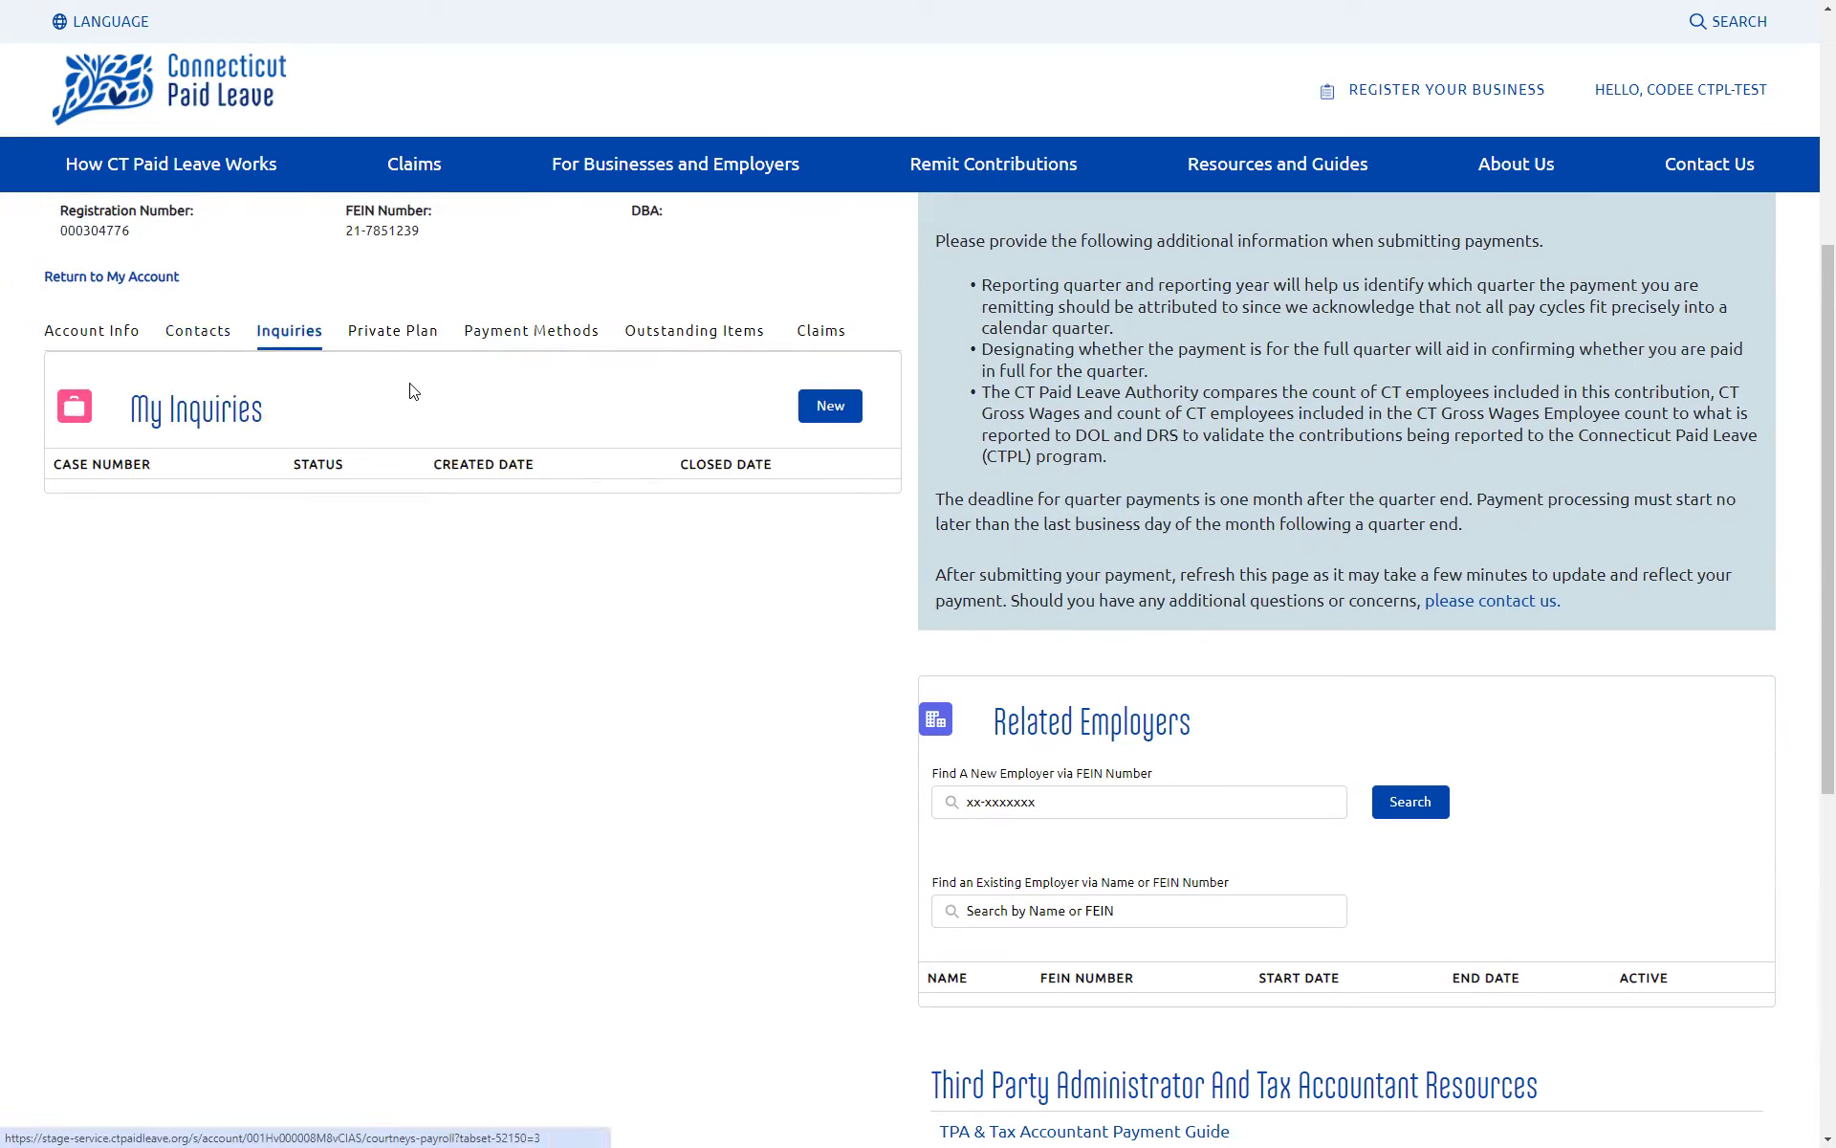
{"action": "left_click", "coordinate": [831, 411]}
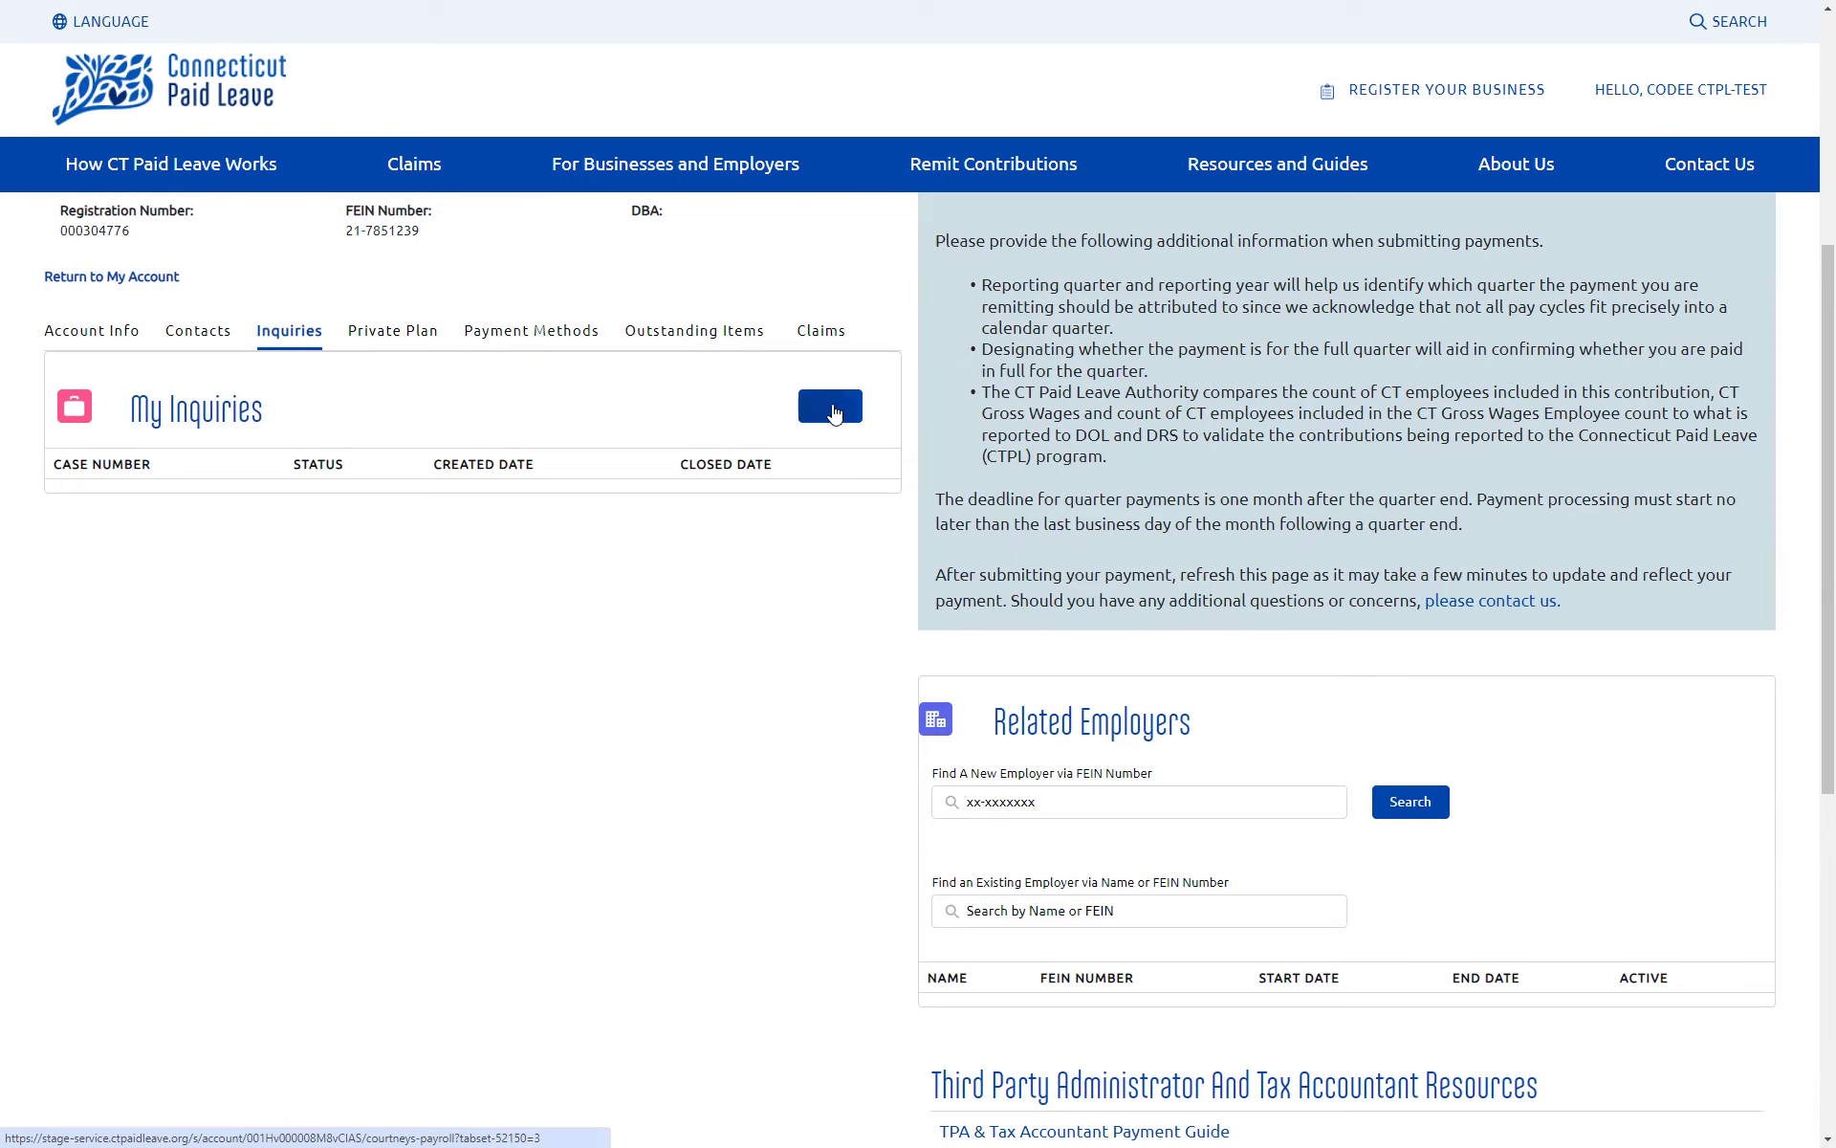